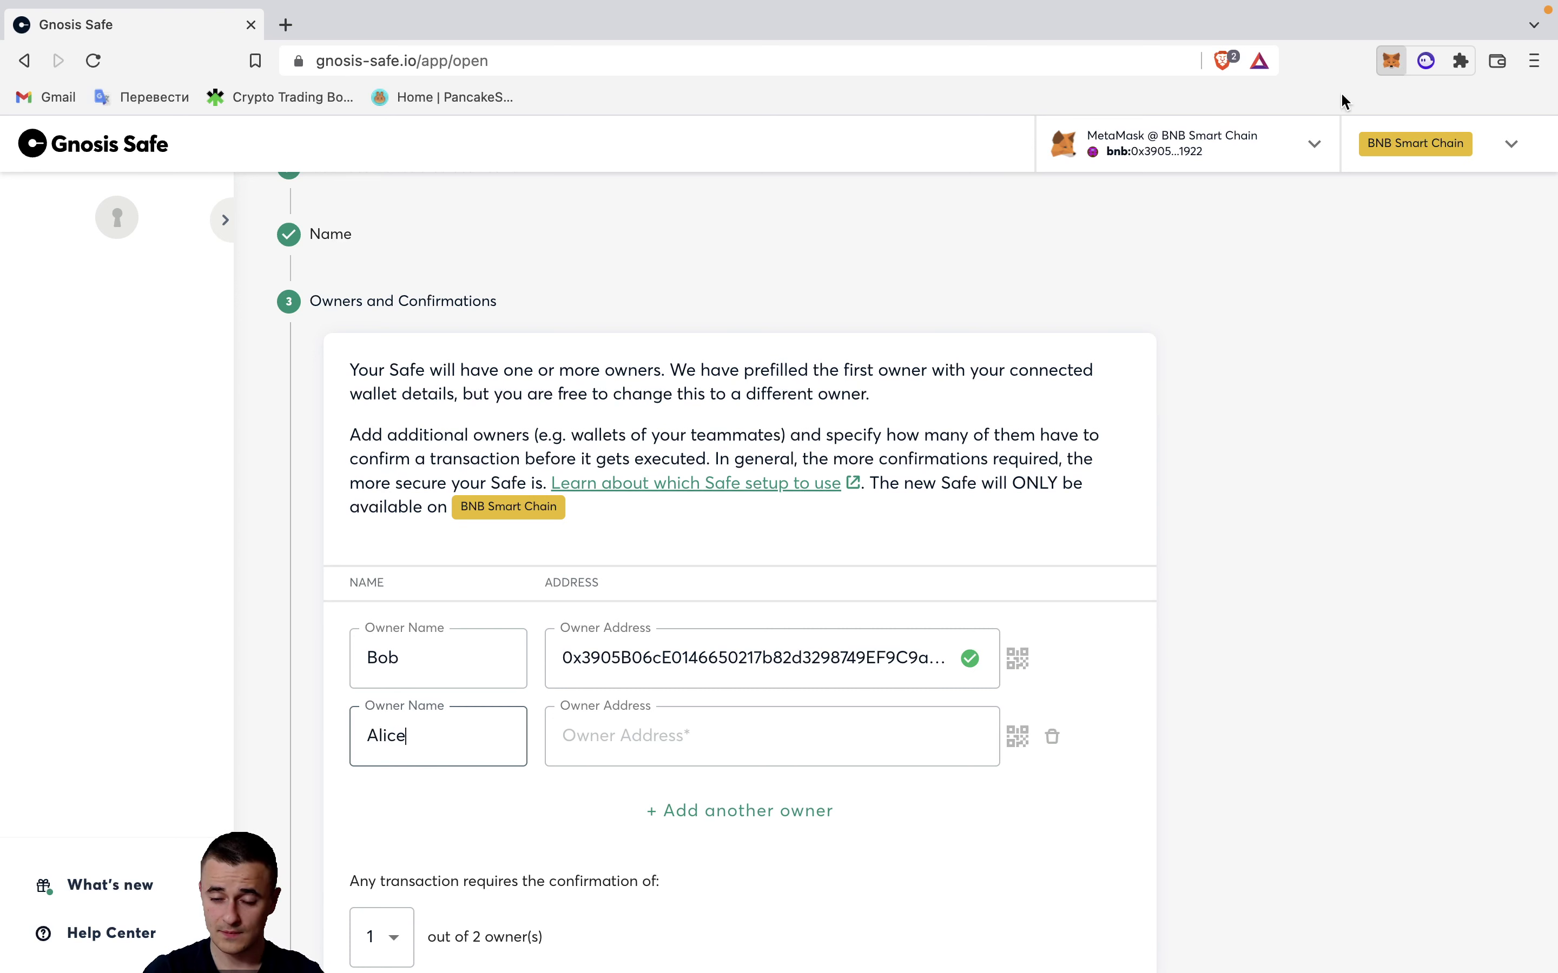
- Connect the other MetaMask account to supply verified addresses for owners Alice and Jack
{"action": "left_click", "coordinate": [1403, 65]}
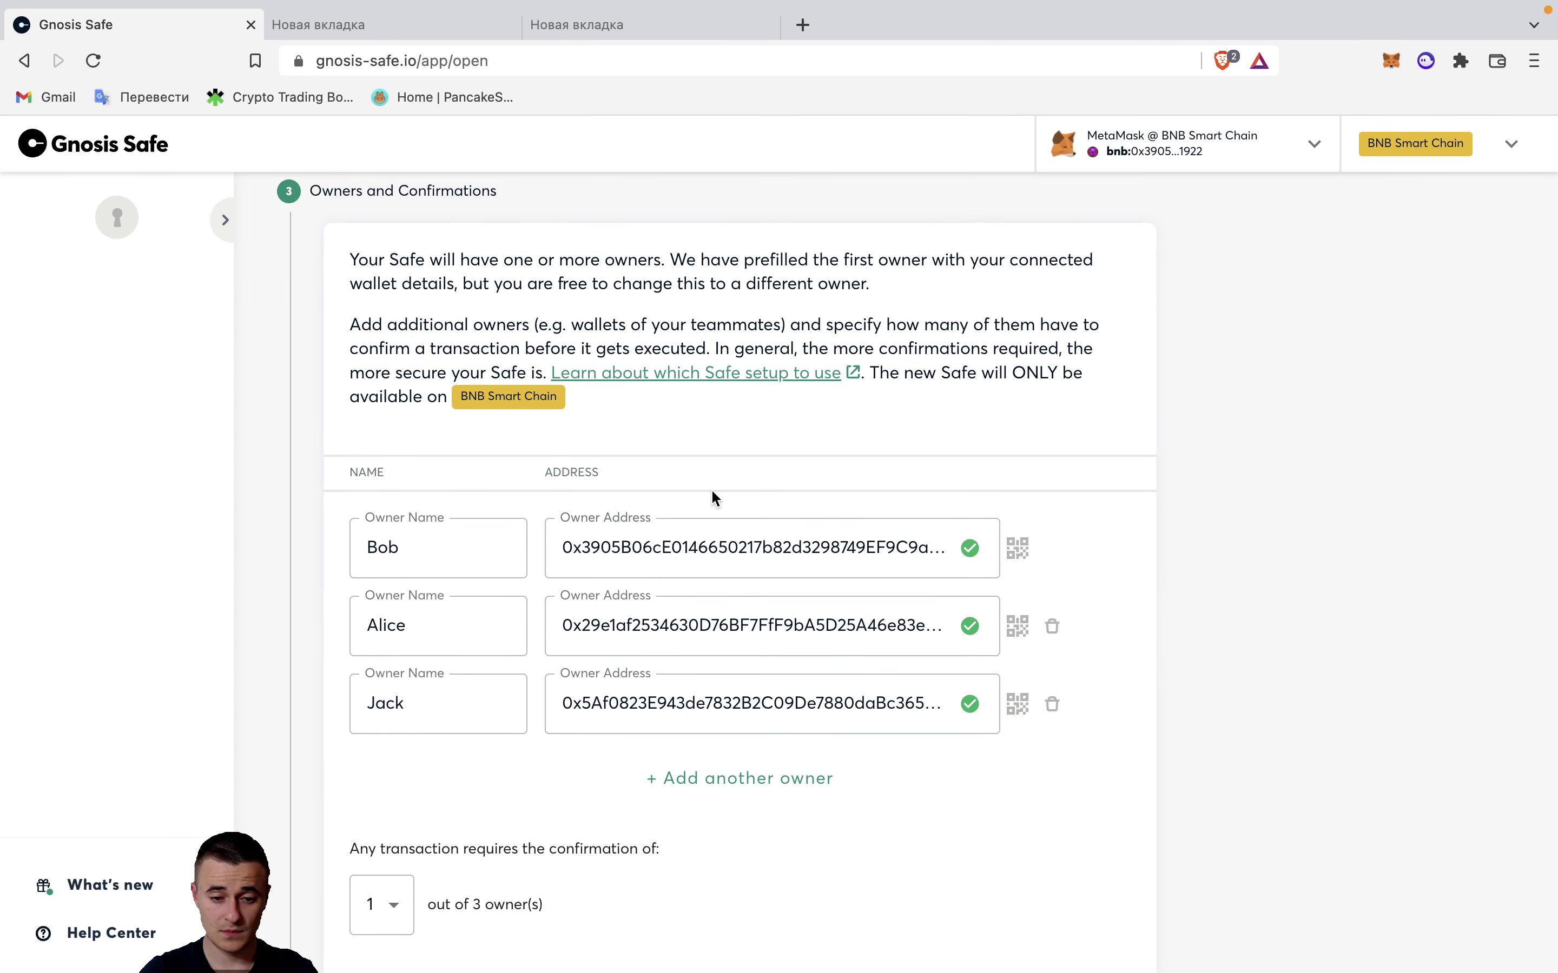
{"action": "scroll", "coordinate": [710, 488], "scroll_direction": "up", "scroll_amount": 2}
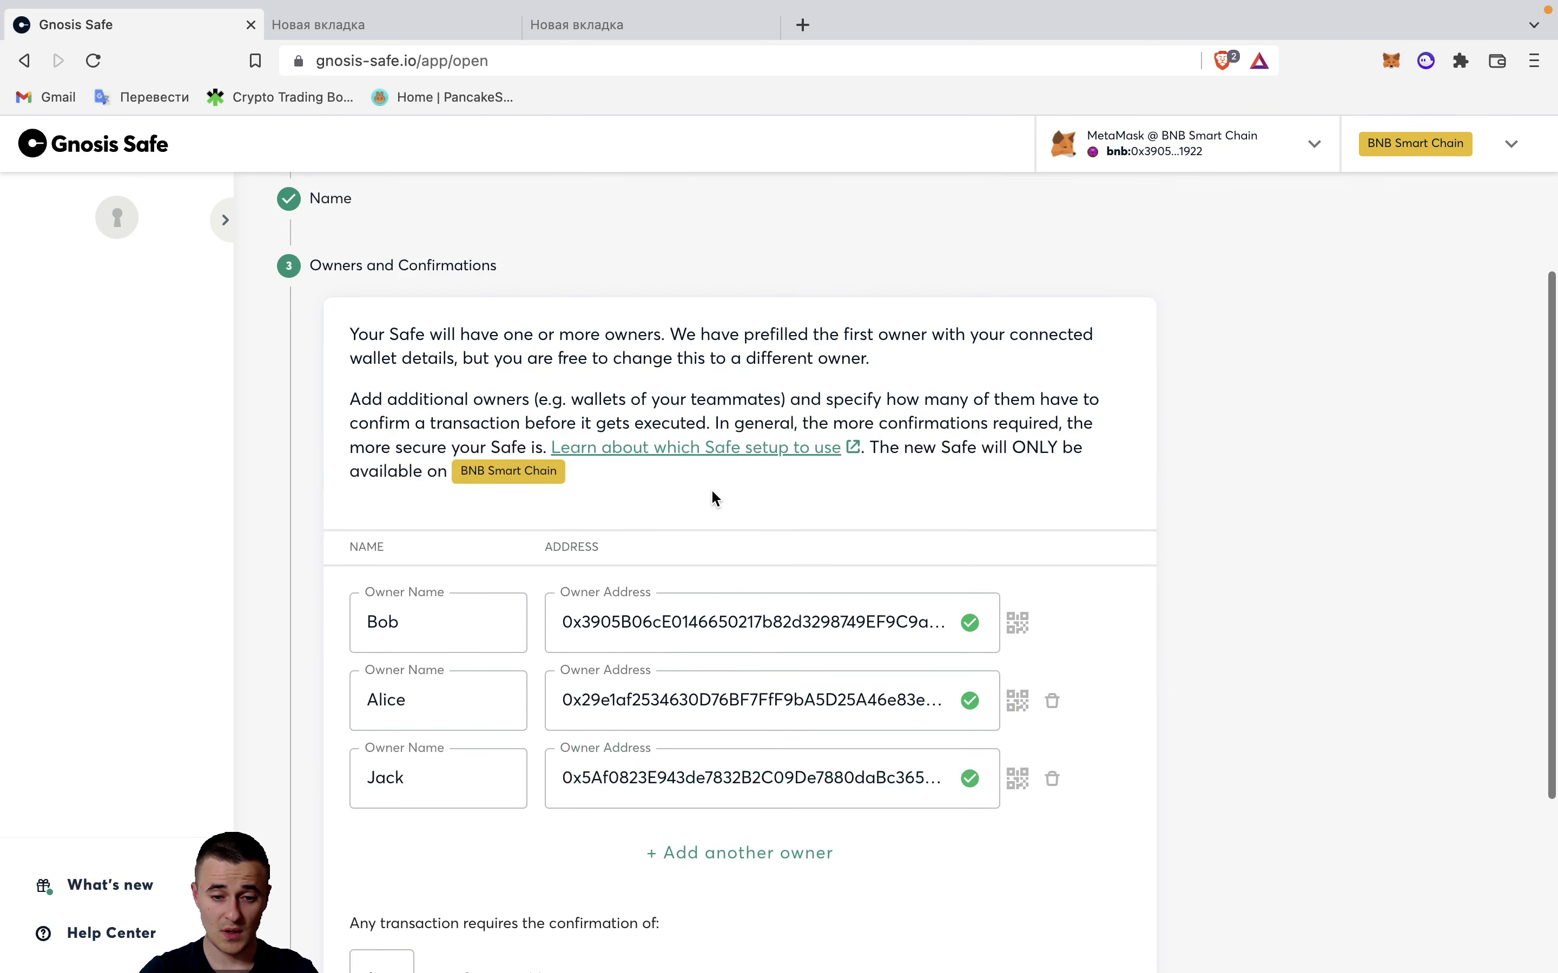
{"action": "scroll", "coordinate": [711, 497], "scroll_direction": "down", "scroll_amount": 2}
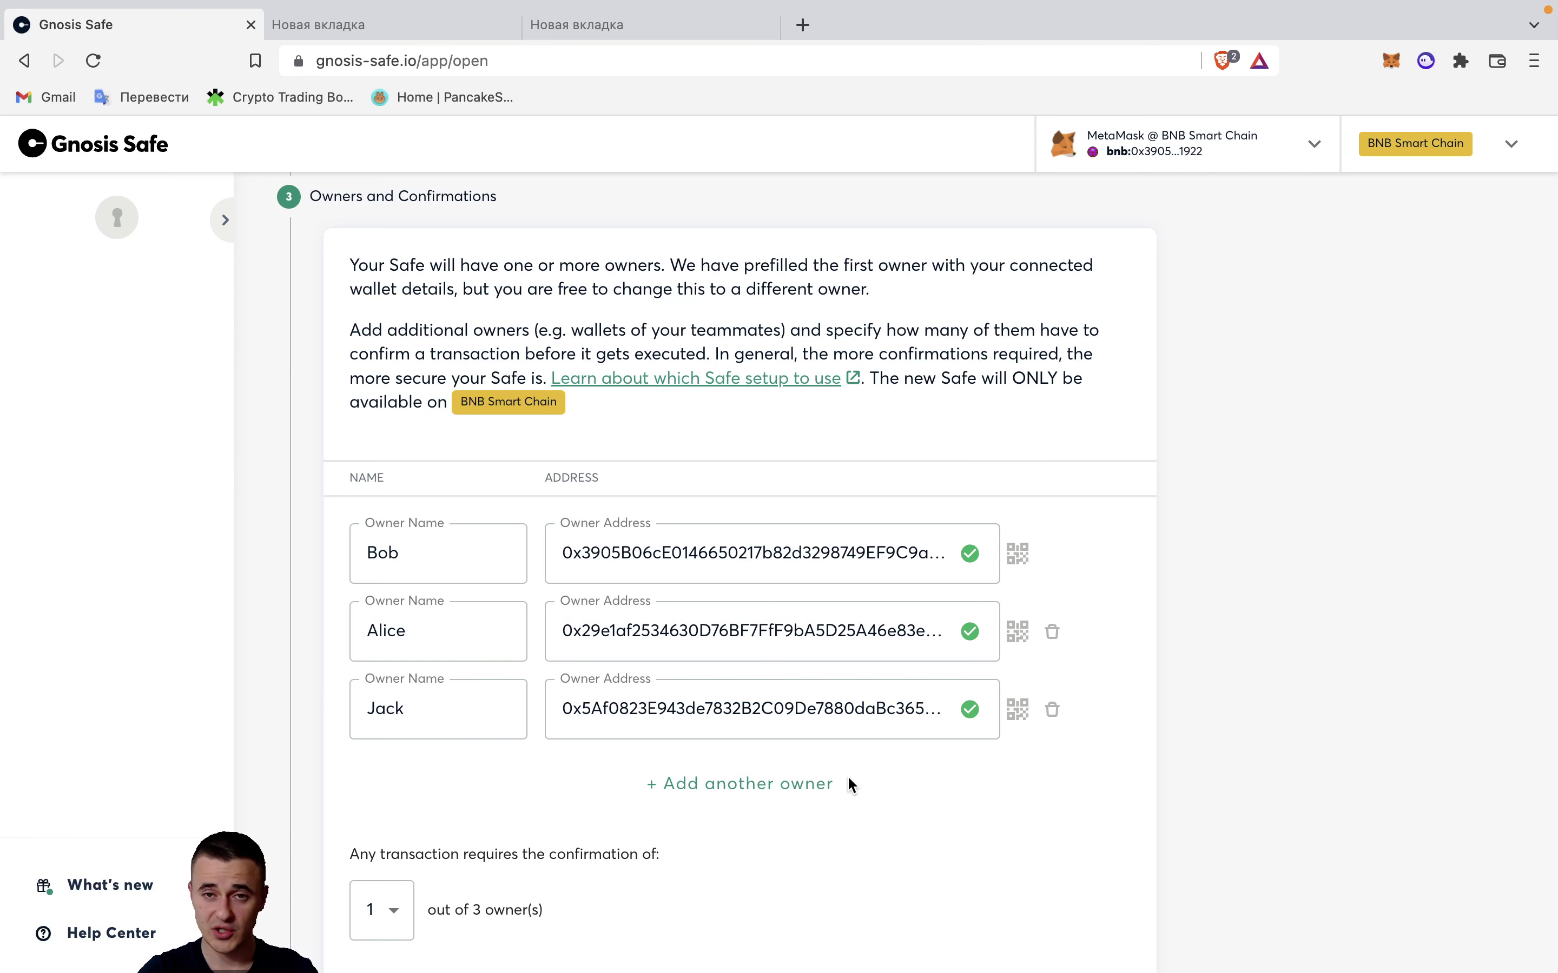
- Replace the owner names Bob, Alice and Jack with 1, 2 and 3
{"action": "left_click_drag", "start_coordinate": [410, 557], "coordinate": [302, 549]}
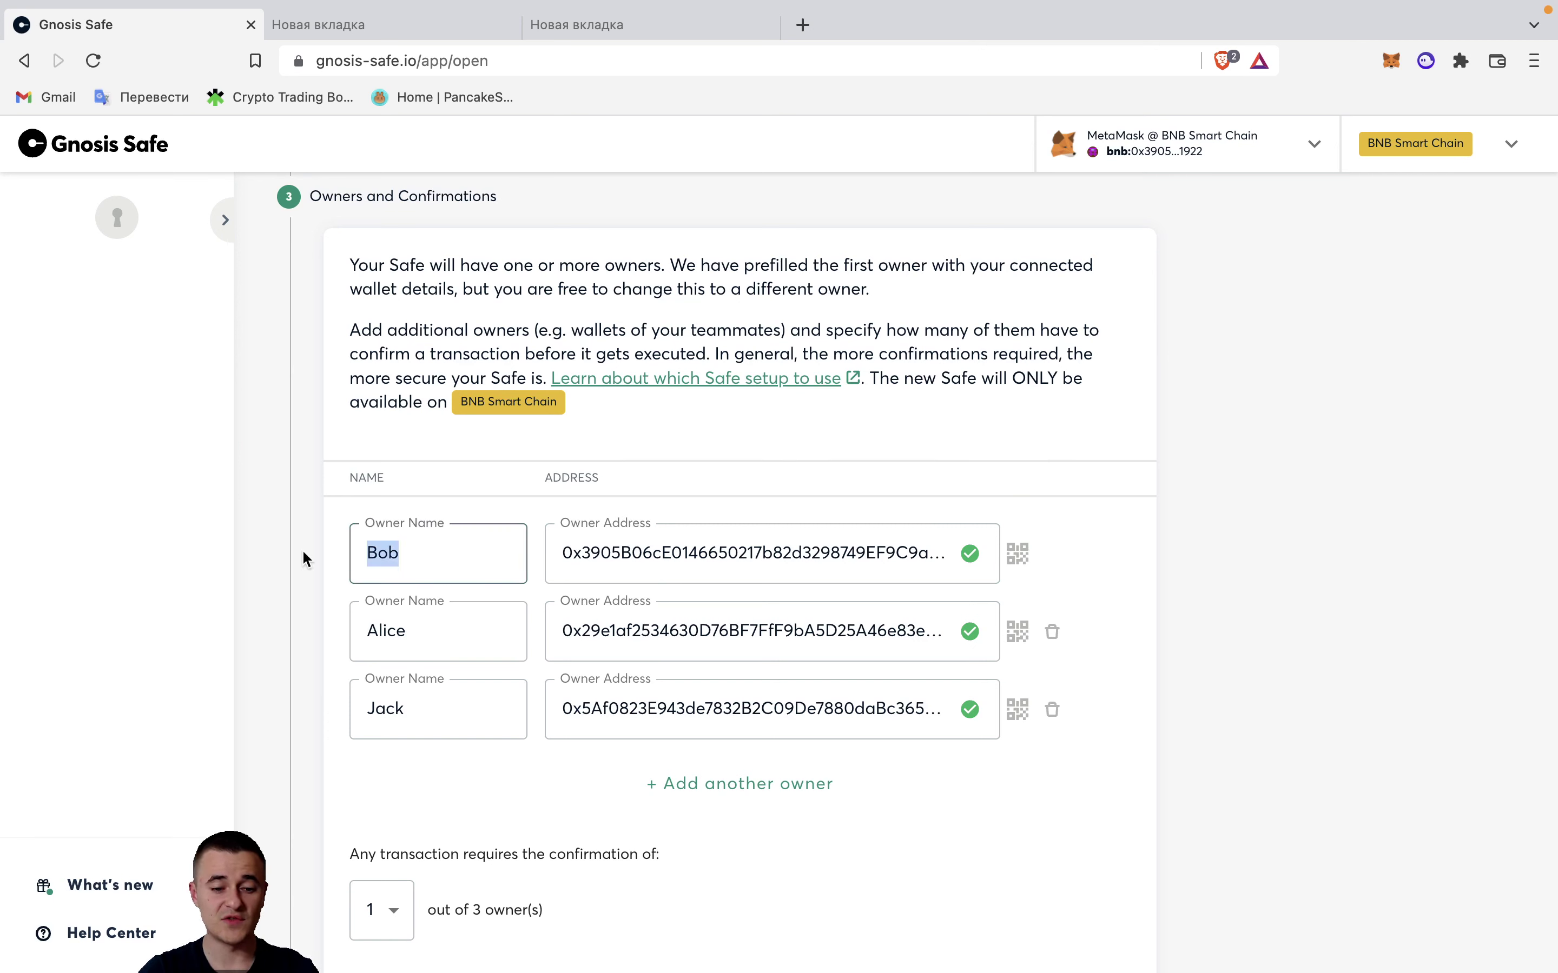
{"action": "type", "text": "1"}
{"action": "left_click_drag", "start_coordinate": [407, 634], "coordinate": [333, 639]}
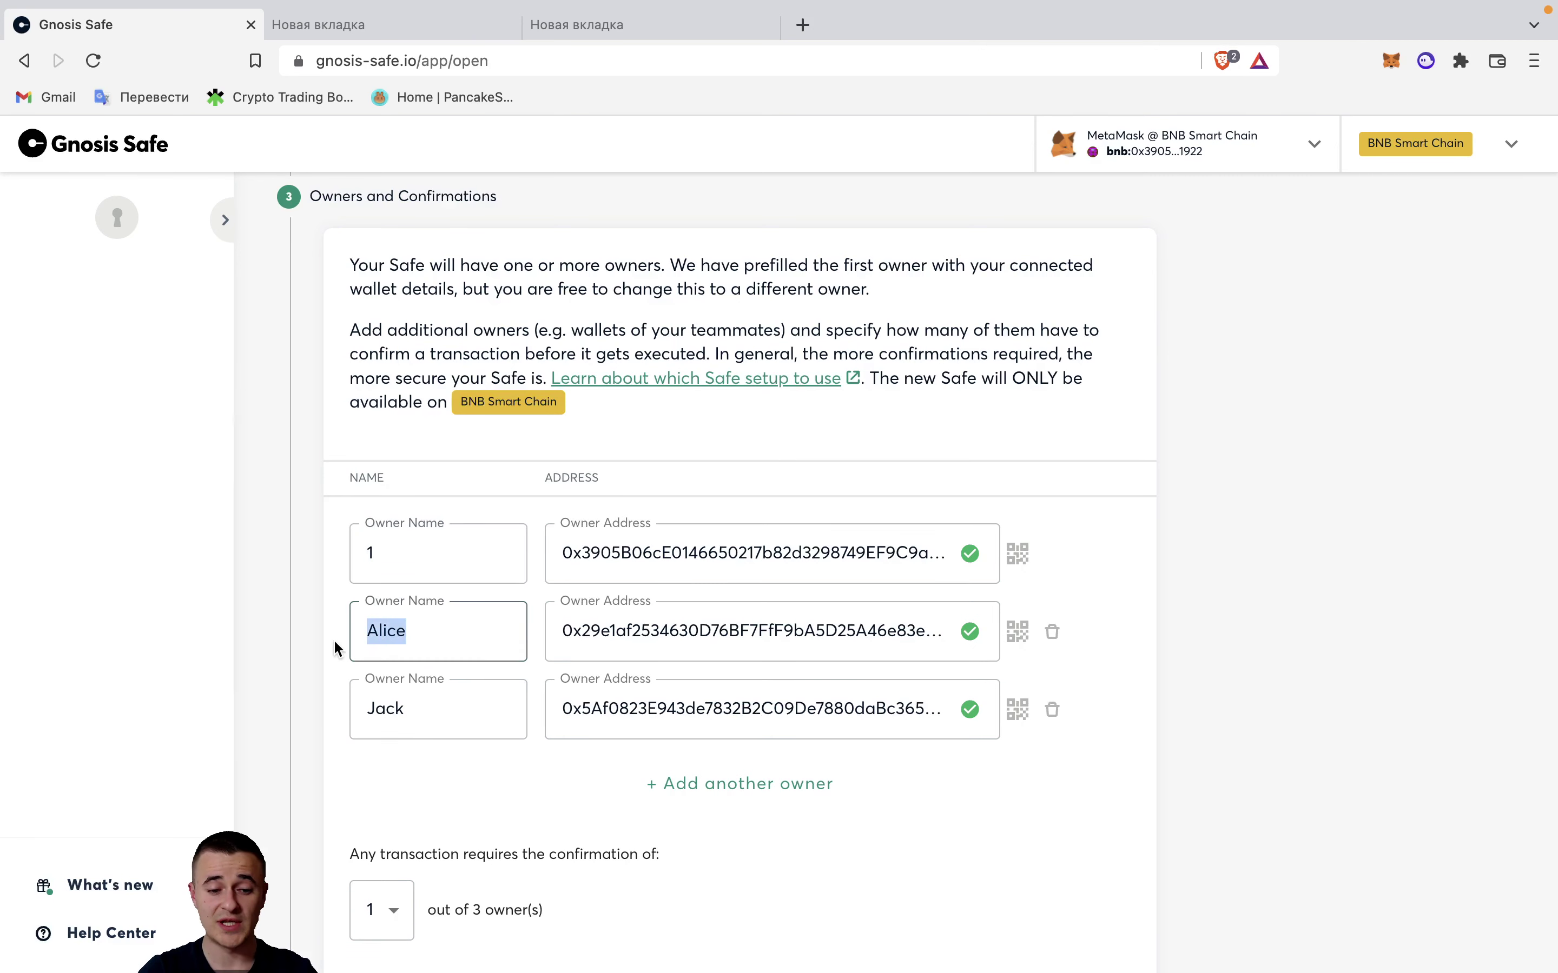
{"action": "type", "text": "2"}
{"action": "left_click_drag", "start_coordinate": [424, 706], "coordinate": [320, 707]}
{"action": "type", "text": "3"}
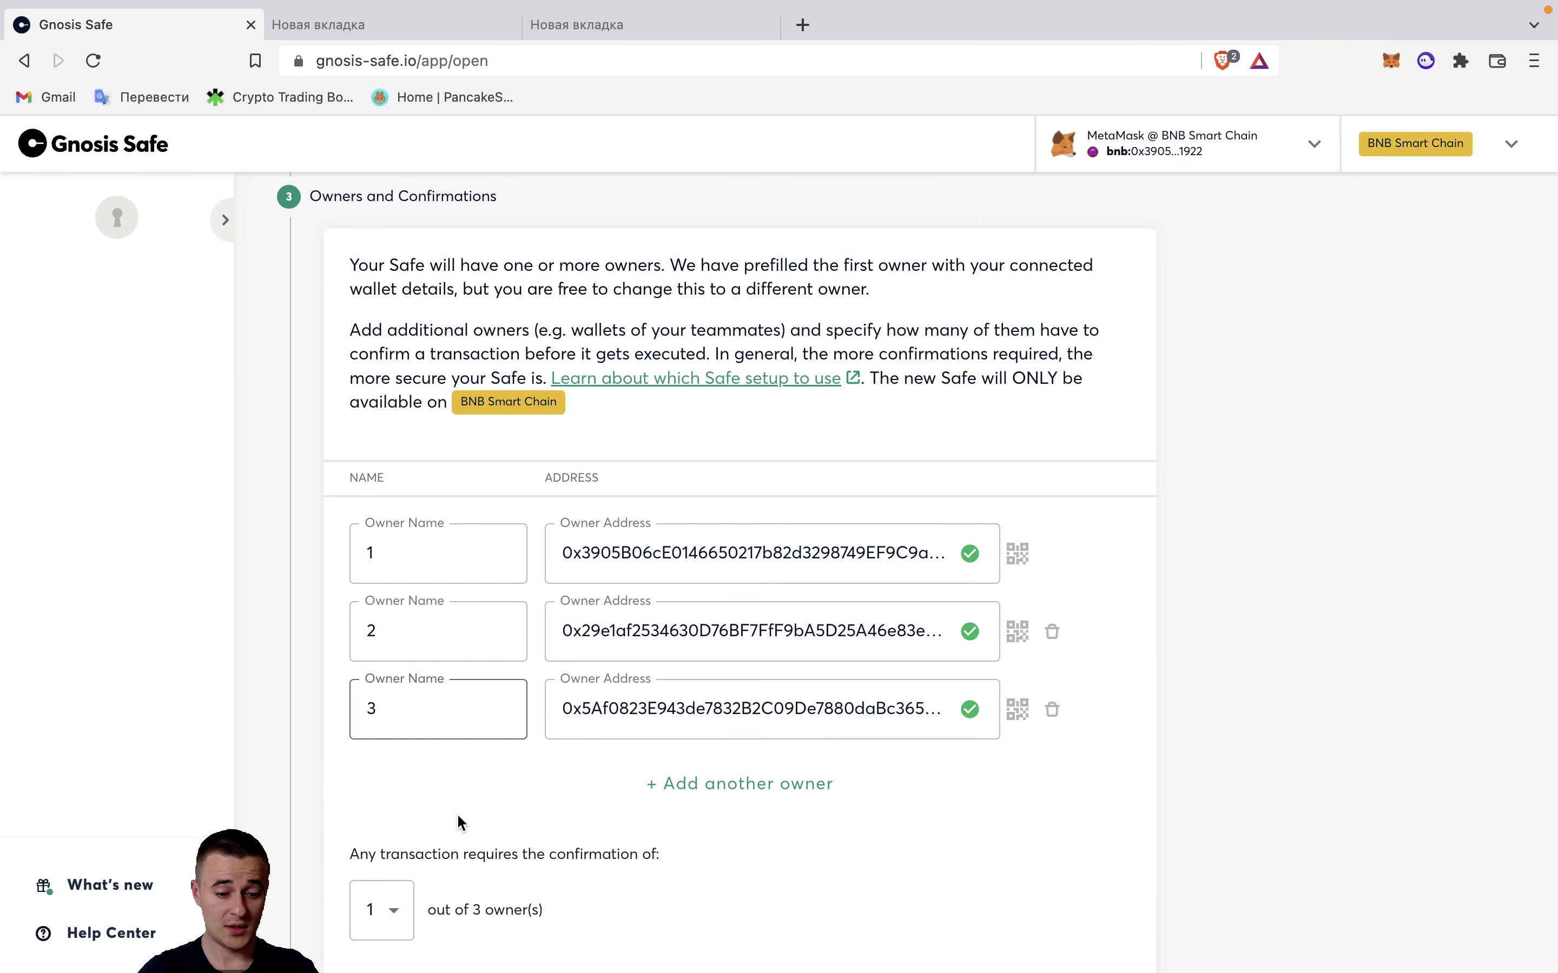
{"action": "scroll", "coordinate": [457, 814], "scroll_direction": "down", "scroll_amount": 2}
{"action": "scroll", "coordinate": [381, 781], "scroll_direction": "down", "scroll_amount": 1}
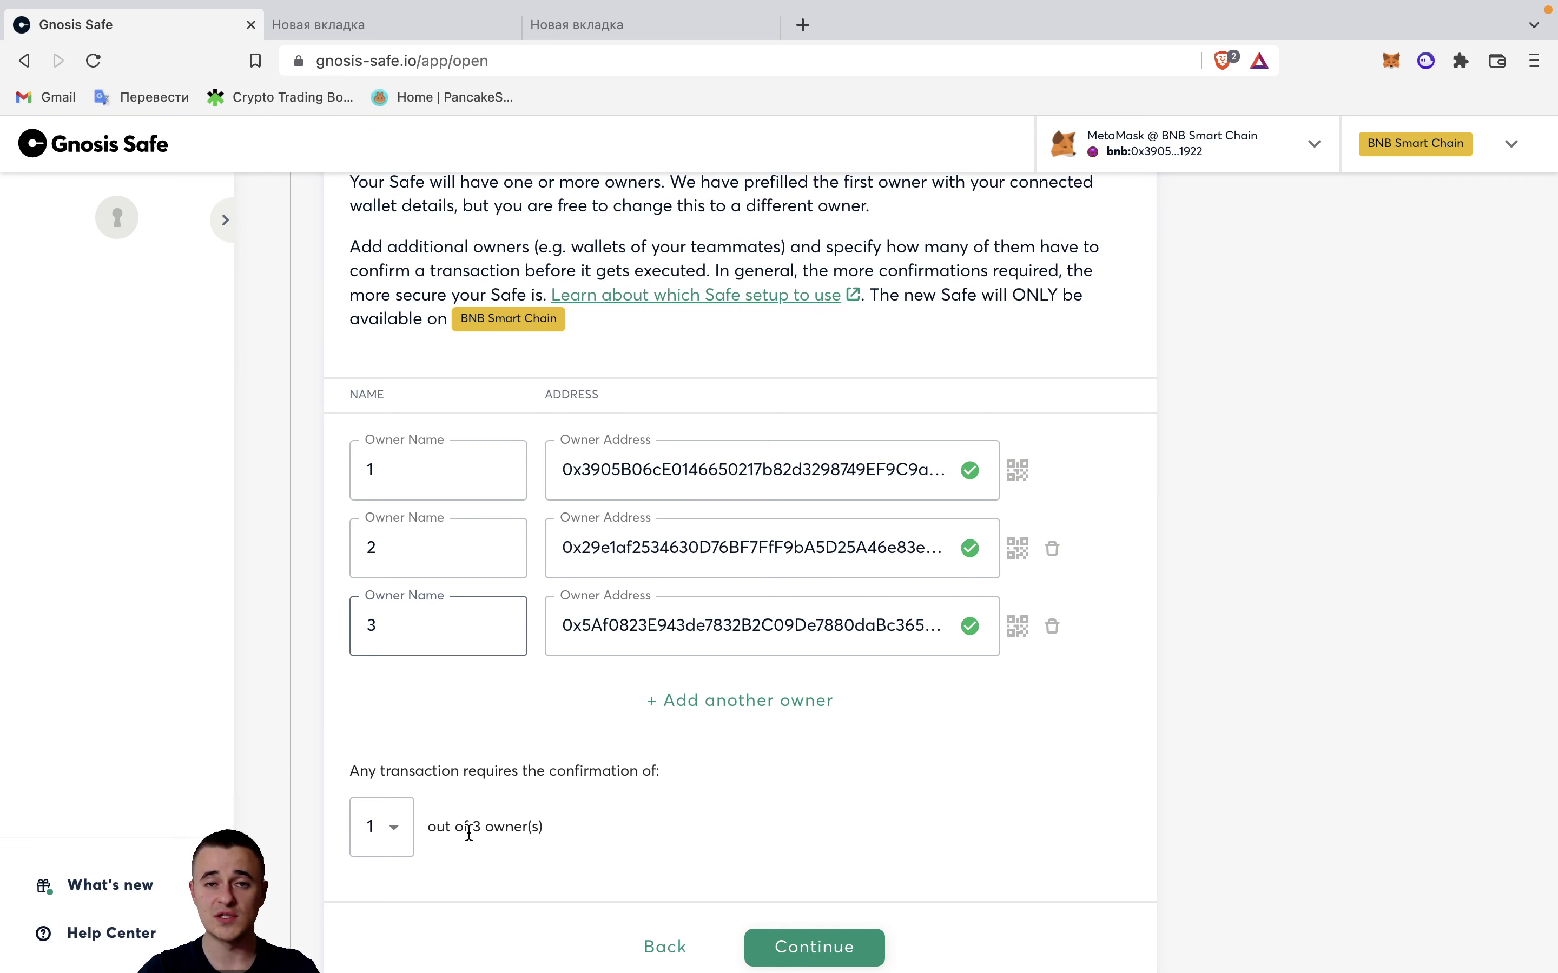
- Set the confirmation threshold to 2 of 3 owners and dismiss the CCleaner notification
{"action": "scroll", "coordinate": [470, 832], "scroll_direction": "down", "scroll_amount": 1}
{"action": "left_click", "coordinate": [403, 816]}
{"action": "left_click", "coordinate": [373, 876]}
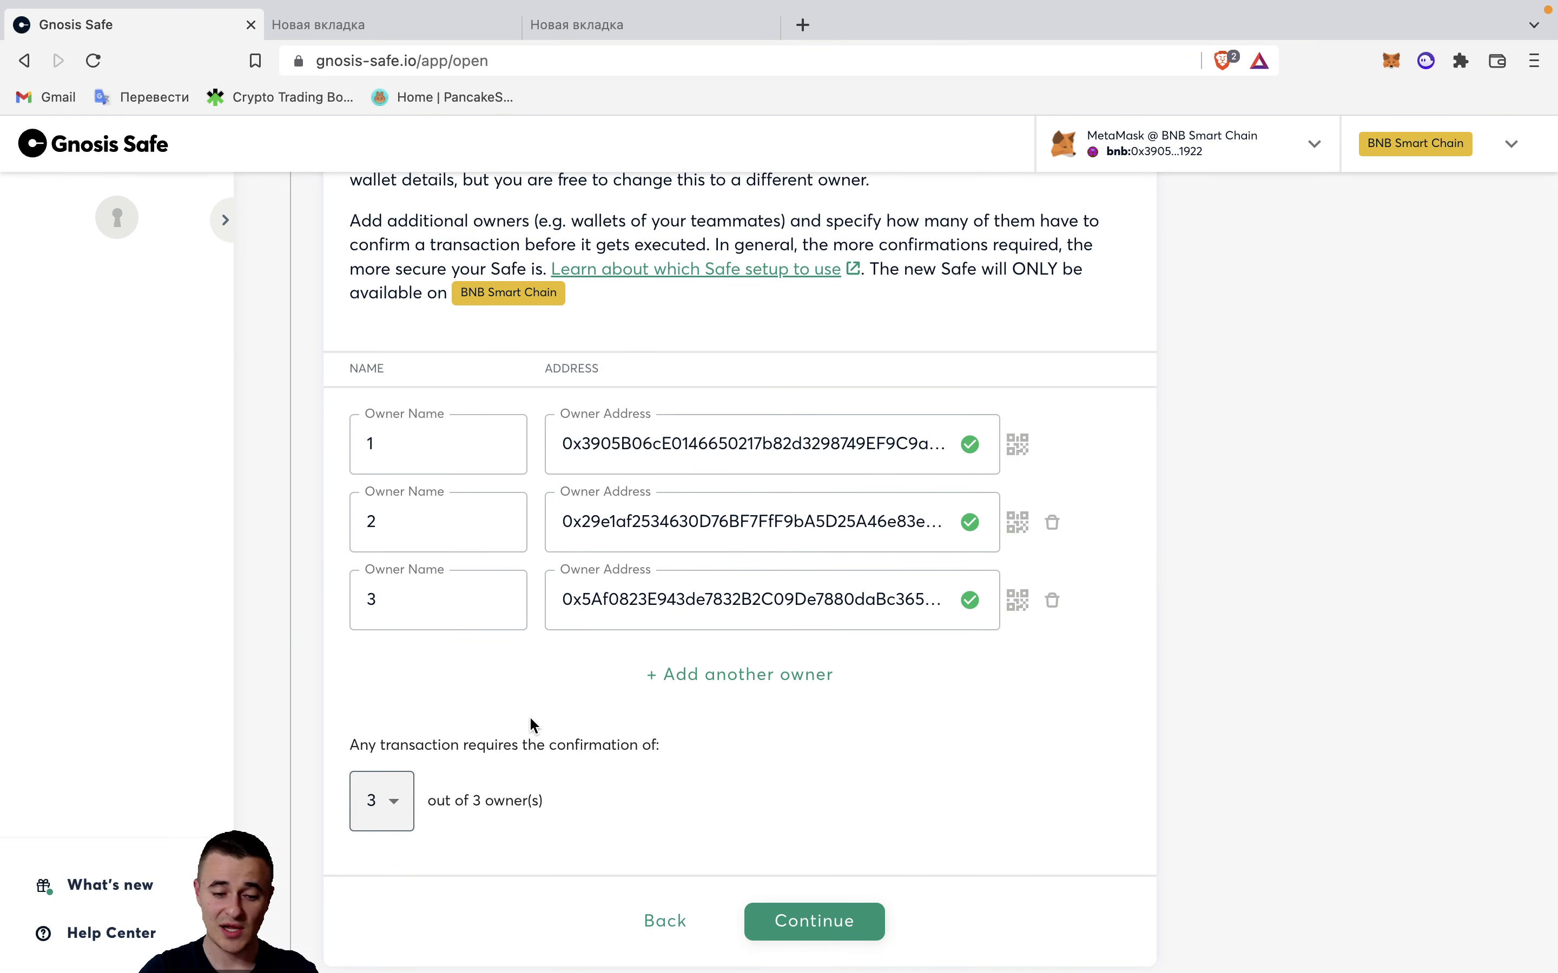
{"action": "left_click", "coordinate": [406, 798]}
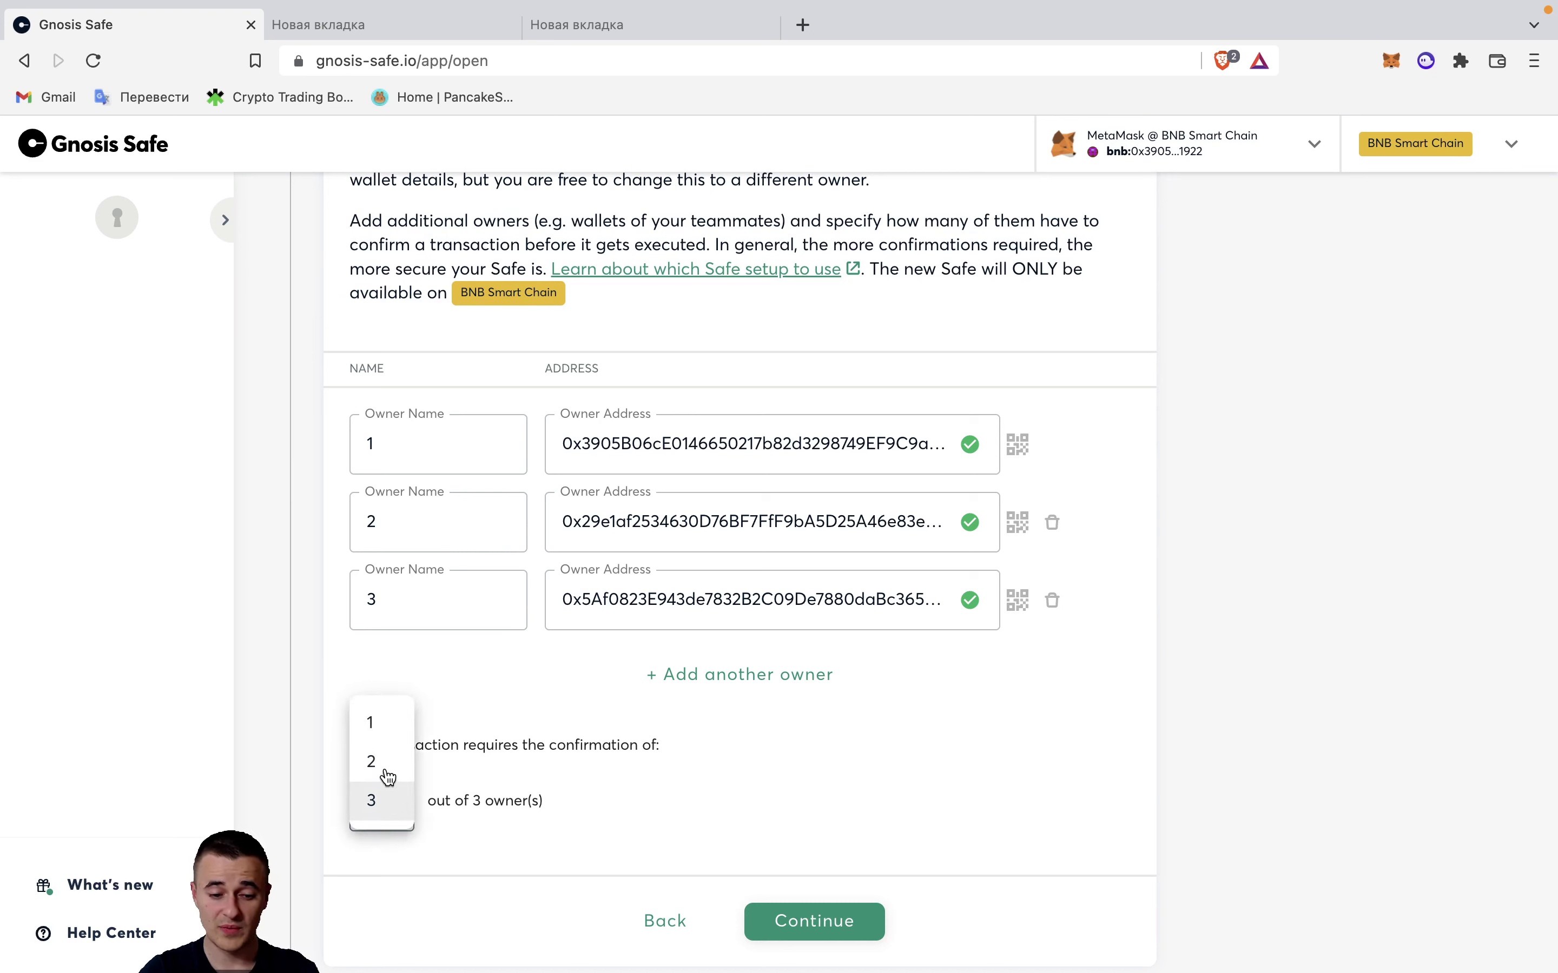
{"action": "left_click", "coordinate": [388, 758]}
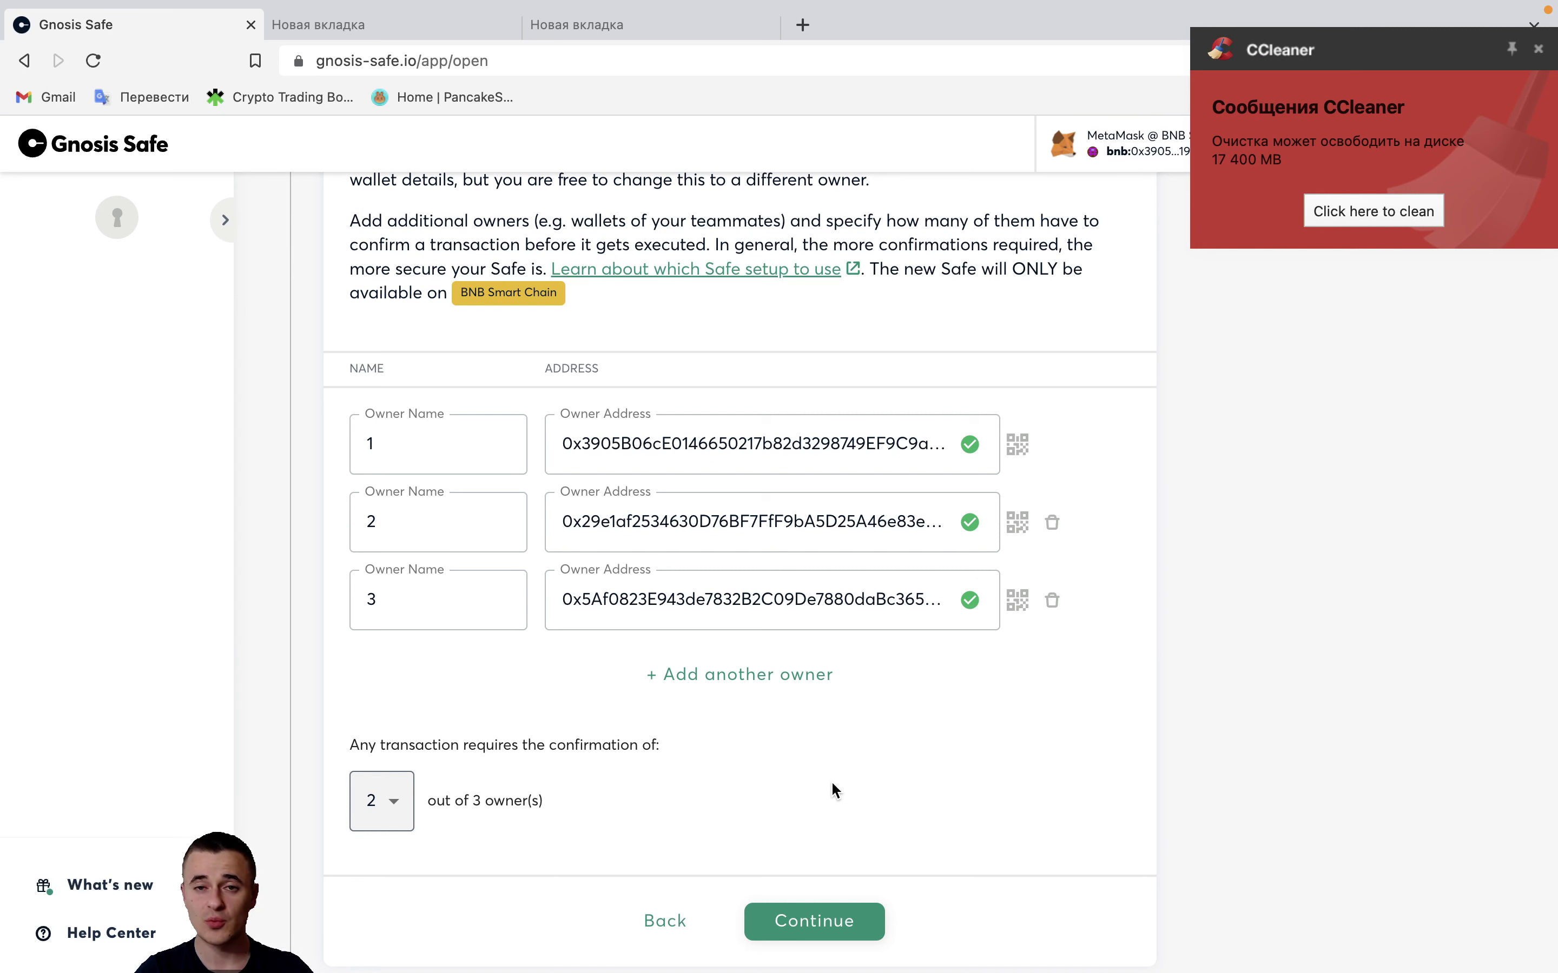
{"action": "left_click", "coordinate": [1538, 50]}
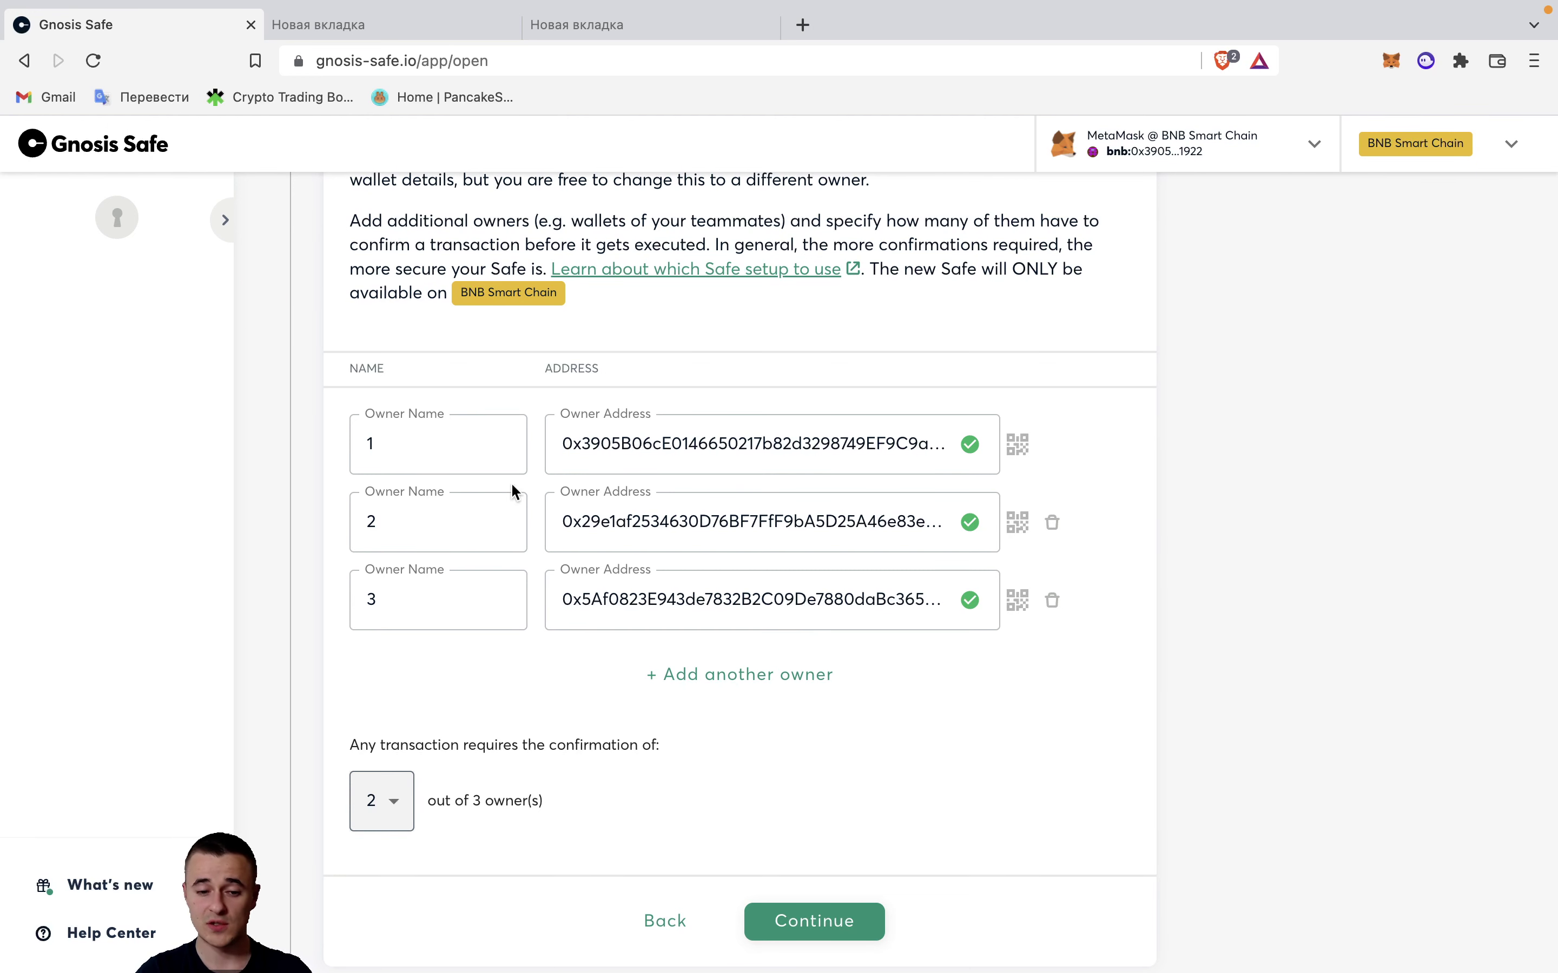
- Check each of the three owners' full wallet addresses
{"action": "left_click_drag", "start_coordinate": [562, 436], "coordinate": [965, 443]}
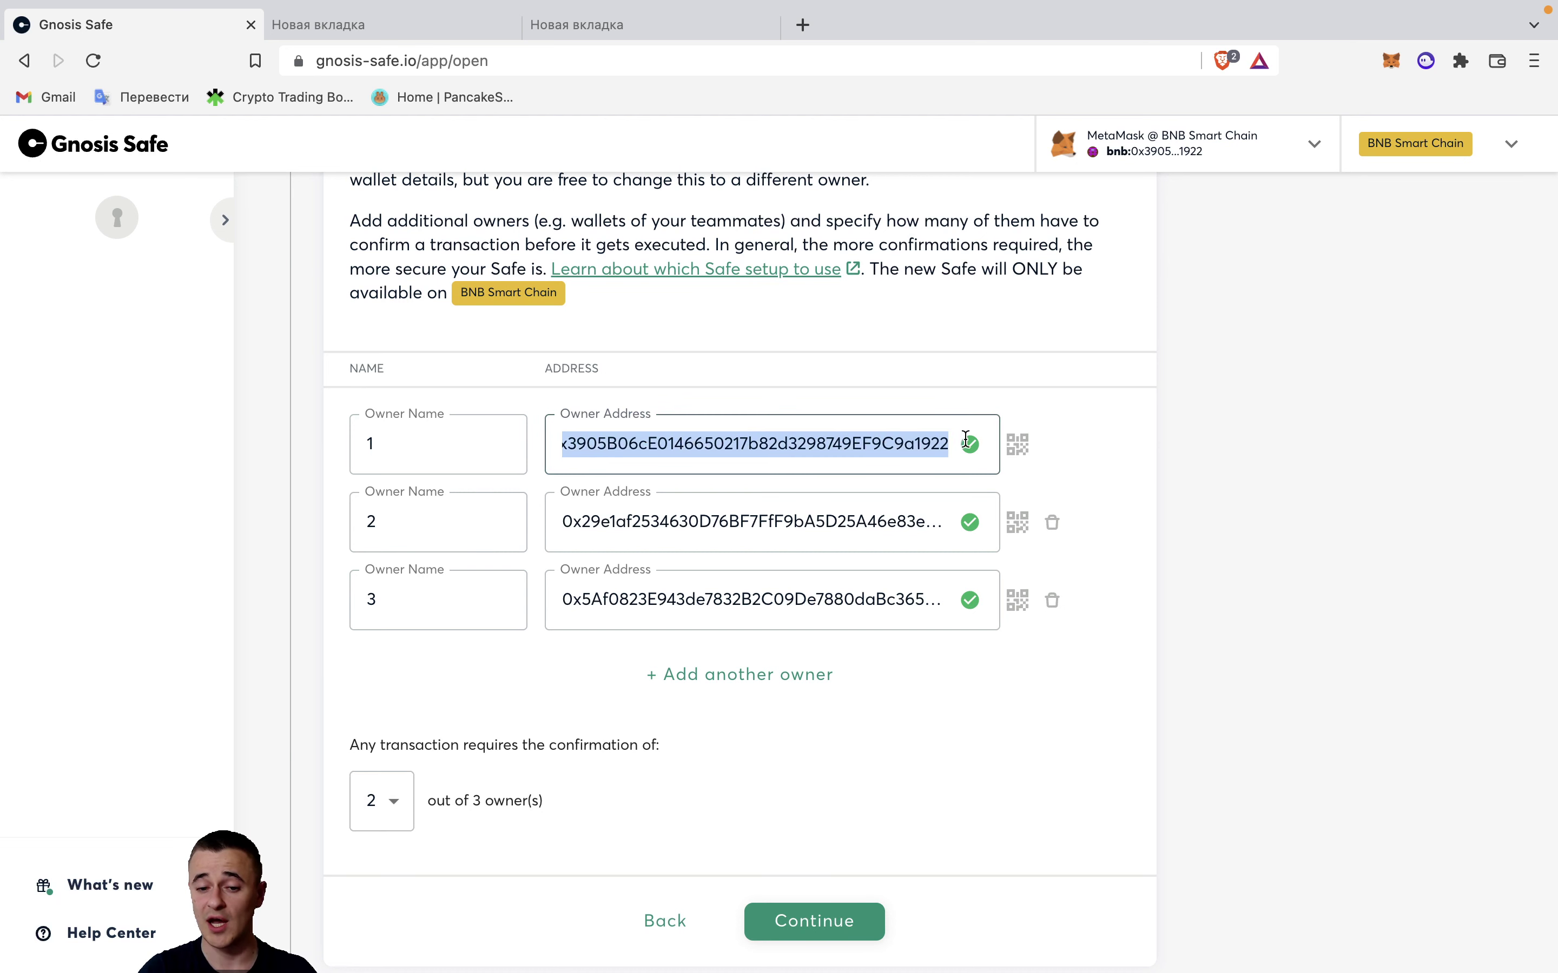
{"action": "left_click_drag", "start_coordinate": [563, 521], "coordinate": [979, 507]}
{"action": "left_click_drag", "start_coordinate": [559, 599], "coordinate": [967, 597]}
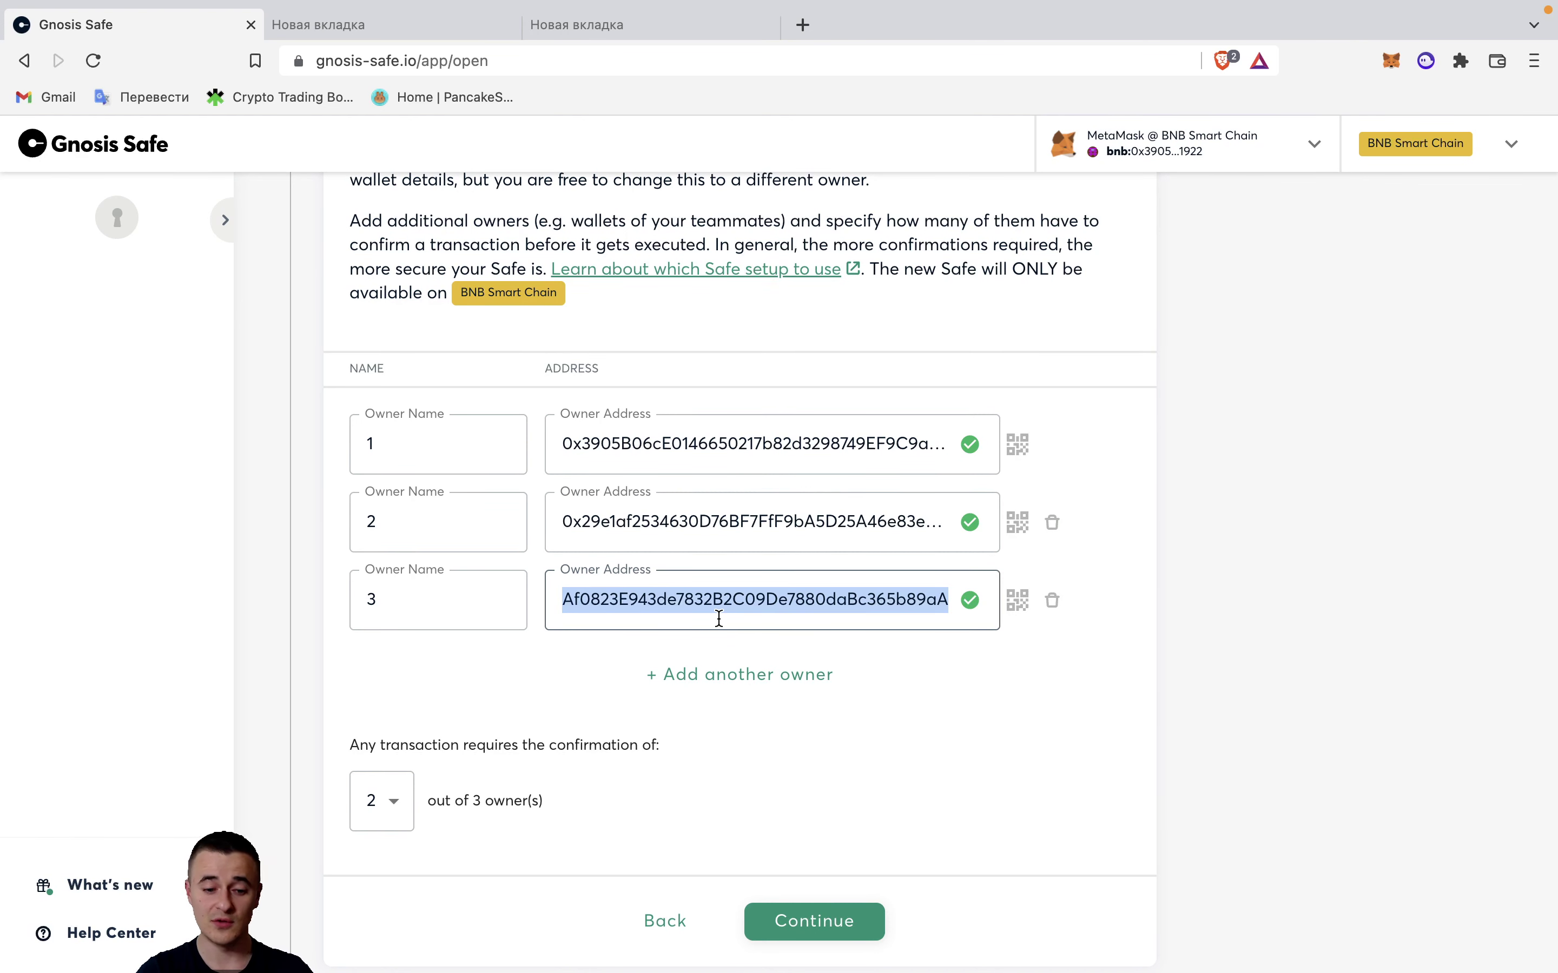
{"action": "scroll", "coordinate": [707, 703], "scroll_direction": "down", "scroll_amount": 1}
- Continue to Review, verify the 2-out-of-3 threshold, and click Create for the Safe
{"action": "left_click", "coordinate": [861, 837]}
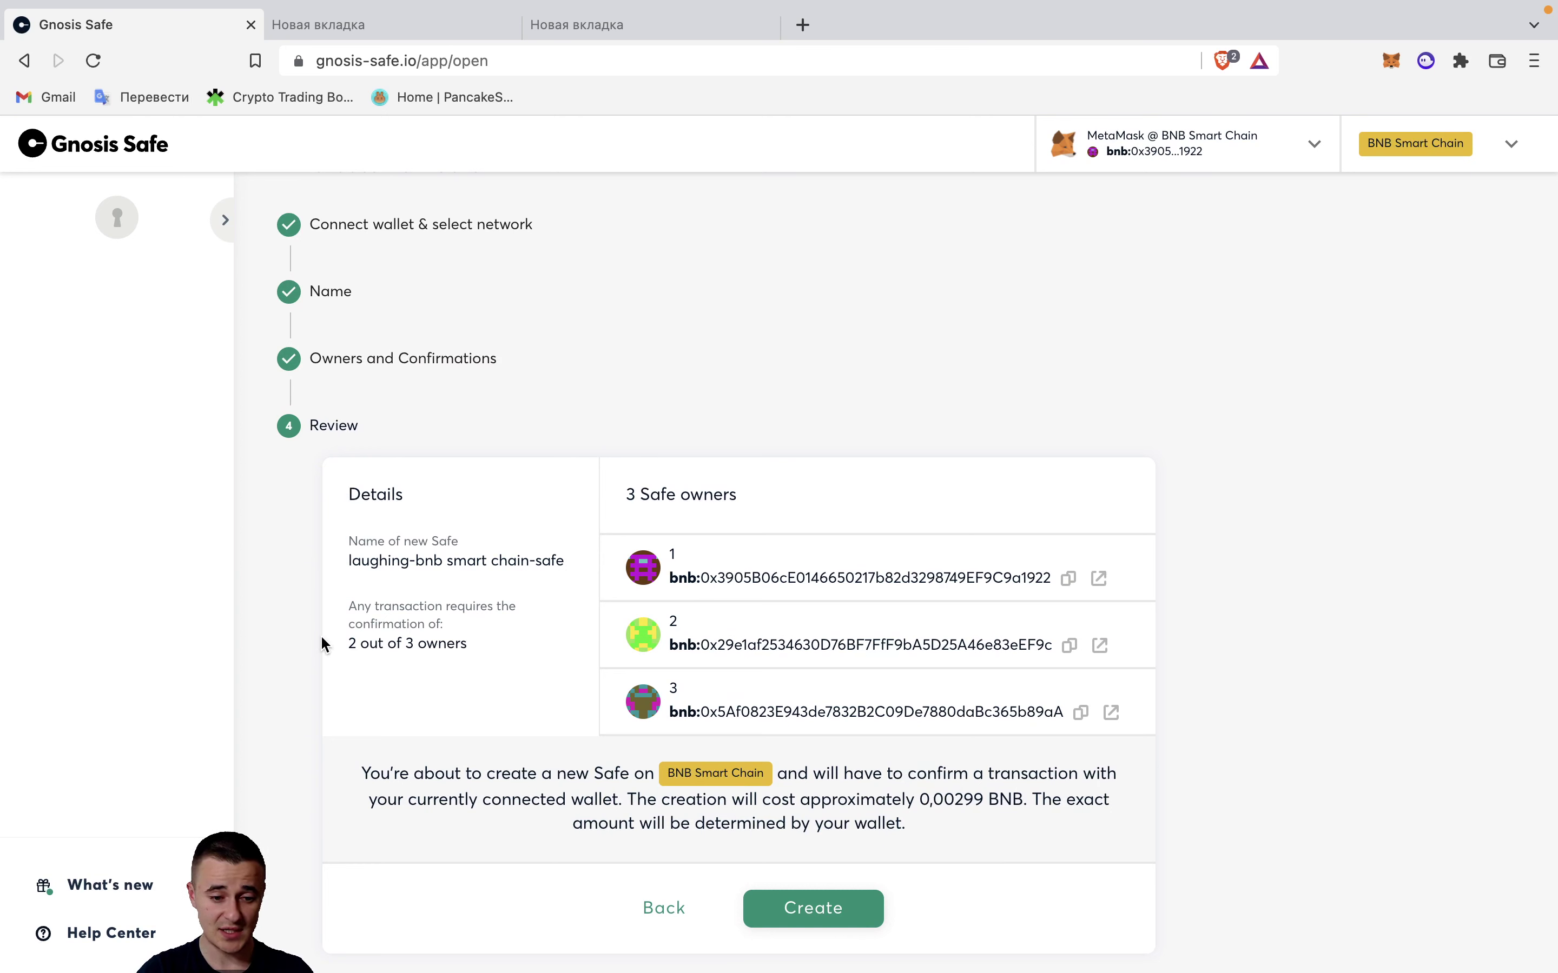
{"action": "left_click_drag", "start_coordinate": [322, 645], "coordinate": [468, 643]}
{"action": "left_click", "coordinate": [351, 643]}
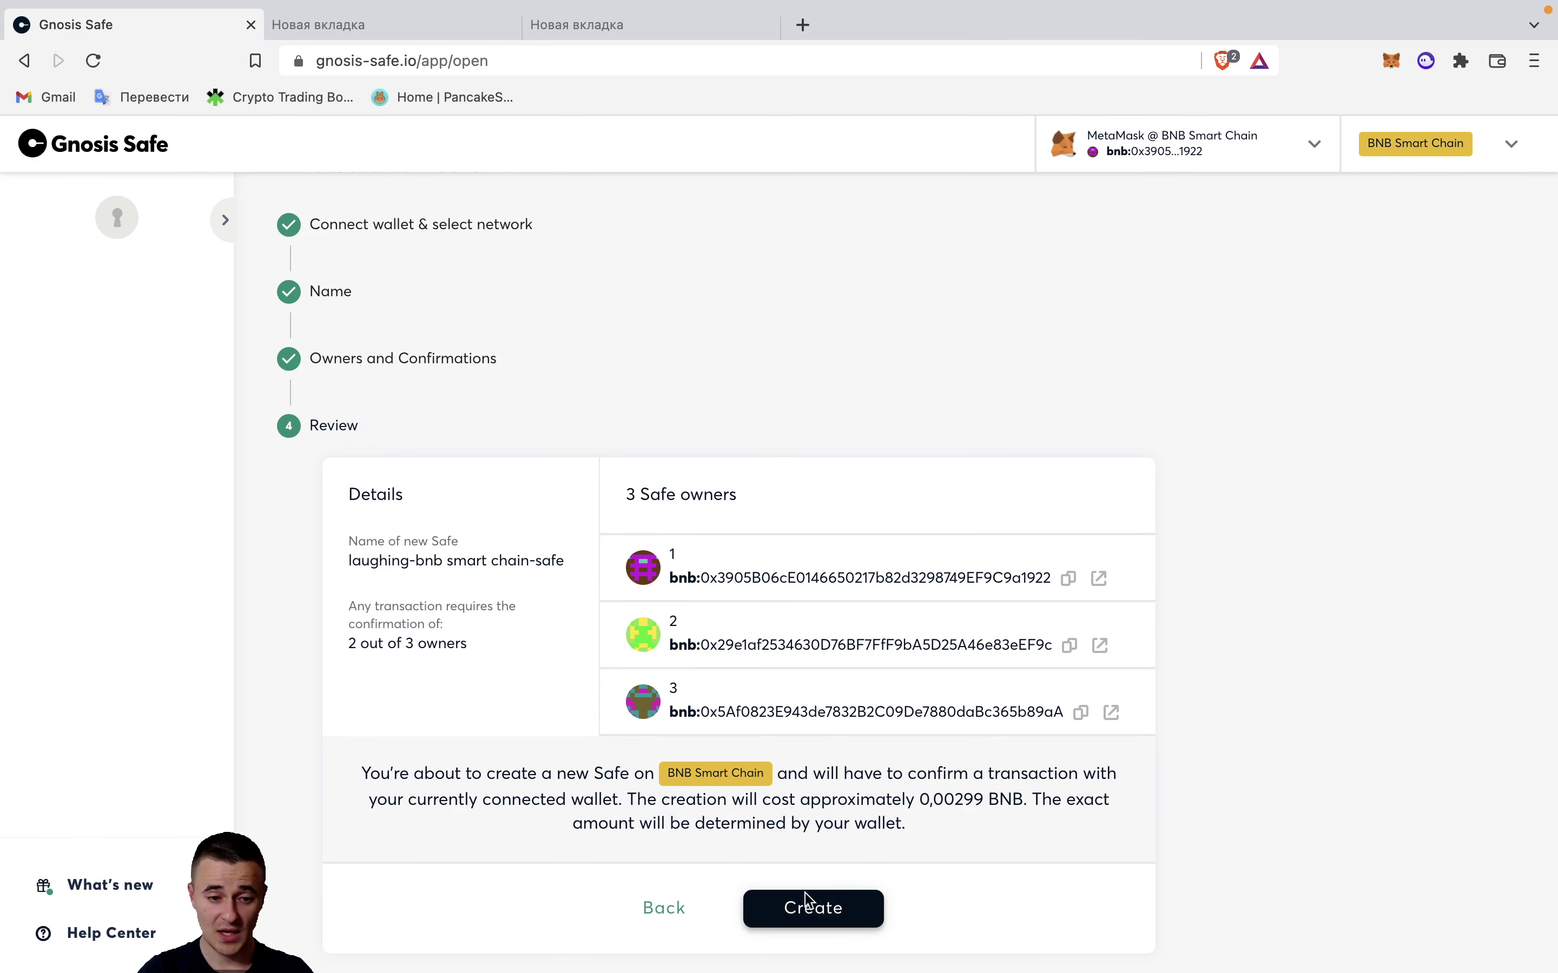
{"action": "left_click", "coordinate": [812, 908]}
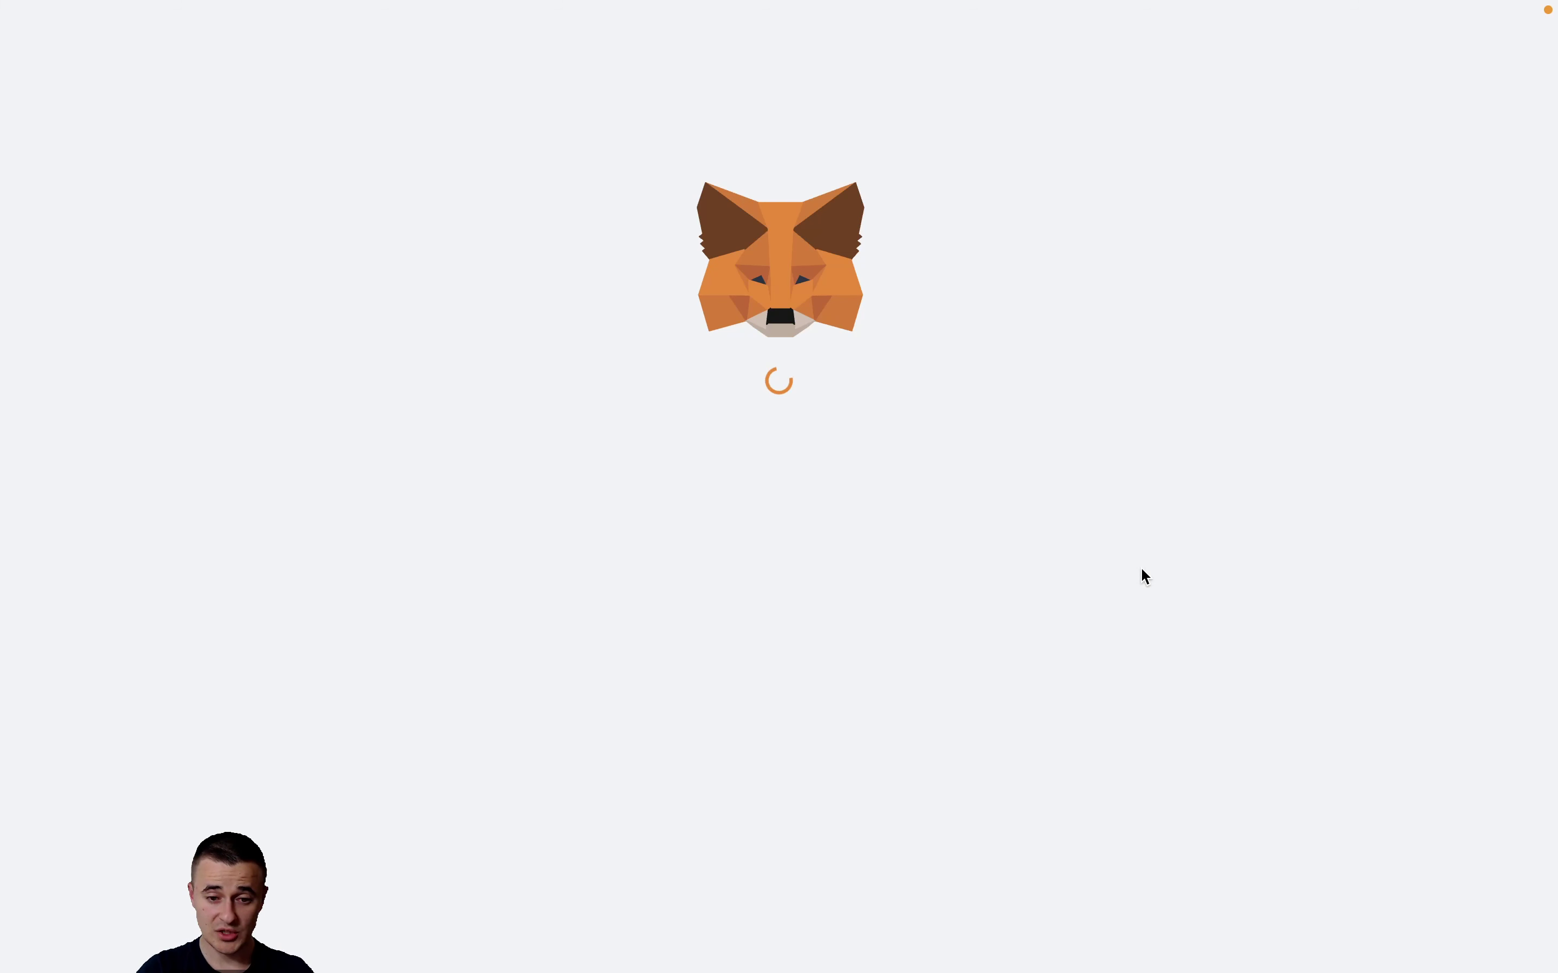
- Confirm the Safe creation transaction in the MetaMask window
{"action": "scroll", "coordinate": [862, 619], "scroll_direction": "down", "scroll_amount": 3}
{"action": "left_click", "coordinate": [865, 747]}
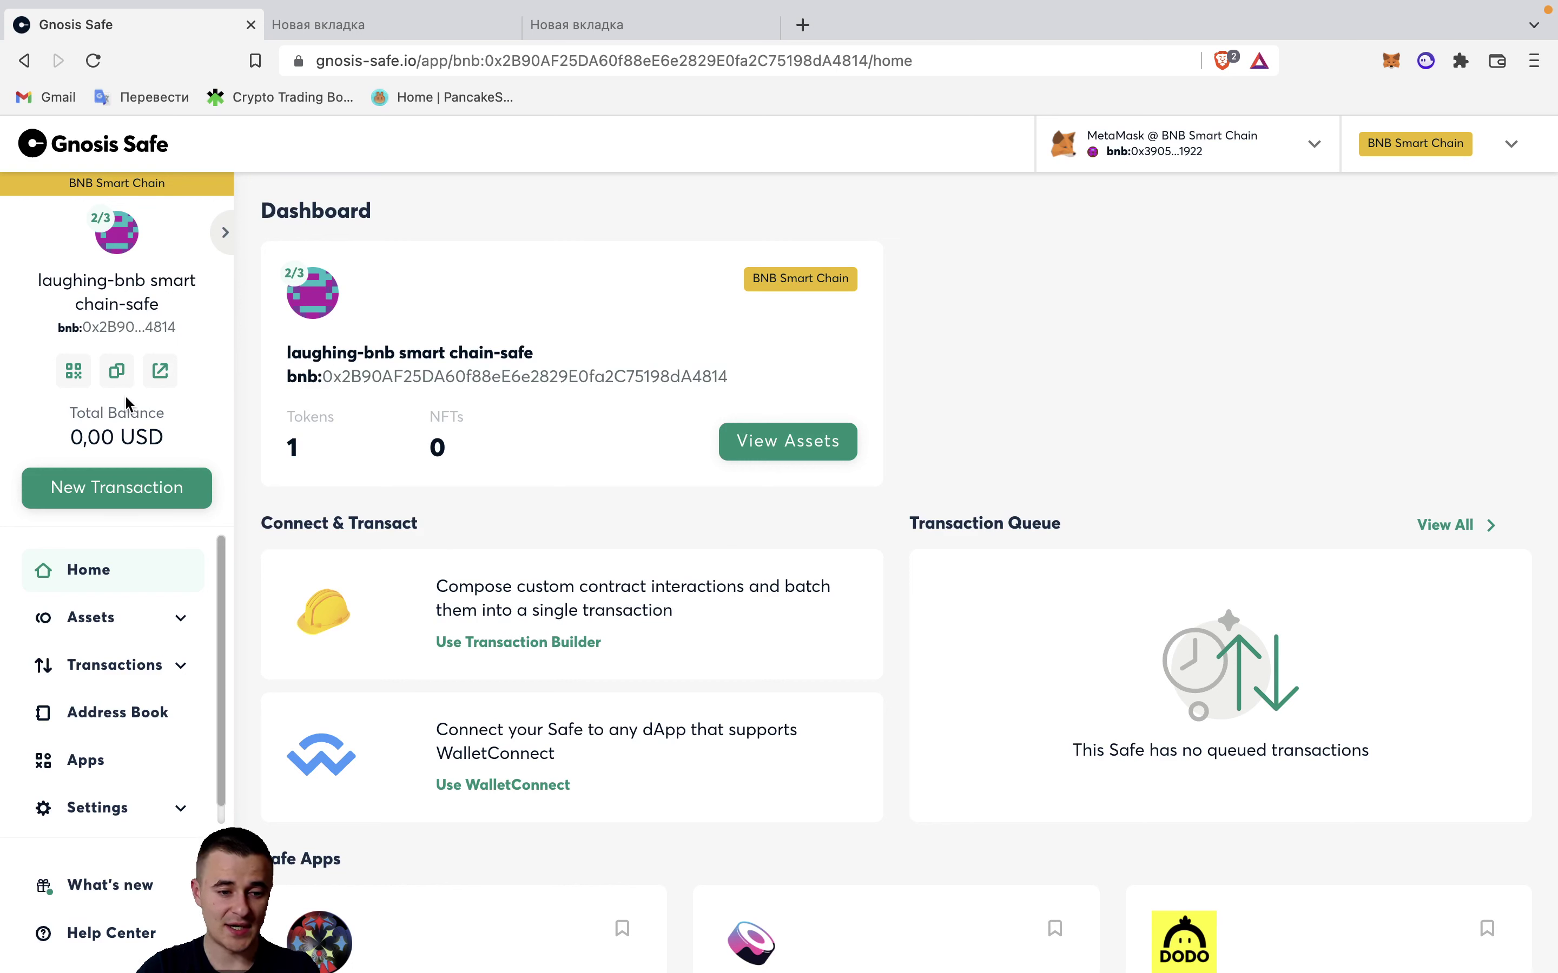
- View the Safe's 0,00 BNB coin balance and its Receive deposit address, then bring up MetaMask
{"action": "left_click", "coordinate": [795, 454]}
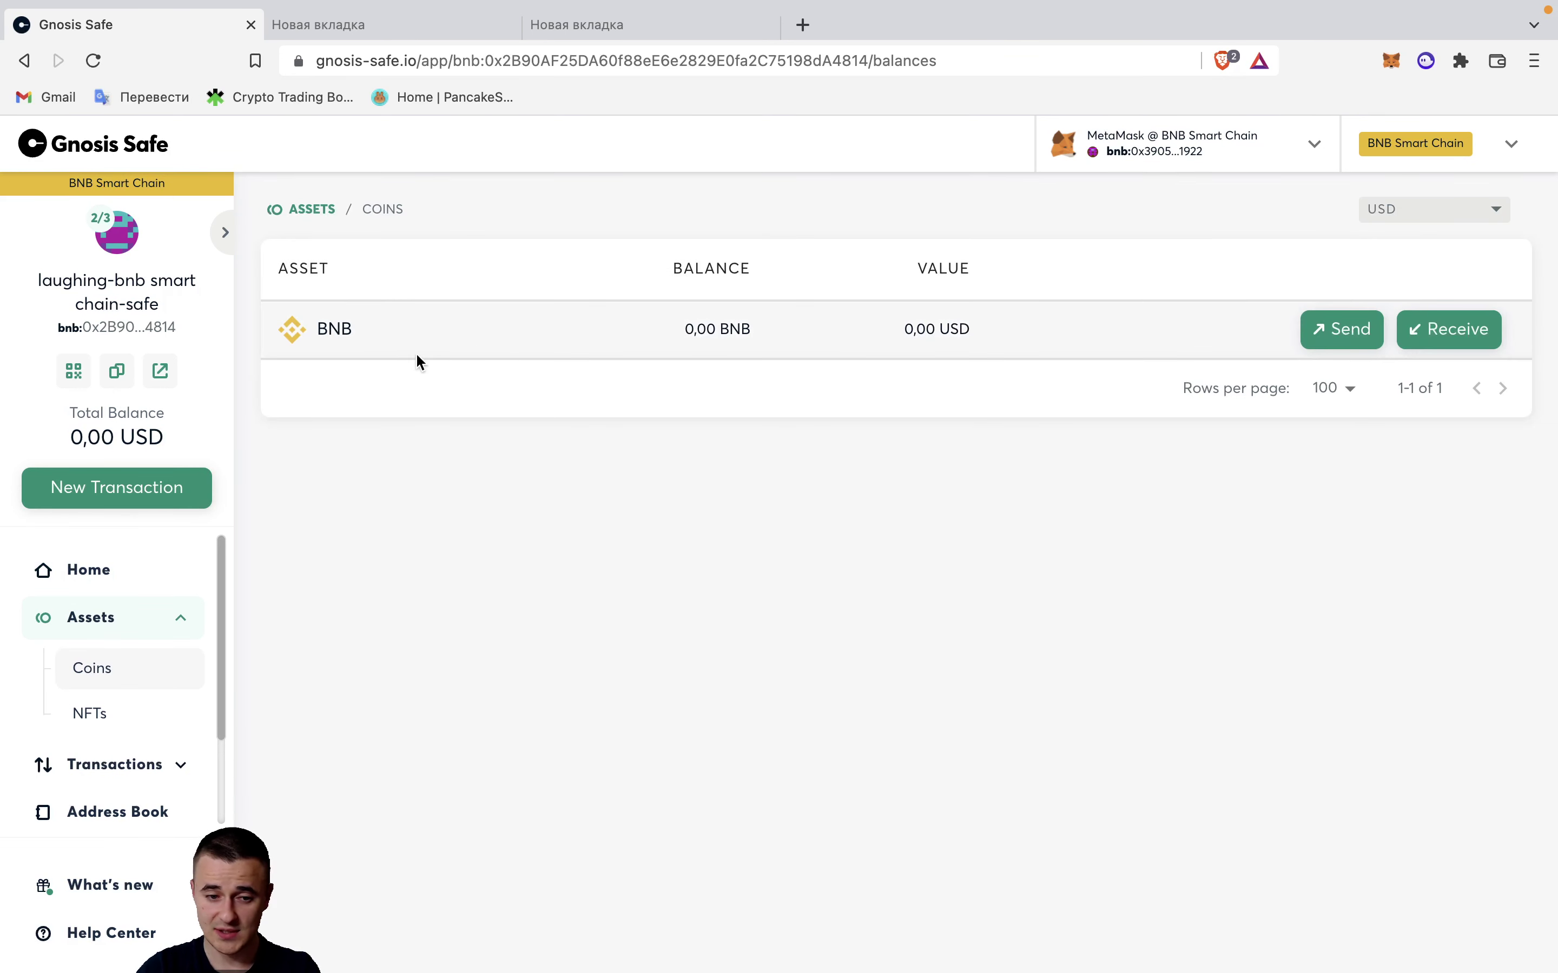
{"action": "mouse_move", "coordinate": [1405, 334]}
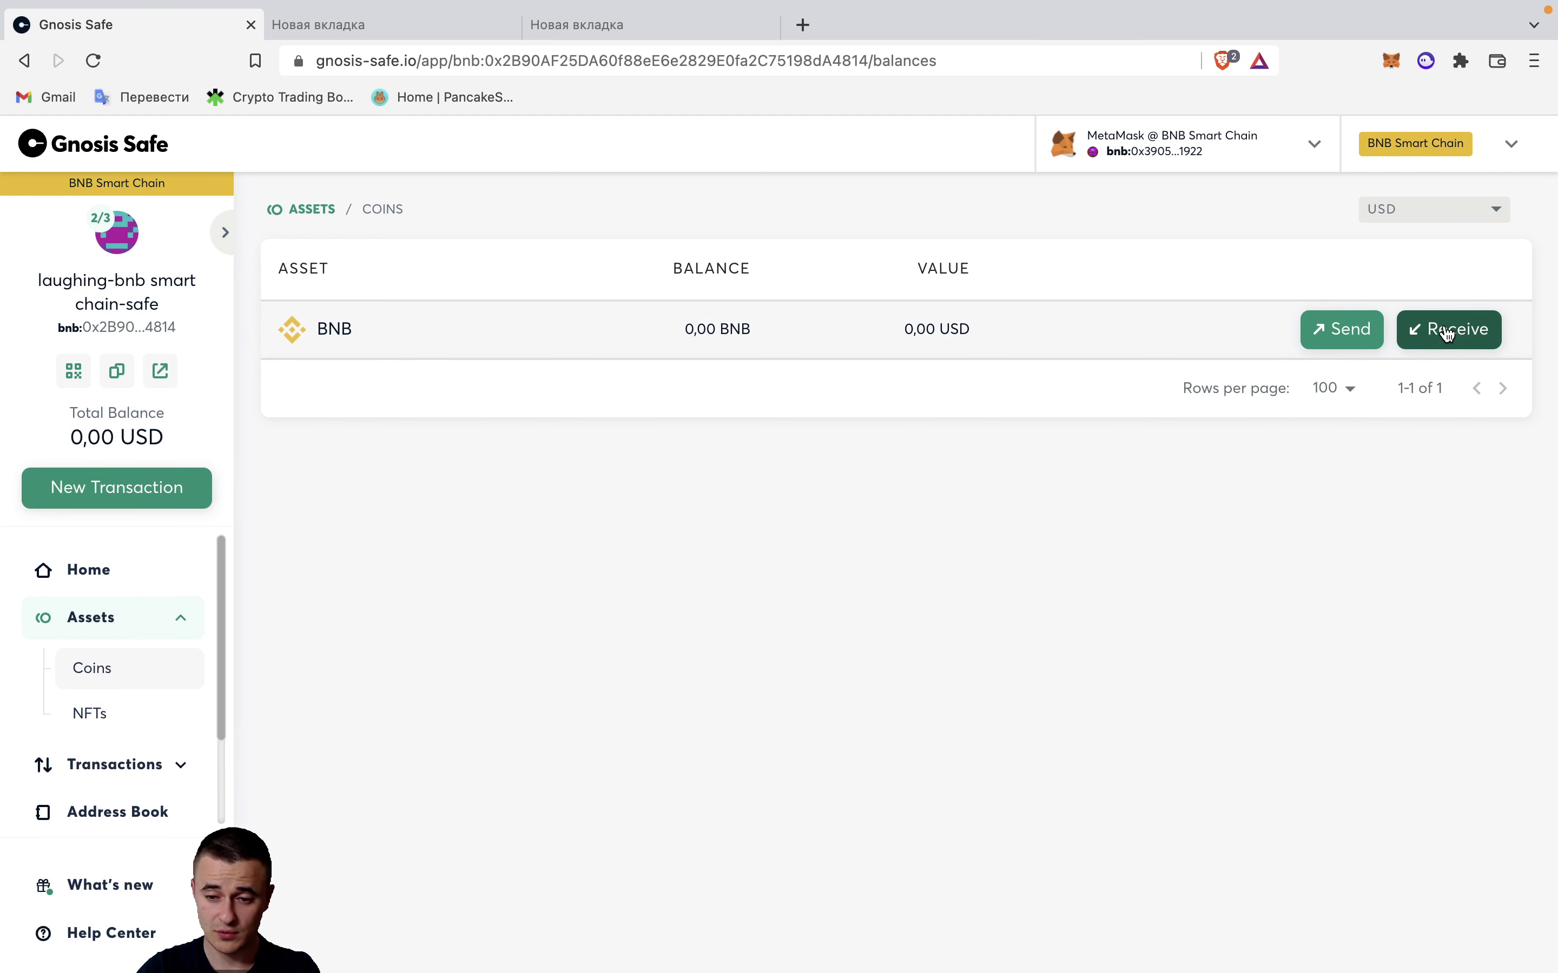
{"action": "left_click", "coordinate": [1446, 334]}
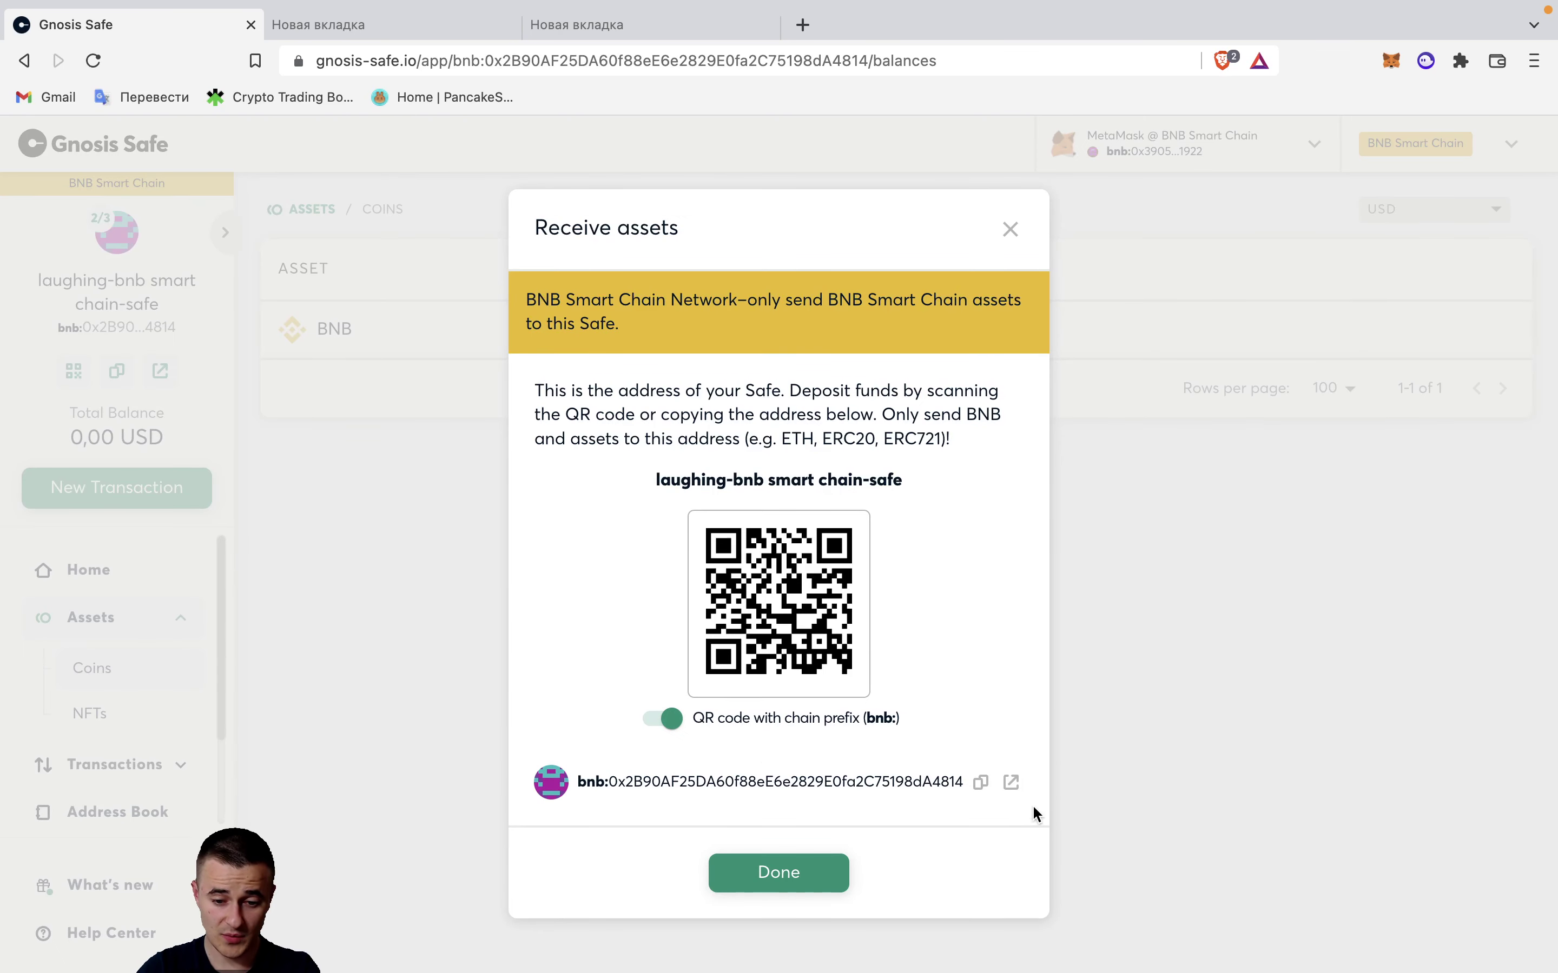
{"action": "left_click", "coordinate": [1173, 590]}
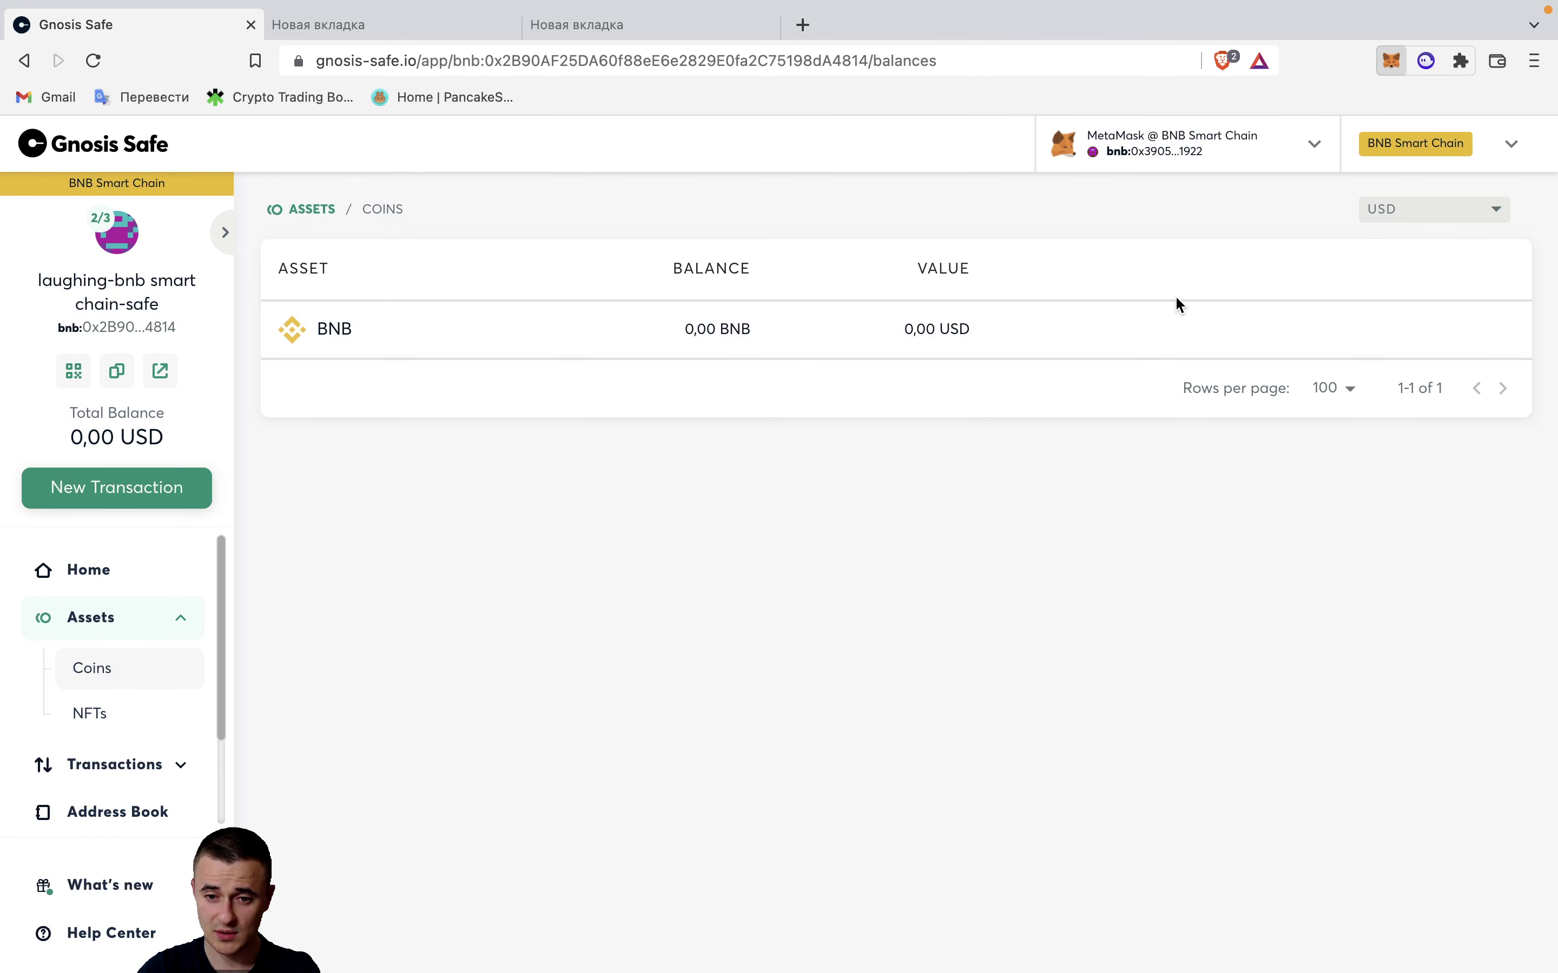
{"action": "key", "text": "alt+shift+m"}
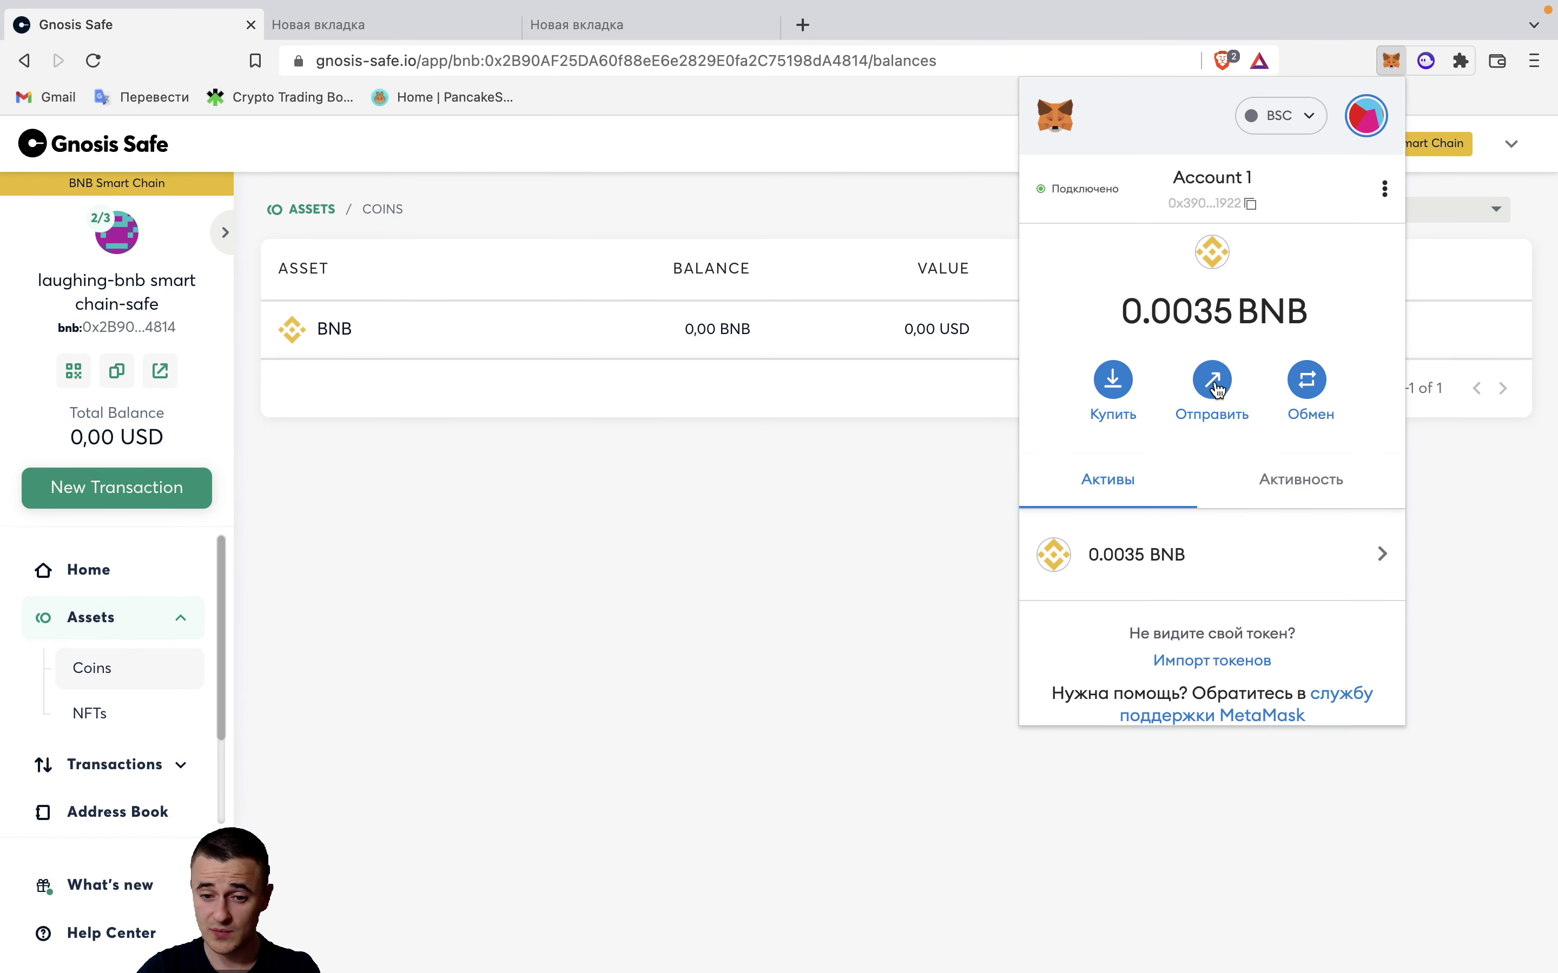
- Send 0.003 BNB from Account 1 to the Safe address, removing the 'bnb:' prefix
{"action": "left_click", "coordinate": [1212, 384]}
{"action": "key", "text": "super+v"}
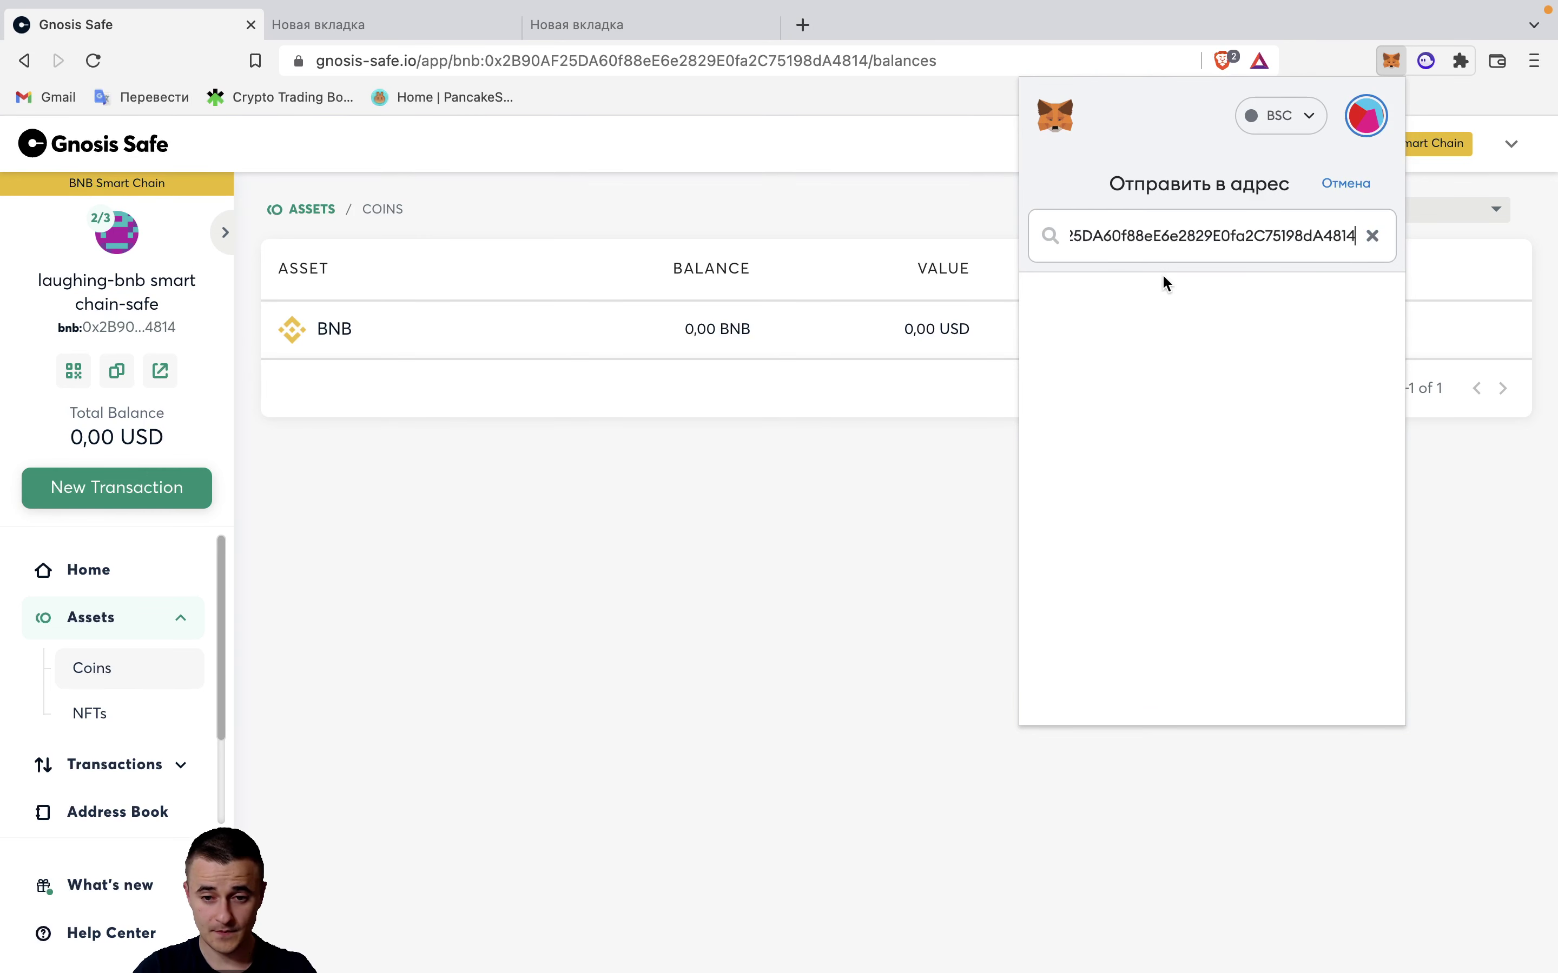
{"action": "left_click_drag", "start_coordinate": [1192, 243], "coordinate": [965, 240]}
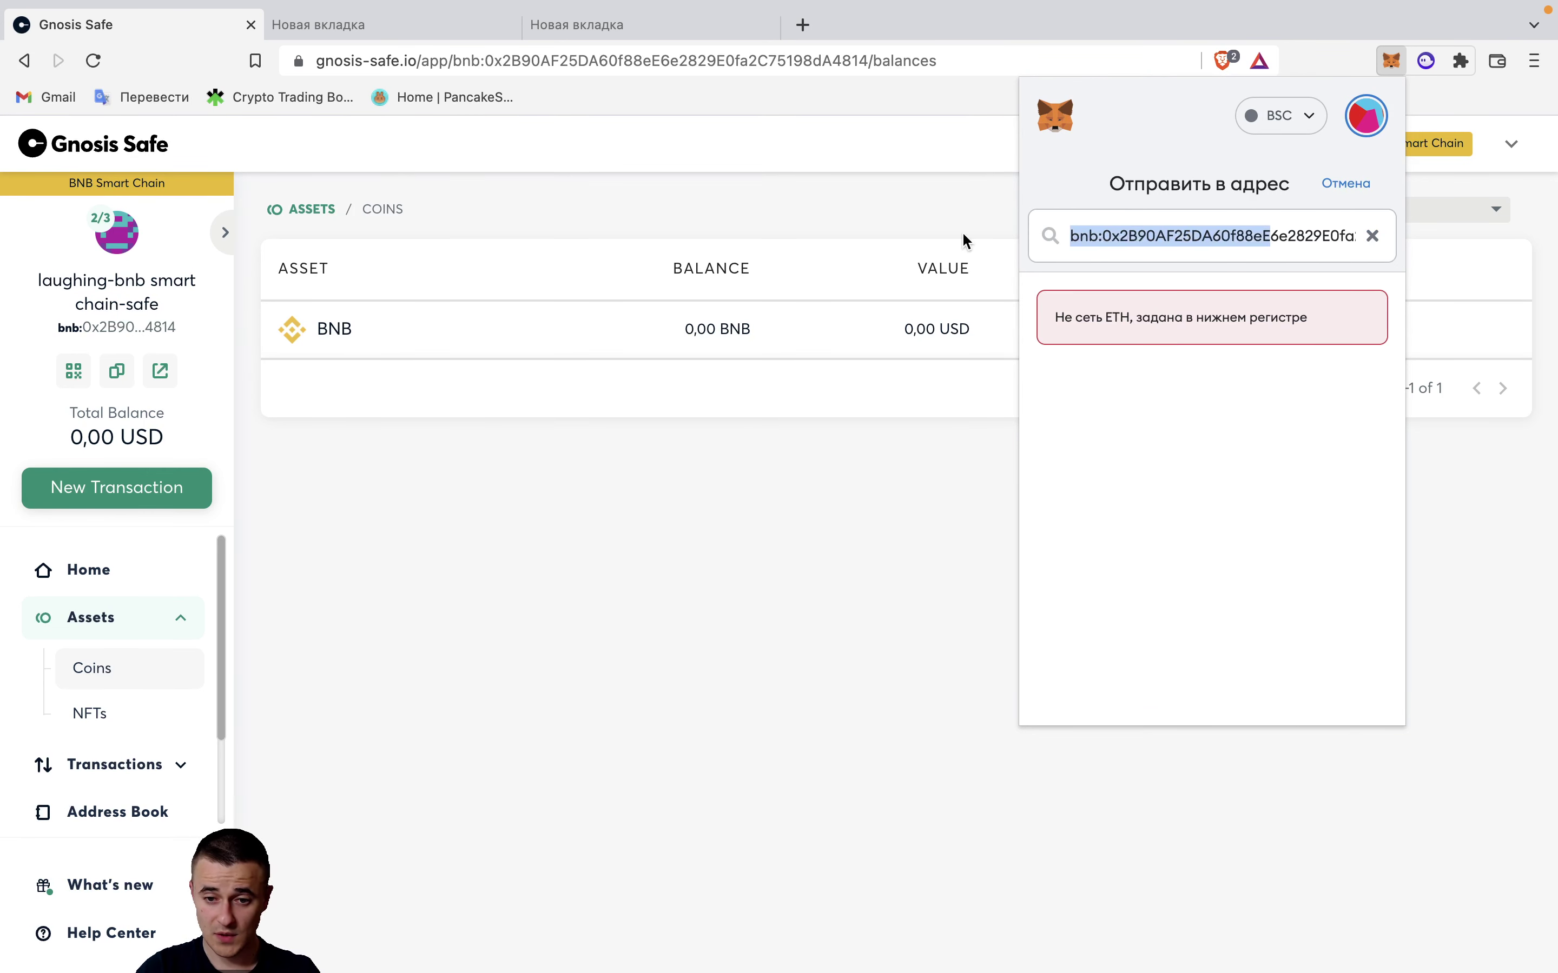
{"action": "left_click", "coordinate": [1104, 233]}
{"action": "key", "text": "BackSpace"}
{"action": "key", "text": "BackSpace"}
{"action": "key", "text": "BackSpace"}
{"action": "key", "text": "BackSpace"}
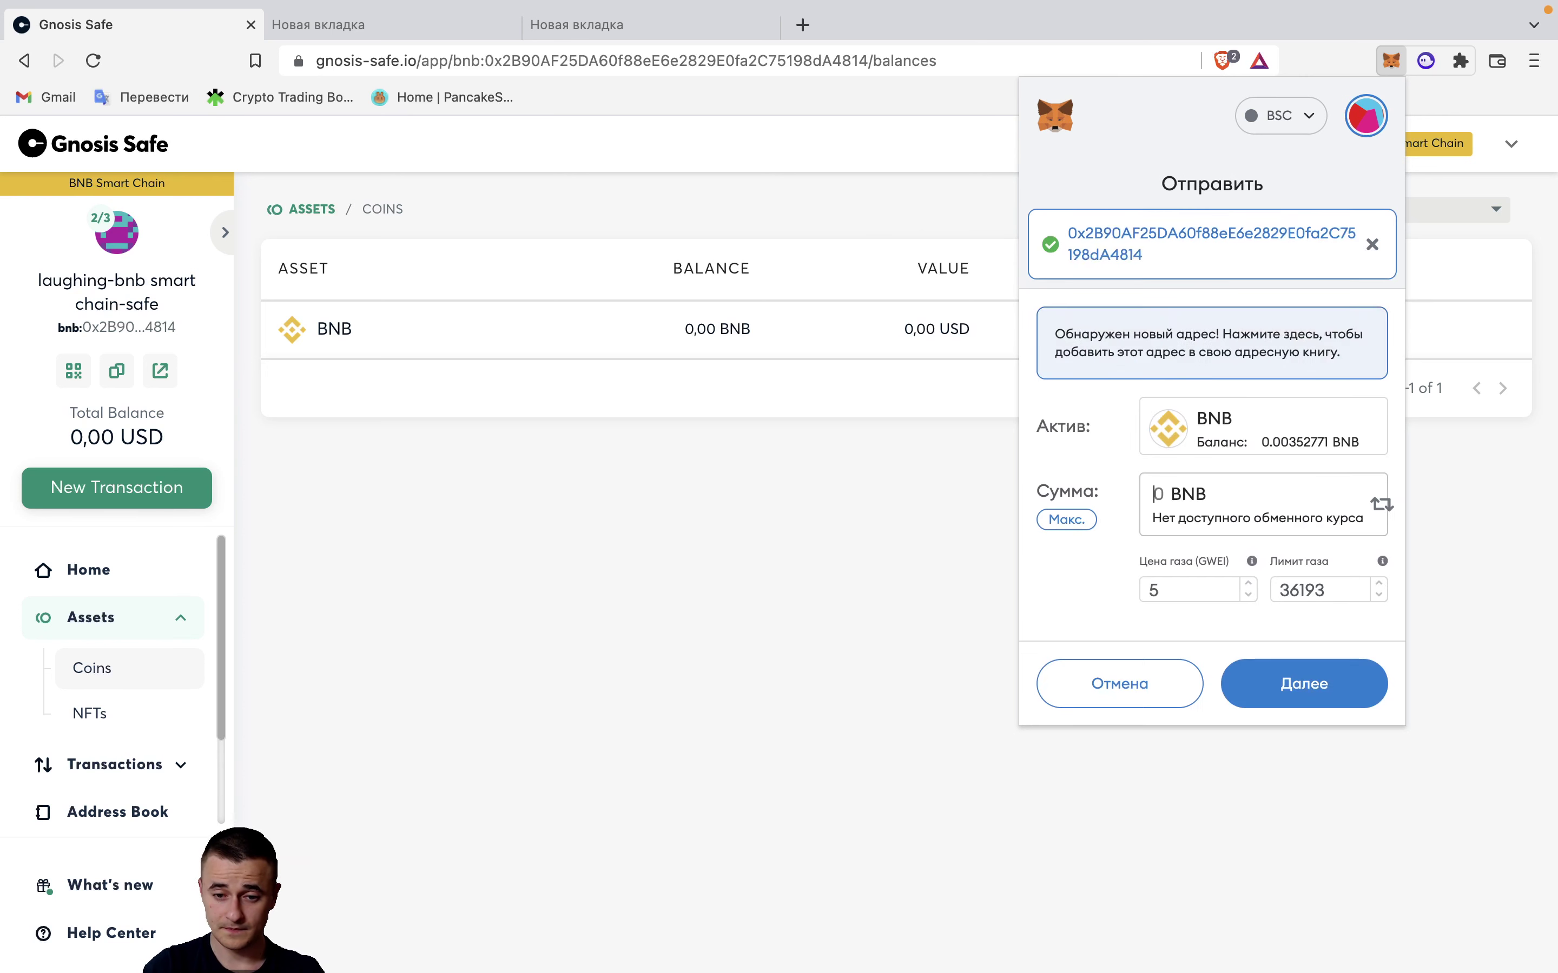
{"action": "left_click", "coordinate": [1160, 489]}
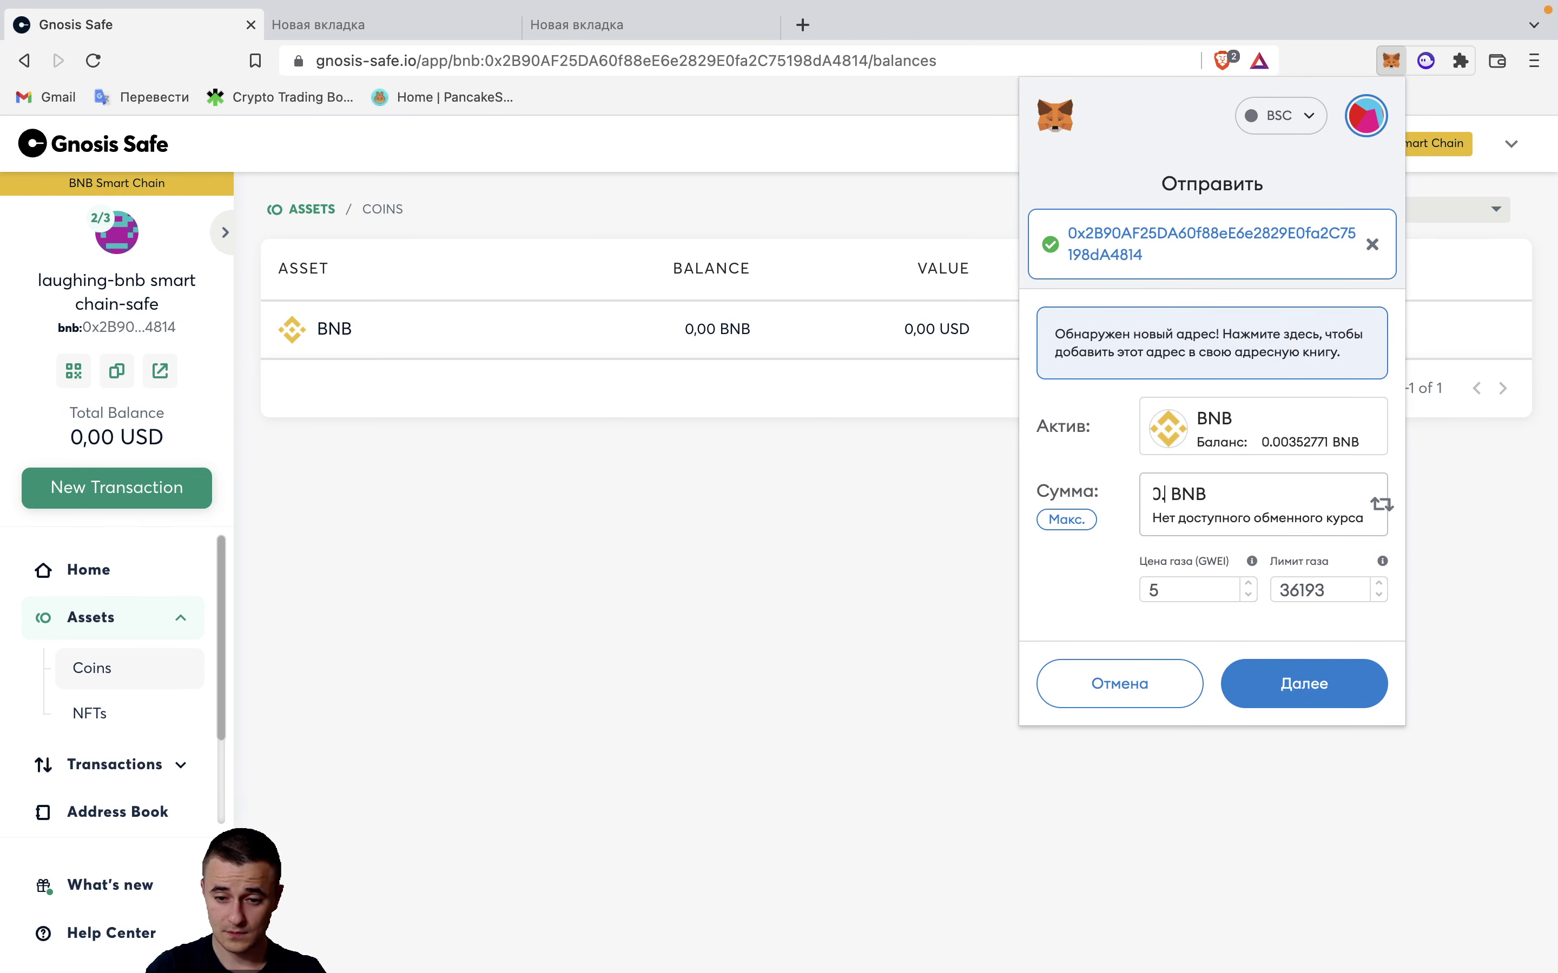
{"action": "type", "text": ".0"}
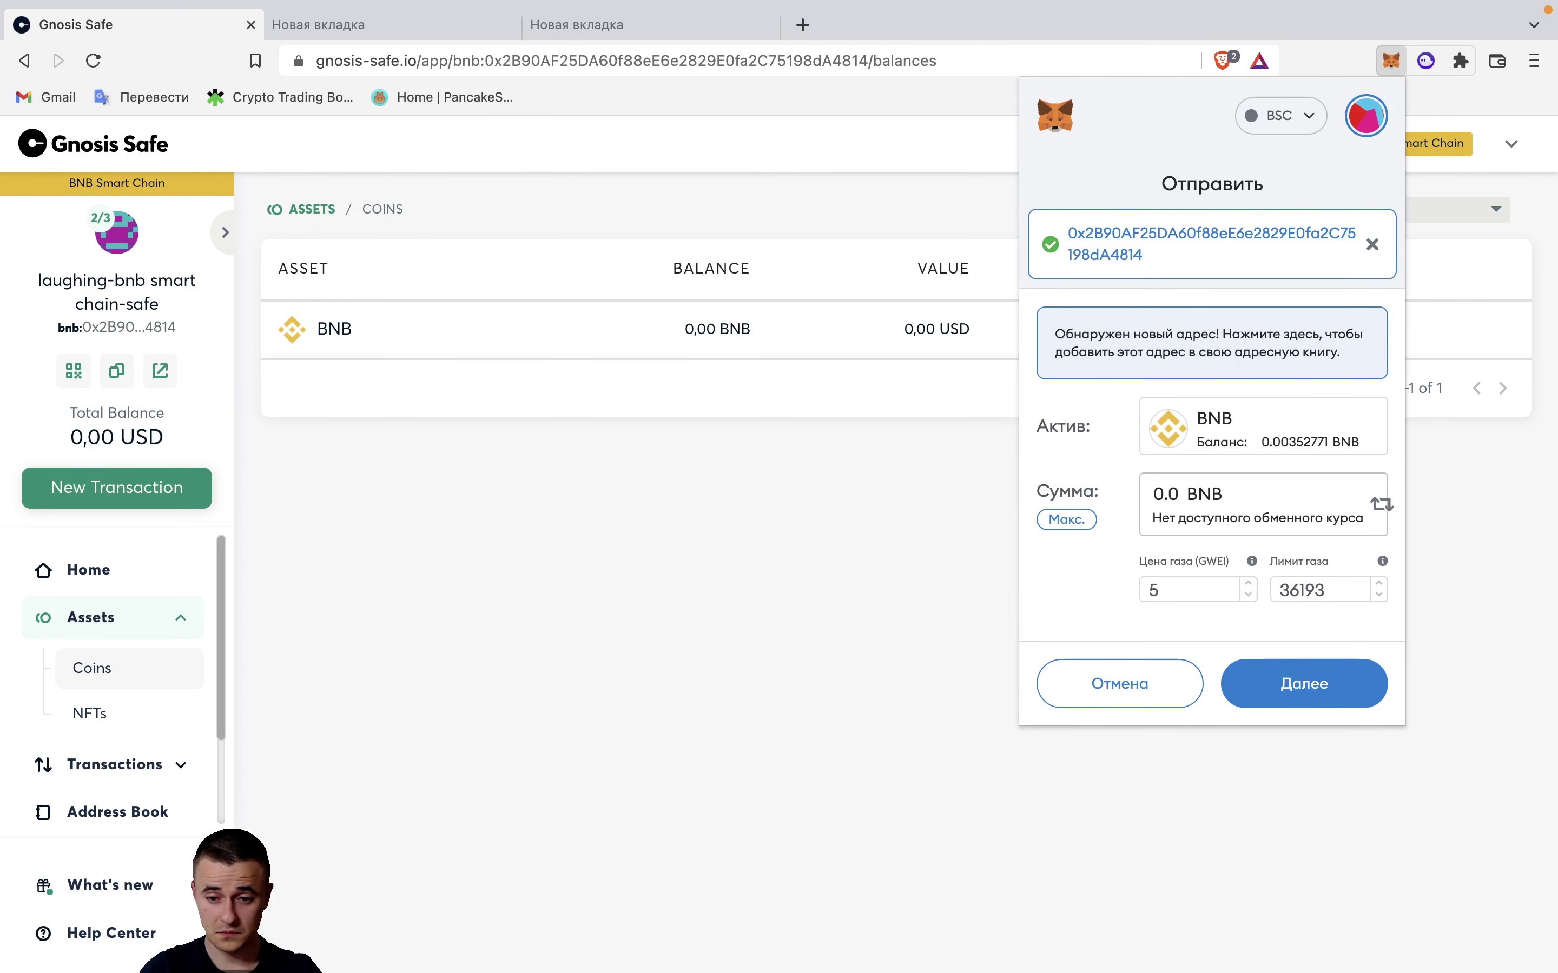
{"action": "type", "text": "03"}
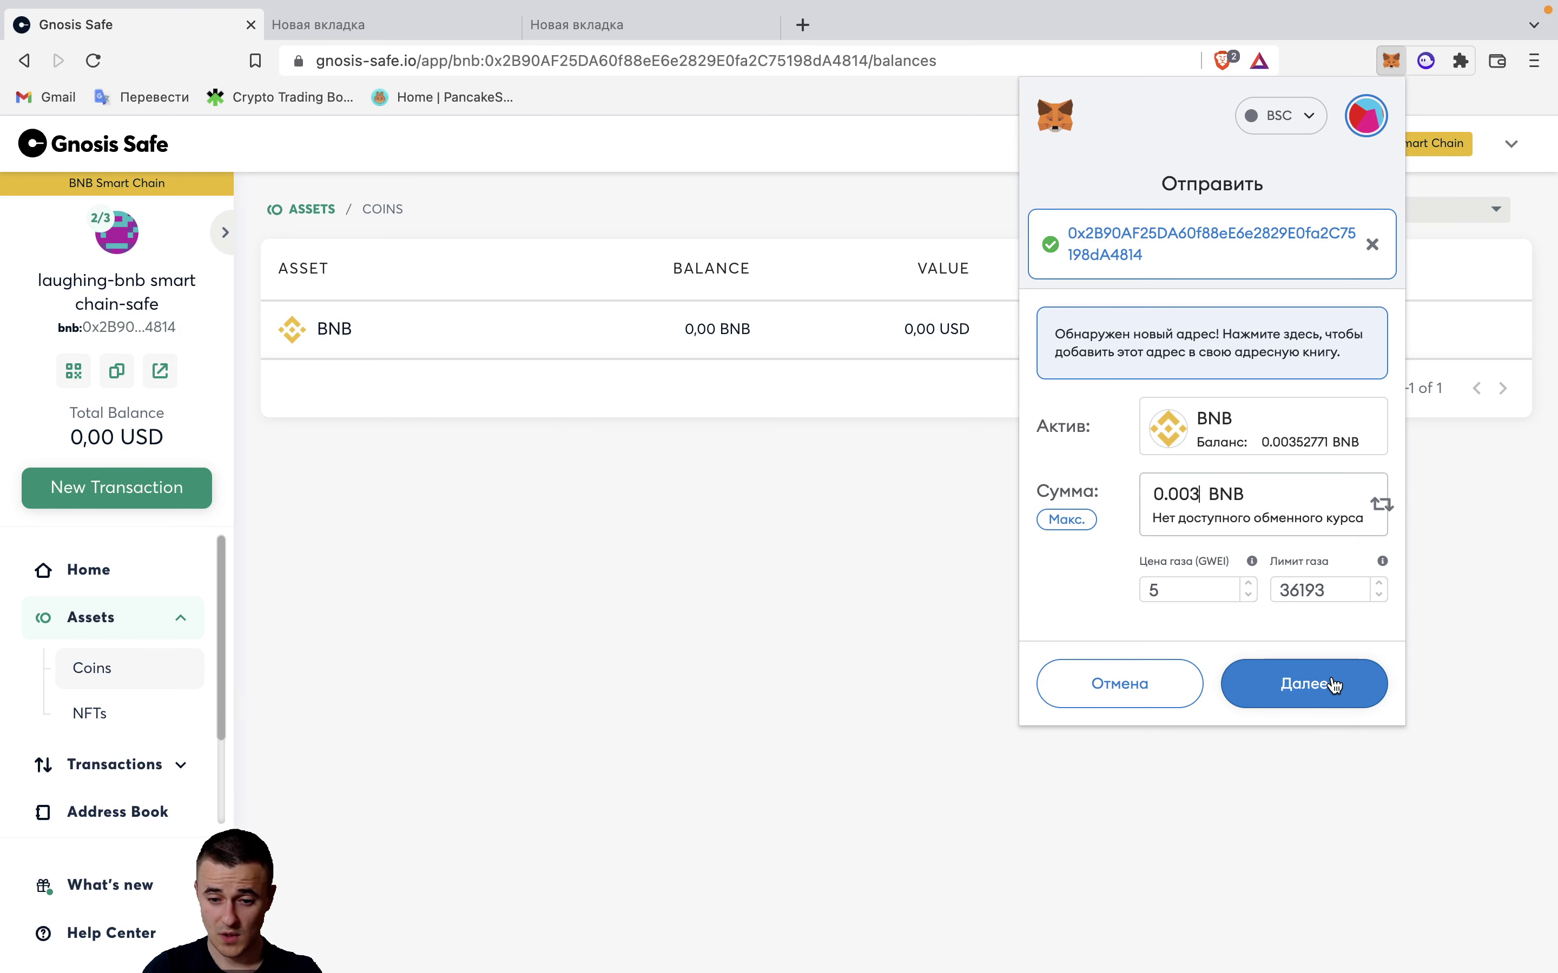
{"action": "left_click", "coordinate": [1331, 683]}
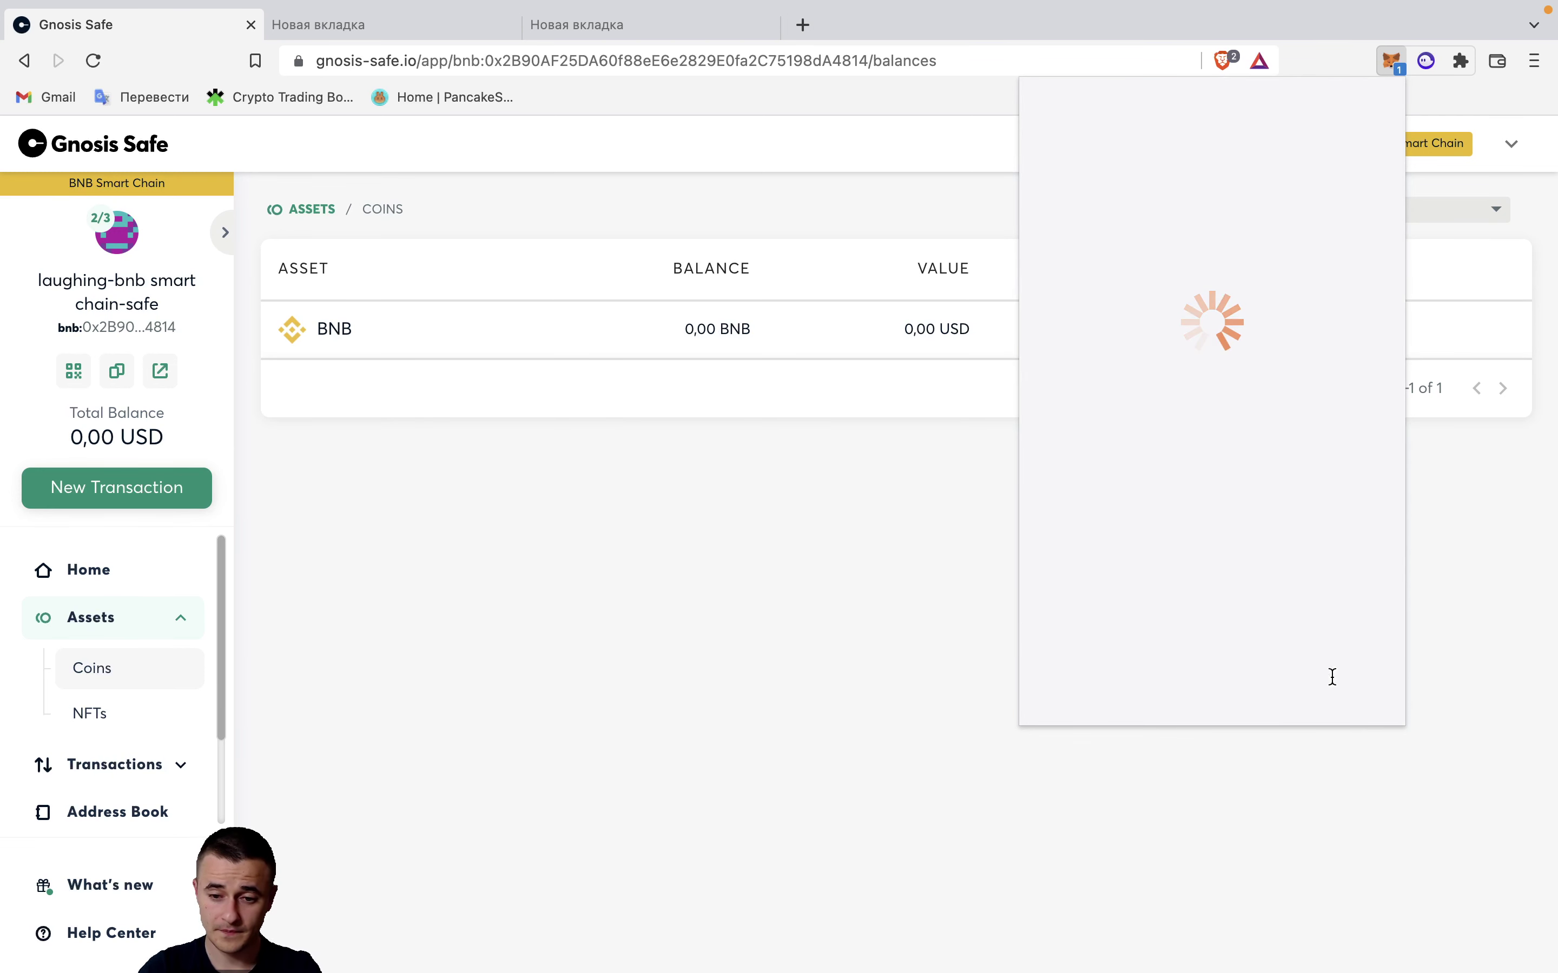
{"action": "scroll", "coordinate": [1317, 680], "scroll_direction": "down", "scroll_amount": 3}
{"action": "left_click", "coordinate": [1313, 681]}
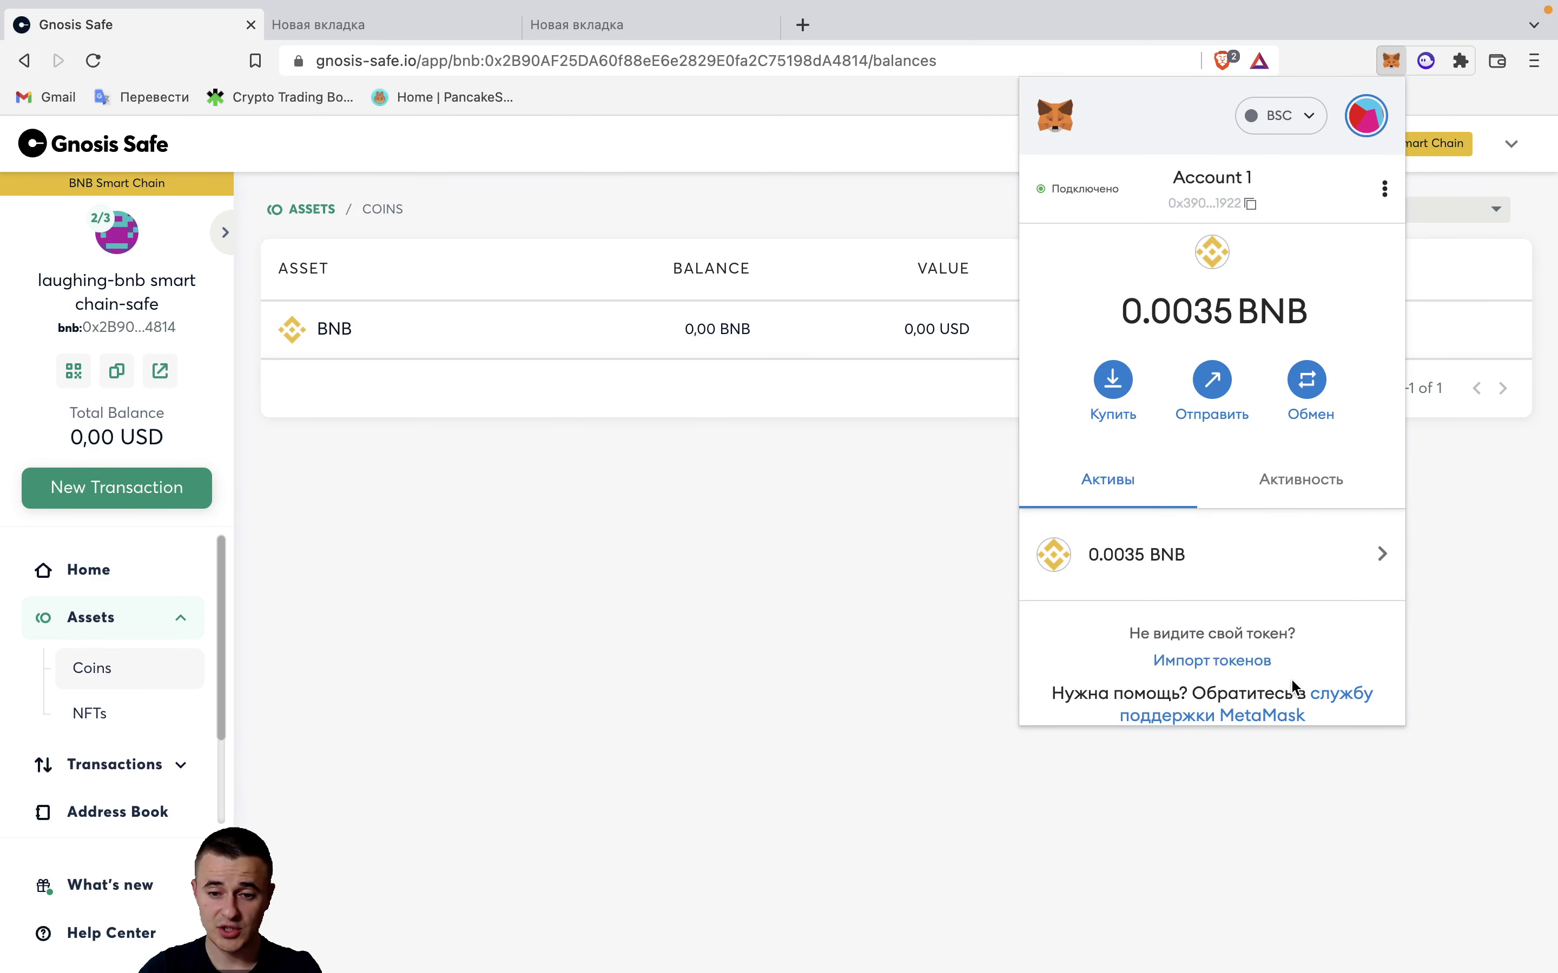
- Connect the Счет 4 wallet to the Safe site and copy its address
{"action": "left_click", "coordinate": [468, 549]}
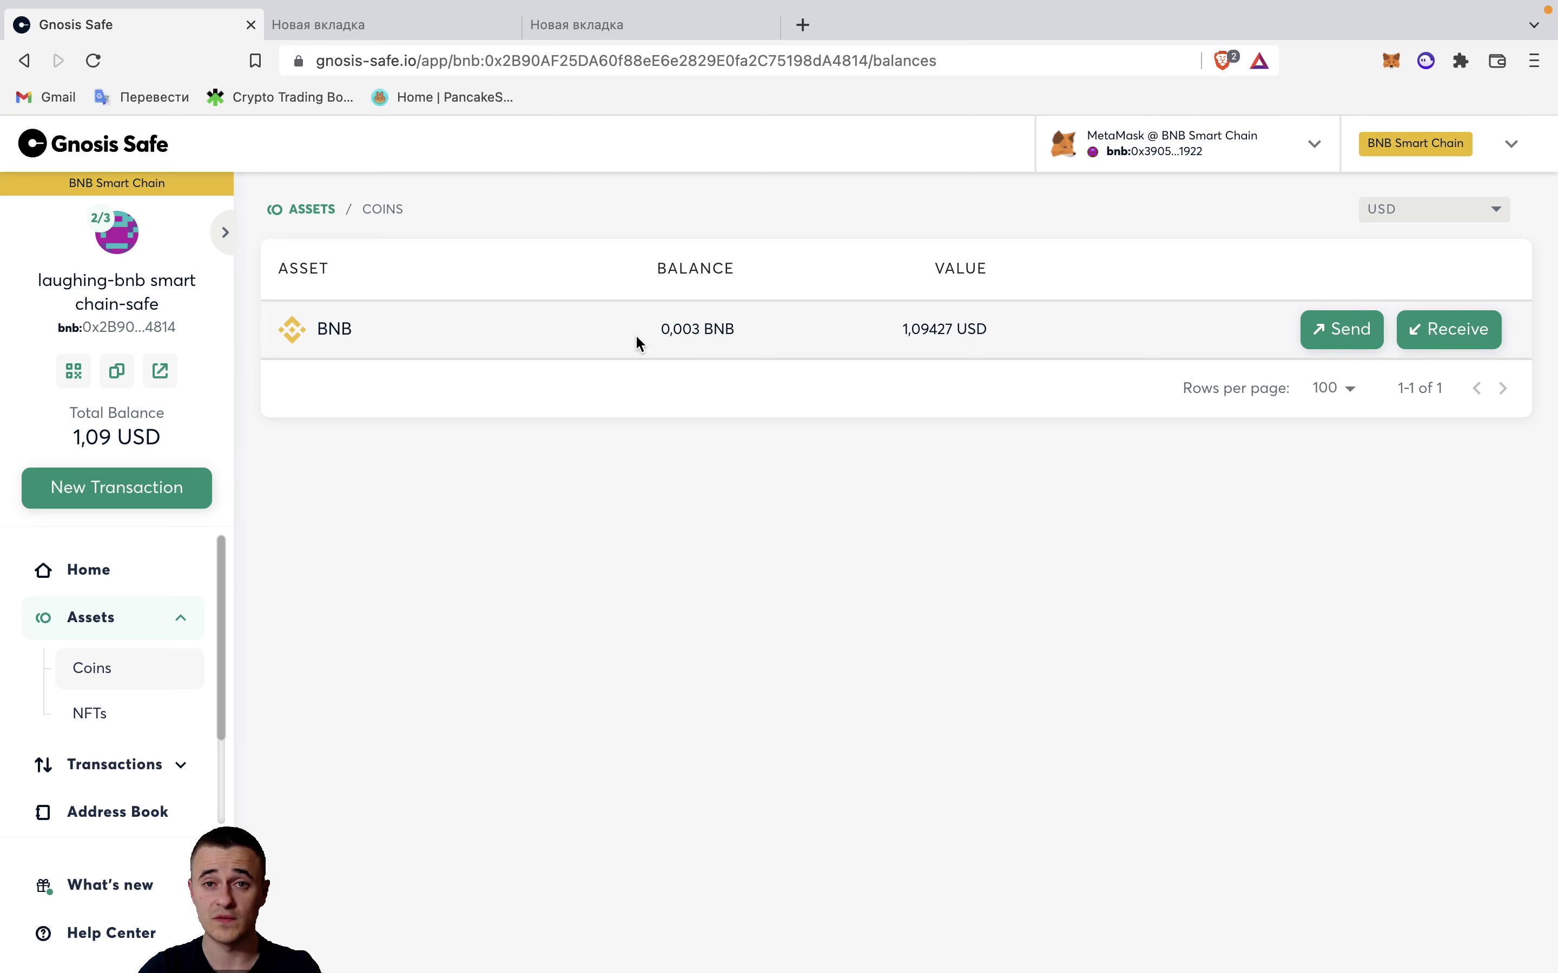
{"action": "left_click", "coordinate": [1391, 62]}
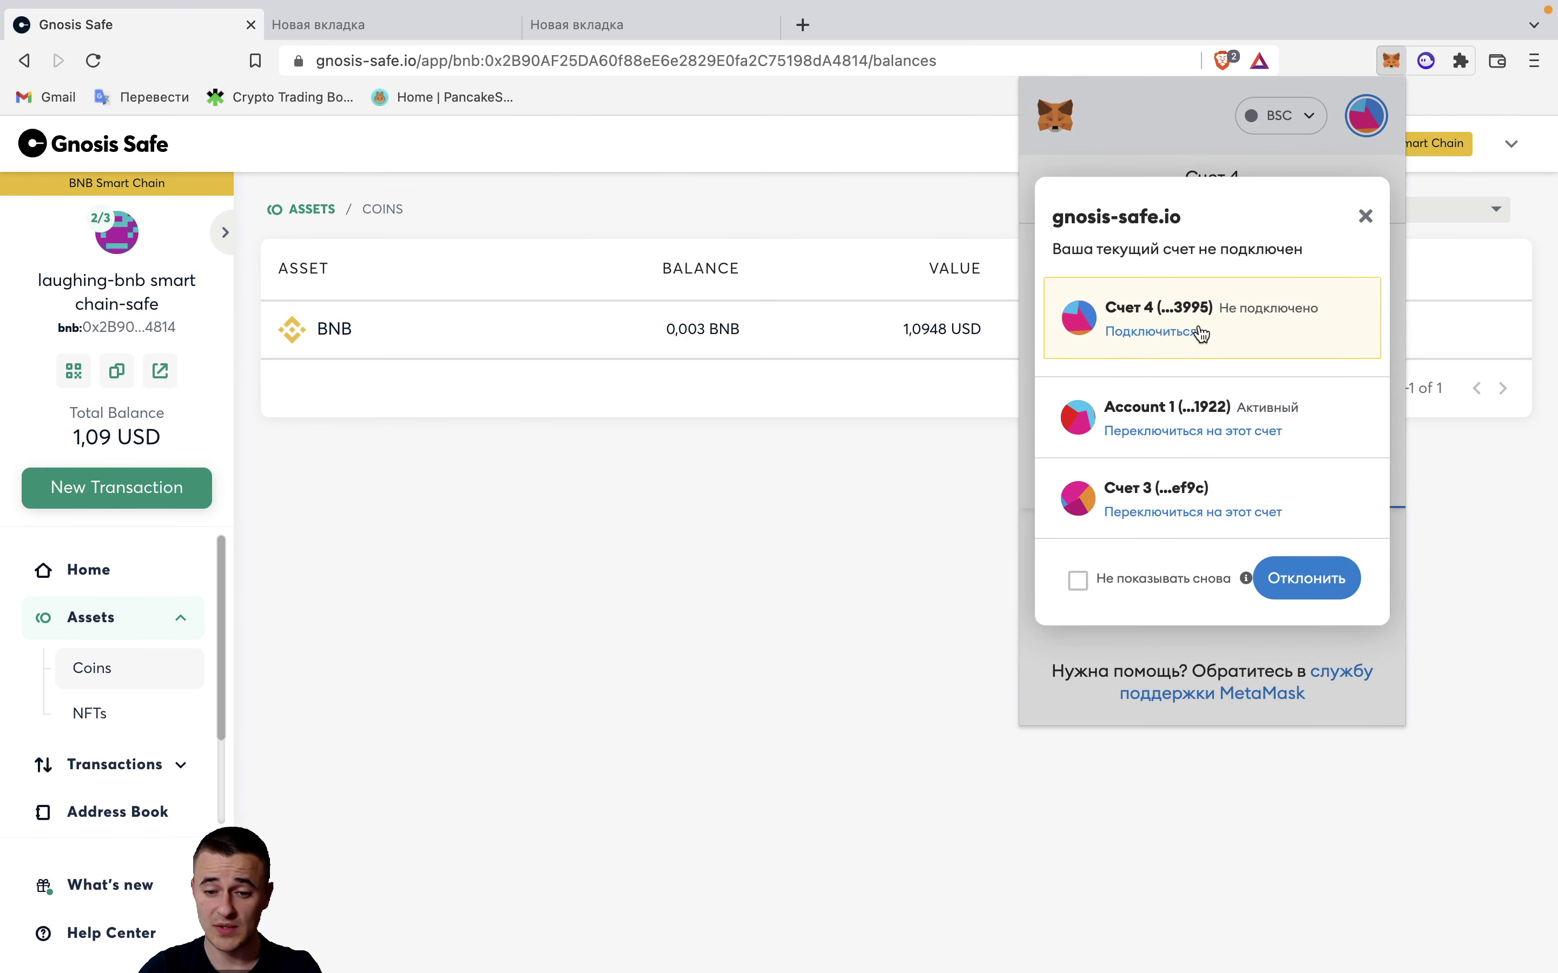
{"action": "left_click", "coordinate": [1191, 334]}
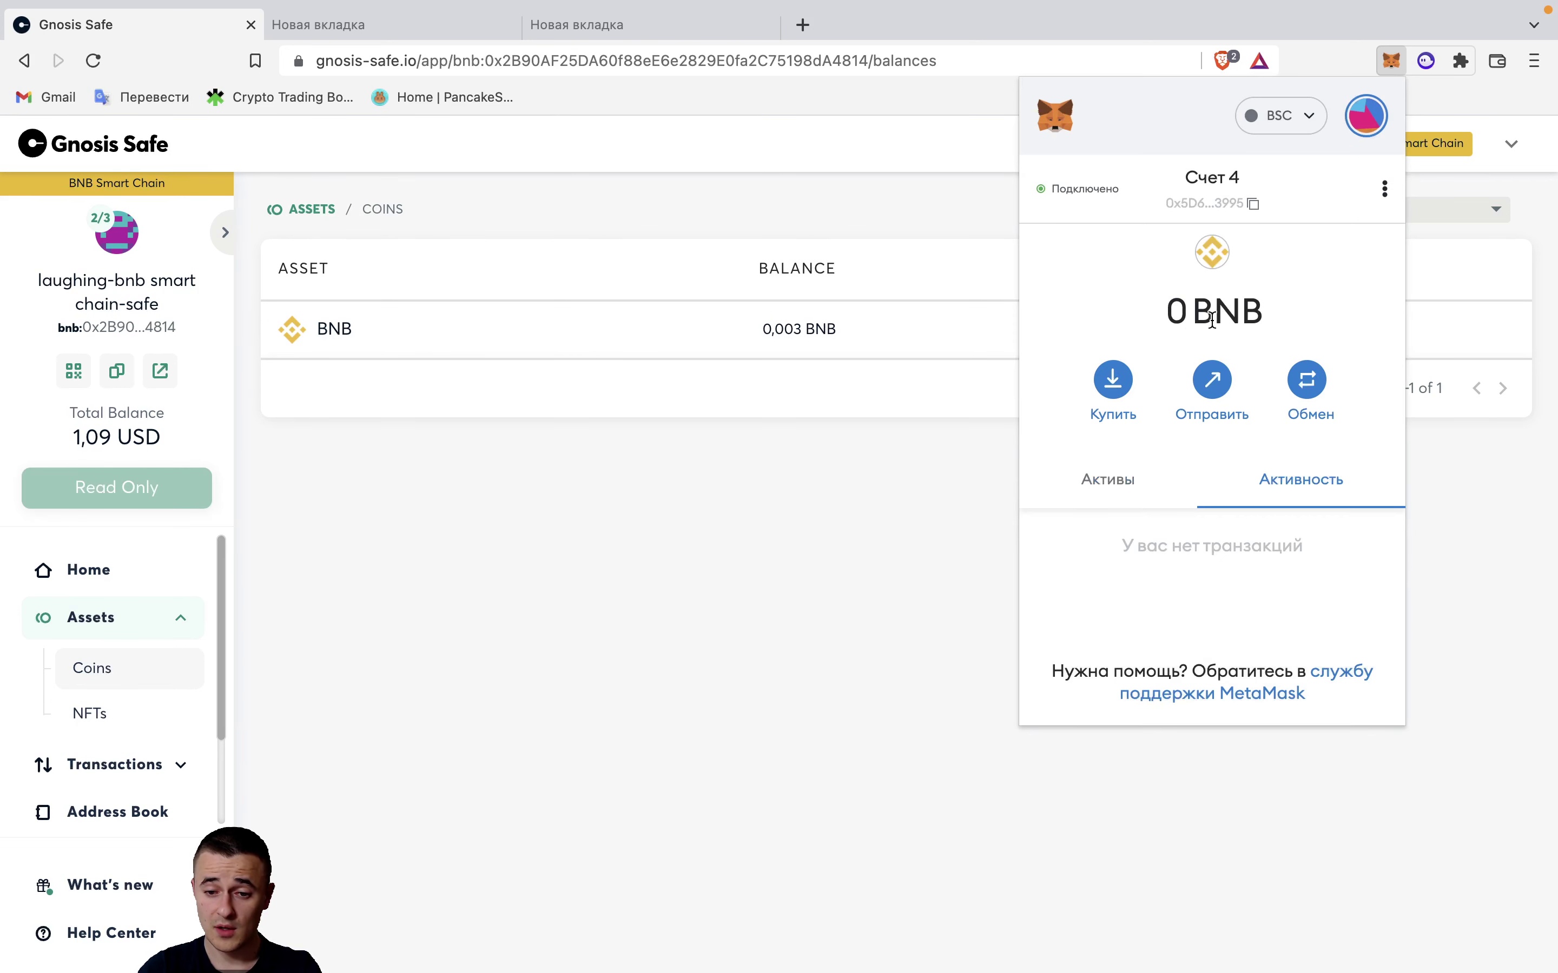
{"action": "left_click", "coordinate": [1210, 203]}
{"action": "left_click", "coordinate": [836, 393]}
- Switch MetaMask back to Account 1
{"action": "mouse_move", "coordinate": [1341, 310]}
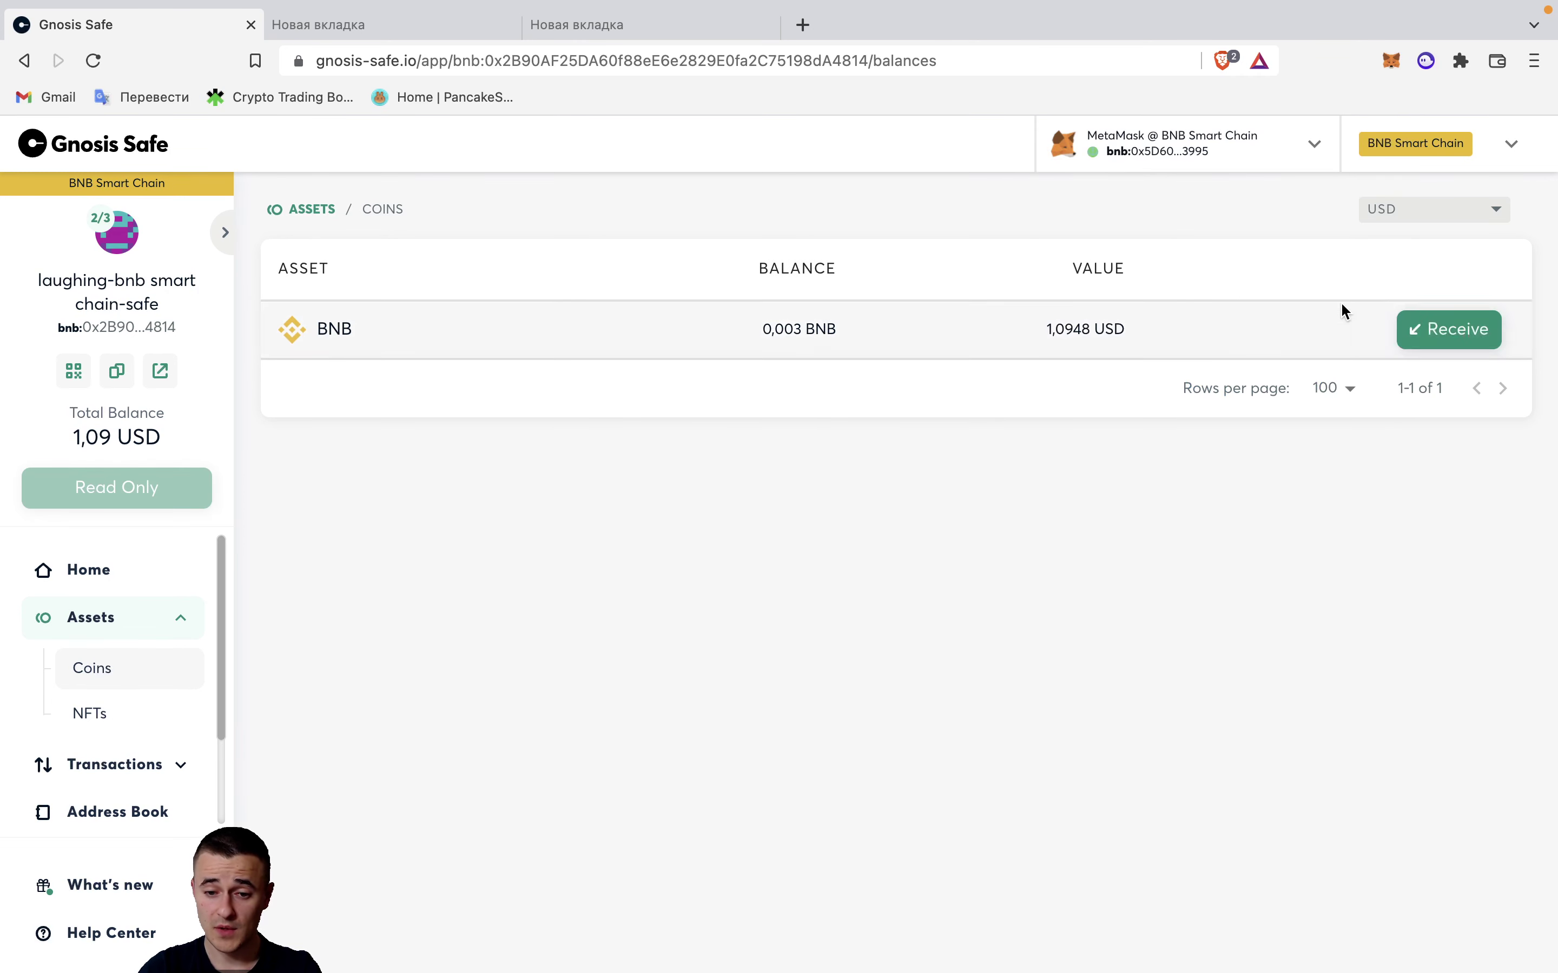
{"action": "left_click", "coordinate": [1391, 61]}
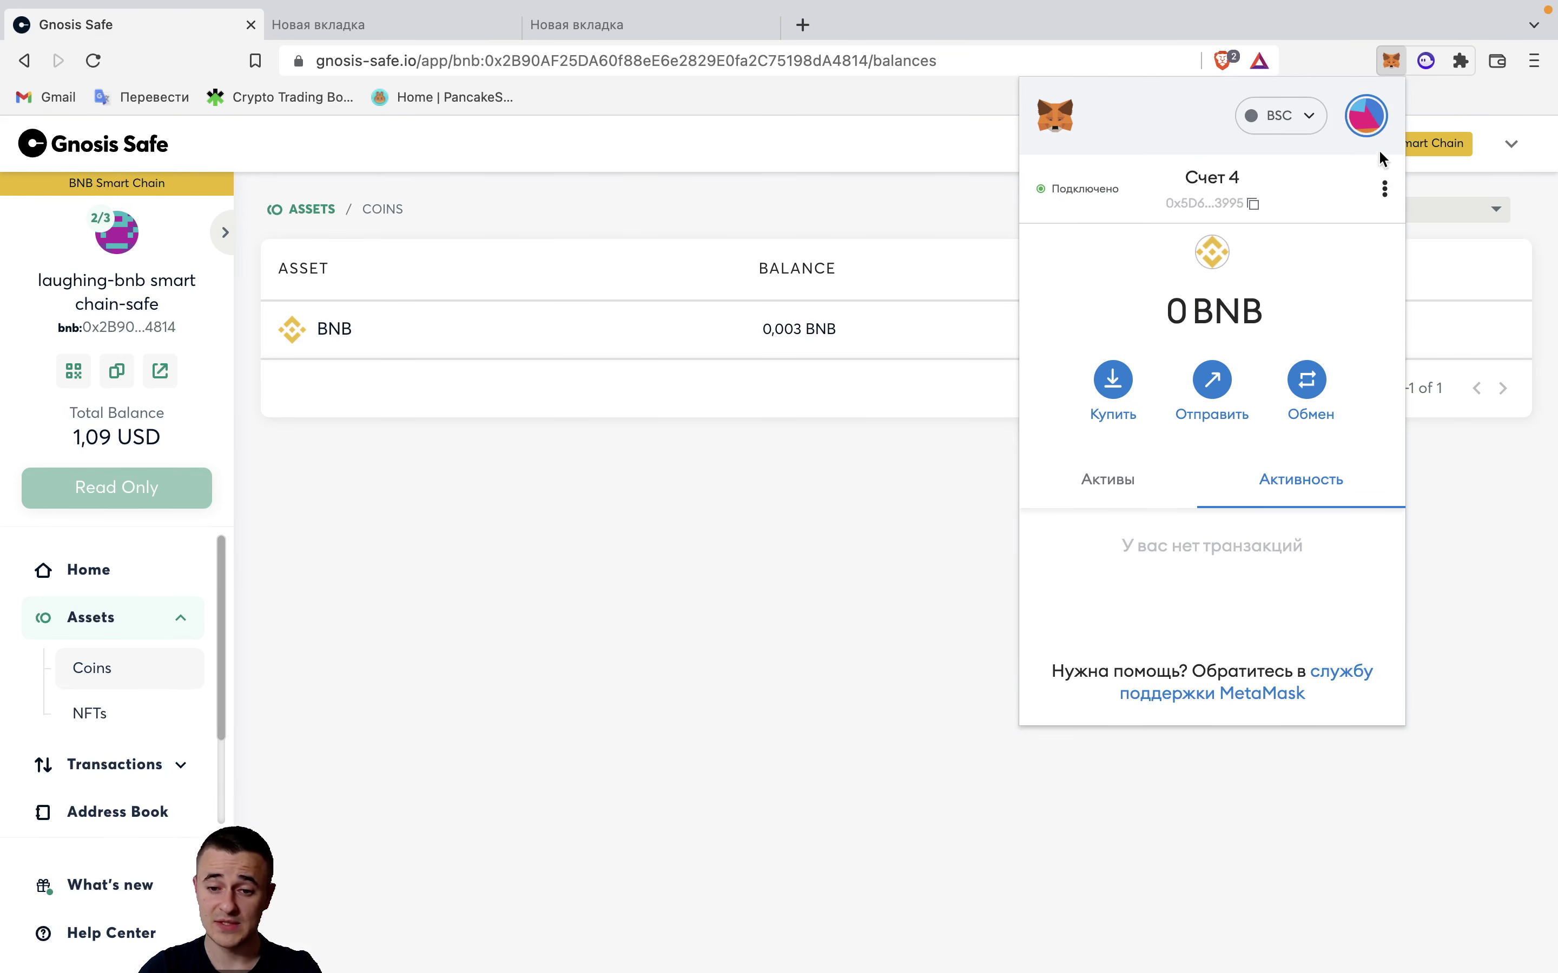
{"action": "left_click", "coordinate": [1366, 115]}
{"action": "scroll", "coordinate": [1210, 270], "scroll_direction": "down", "scroll_amount": 1}
{"action": "left_click", "coordinate": [1196, 224]}
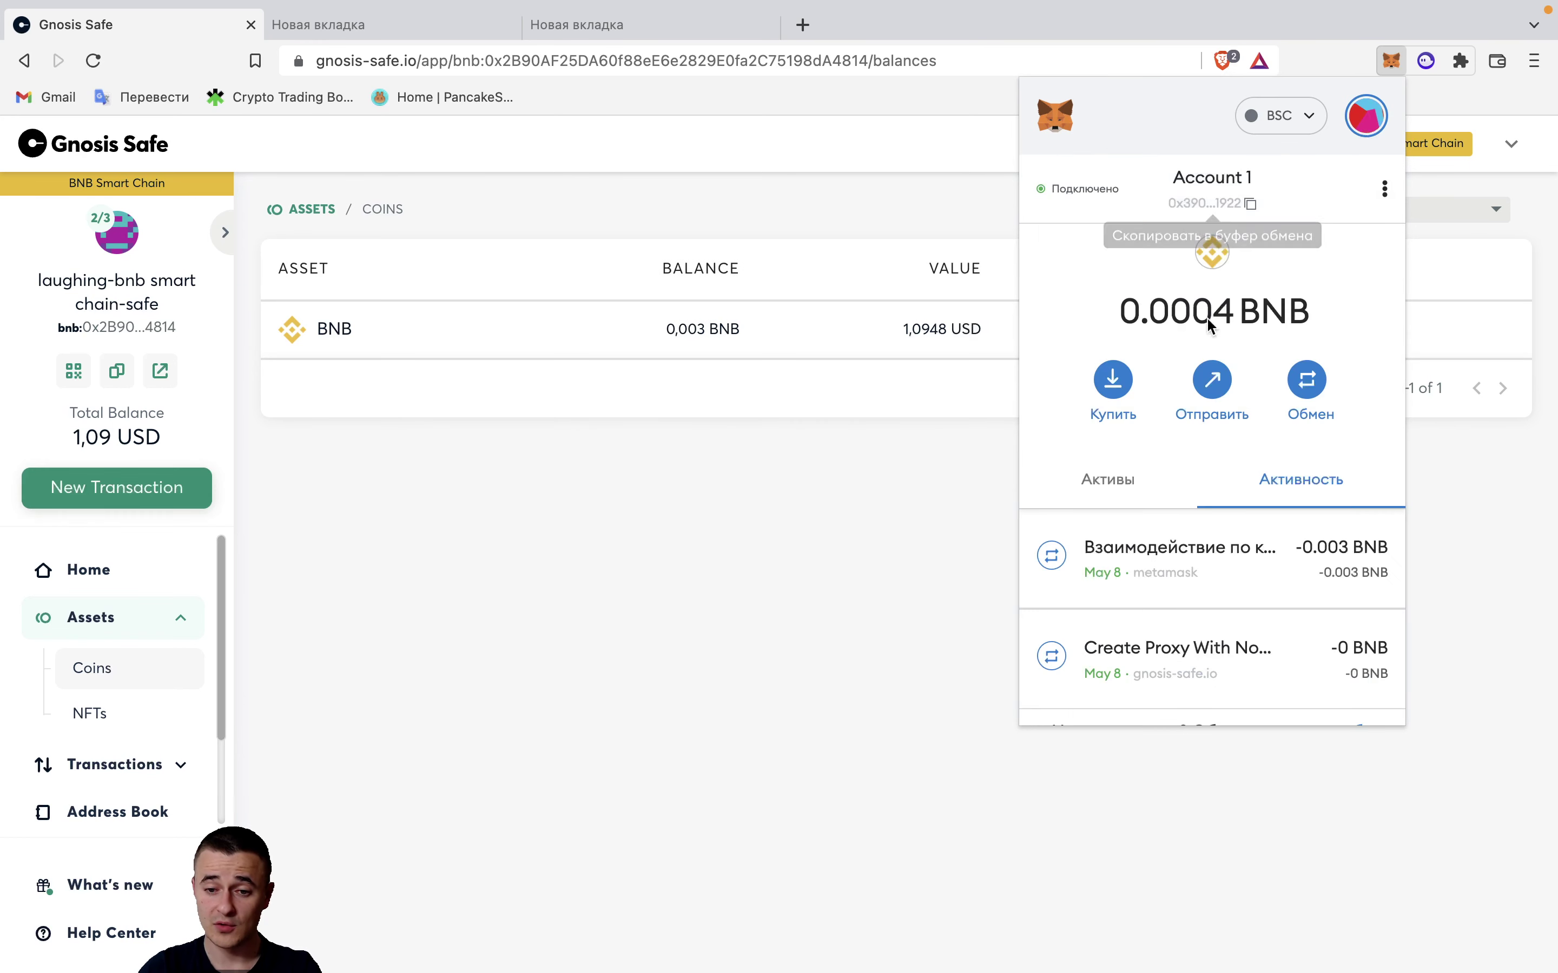
{"action": "left_click", "coordinate": [867, 493]}
- Send the Safe's maximum 0.003 BNB to the copied Счет 4 address and check the review's advanced parameters
{"action": "left_click", "coordinate": [1342, 328]}
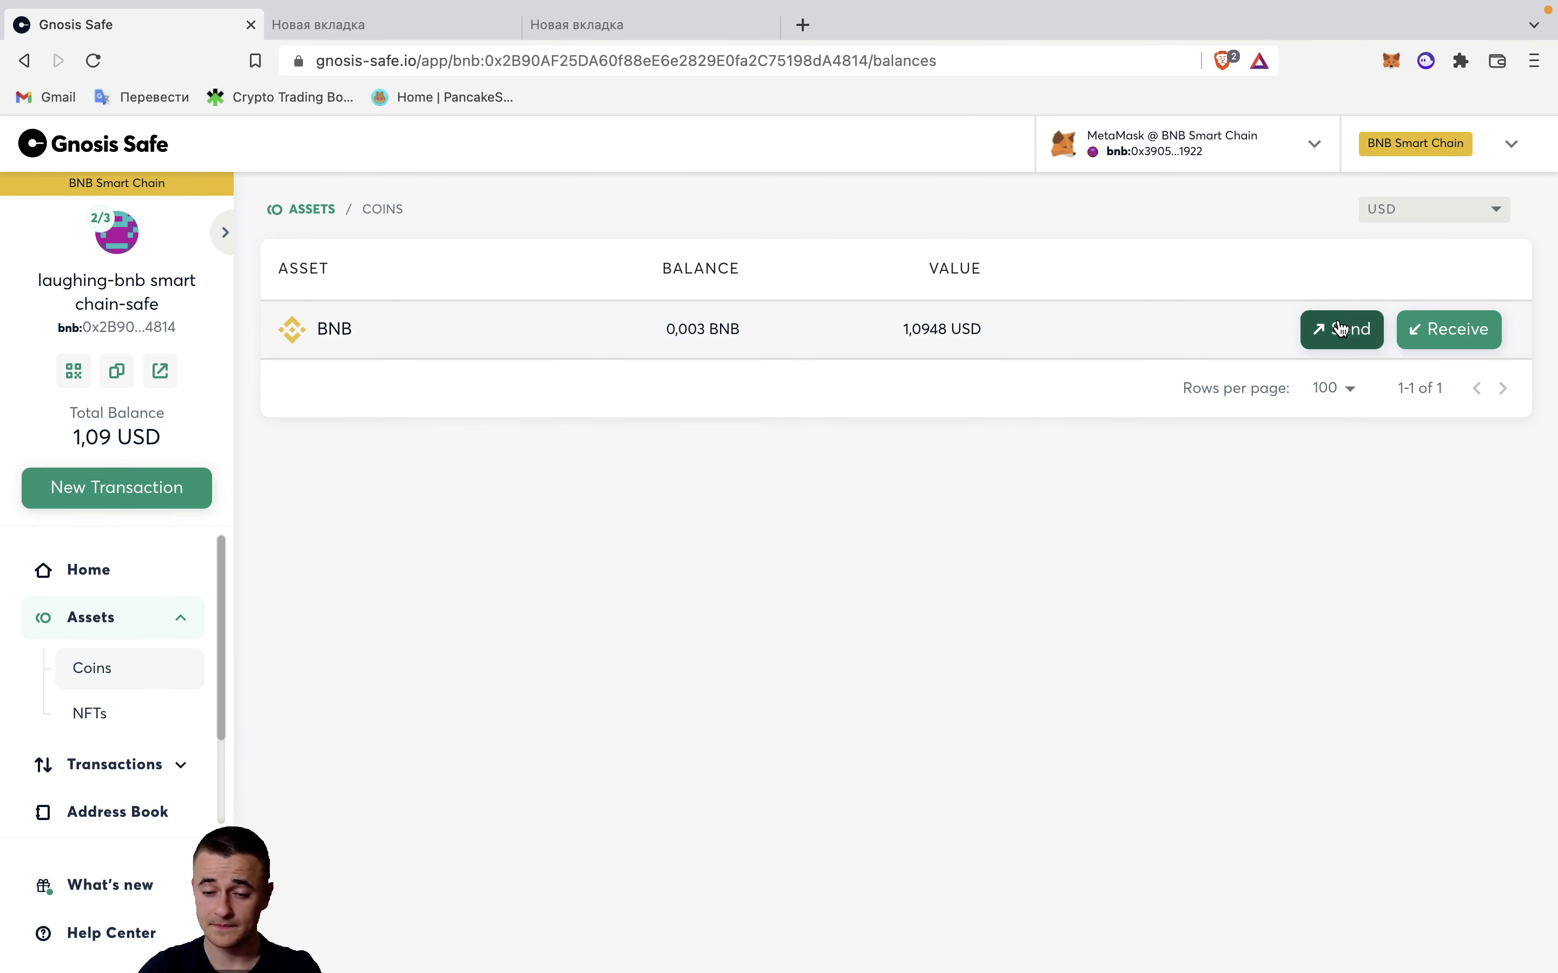
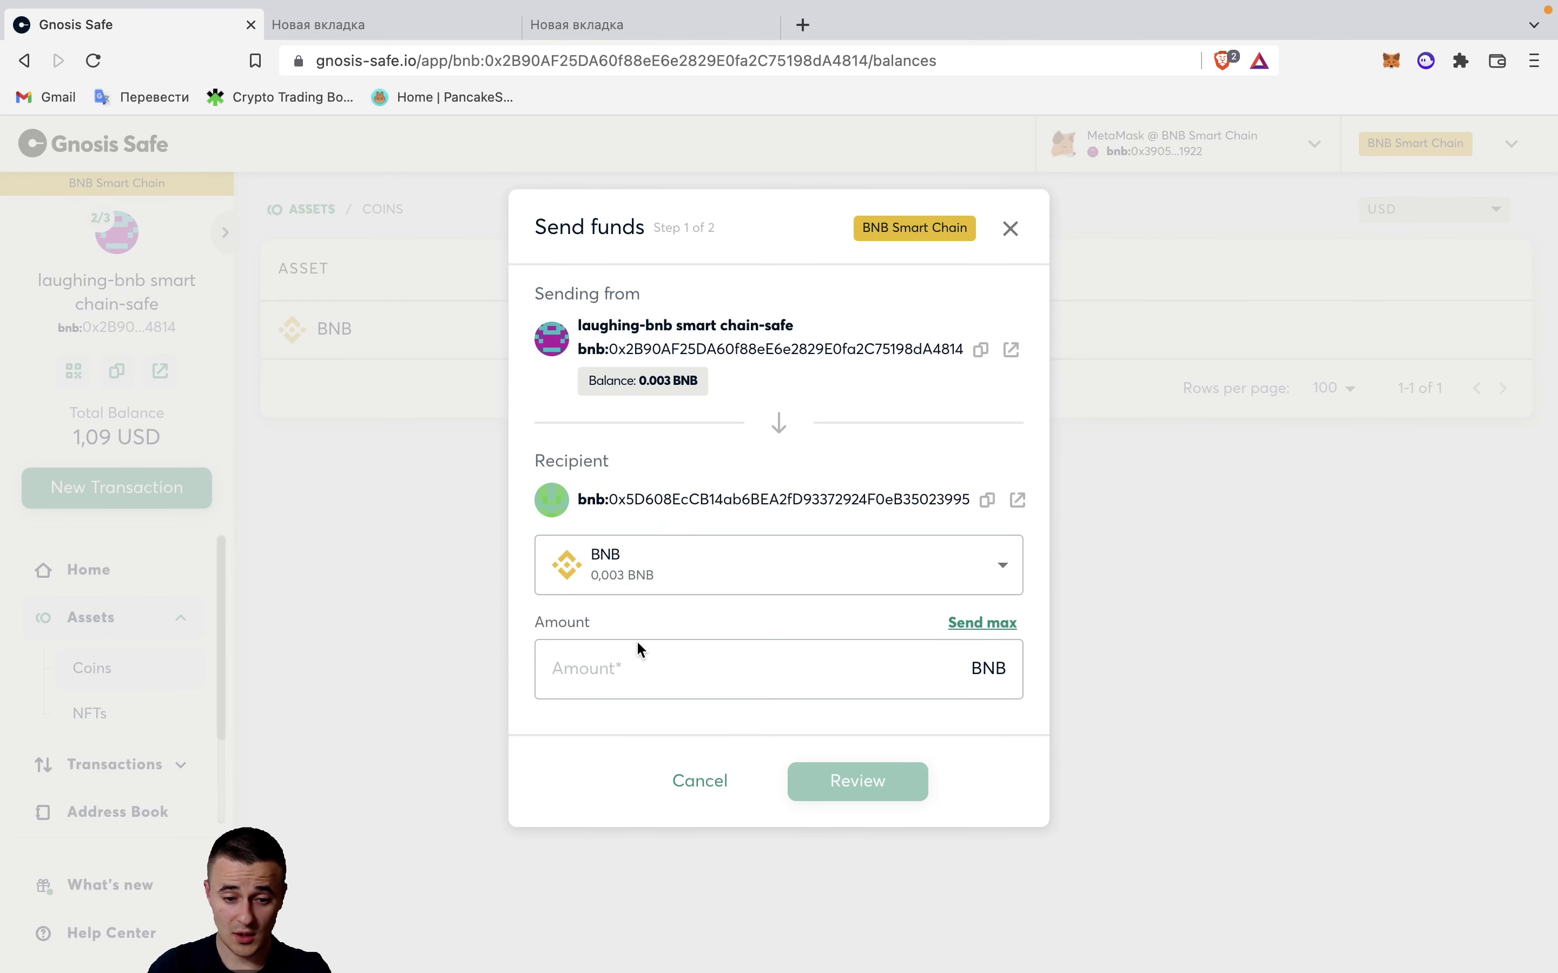
{"action": "left_click", "coordinate": [955, 625]}
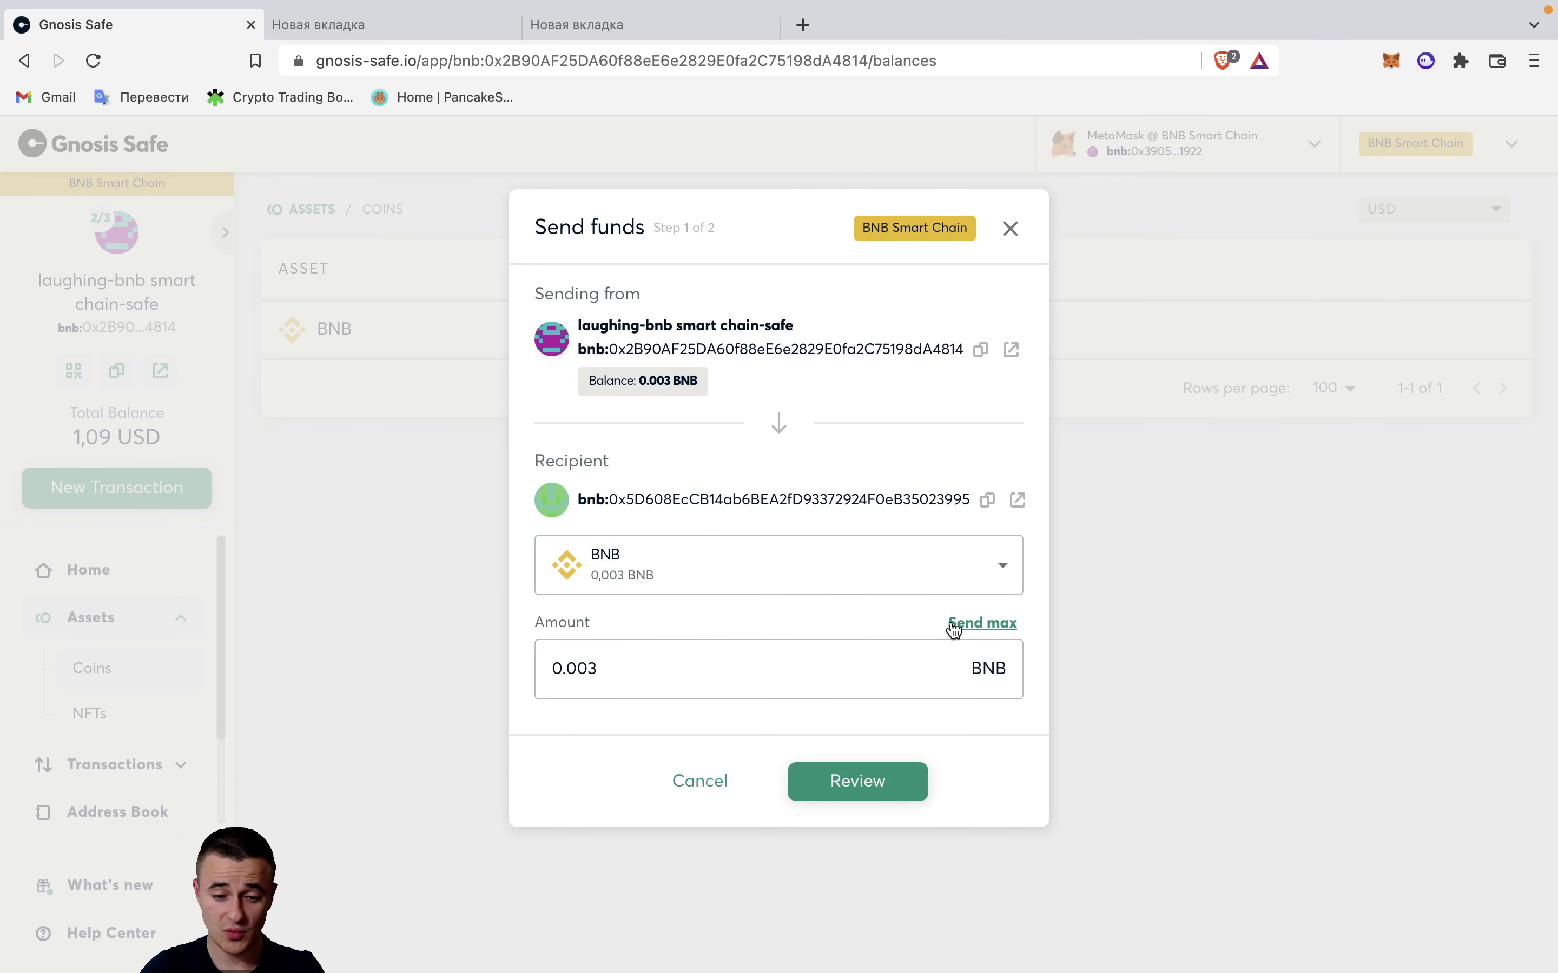
{"action": "left_click", "coordinate": [878, 801]}
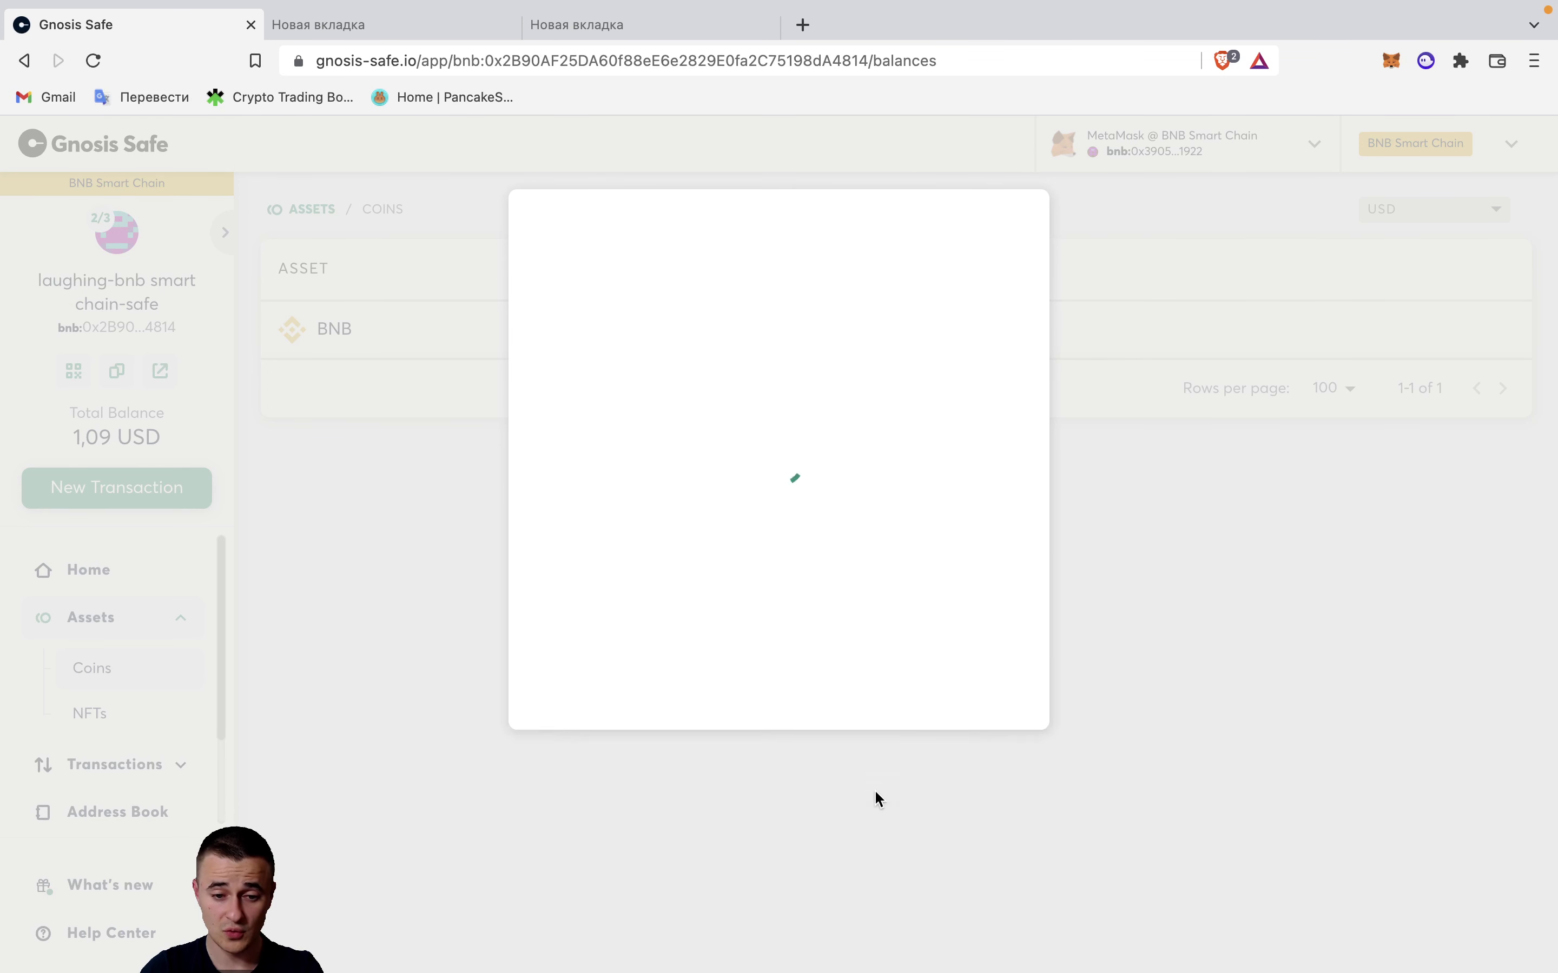
{"action": "left_click", "coordinate": [768, 682]}
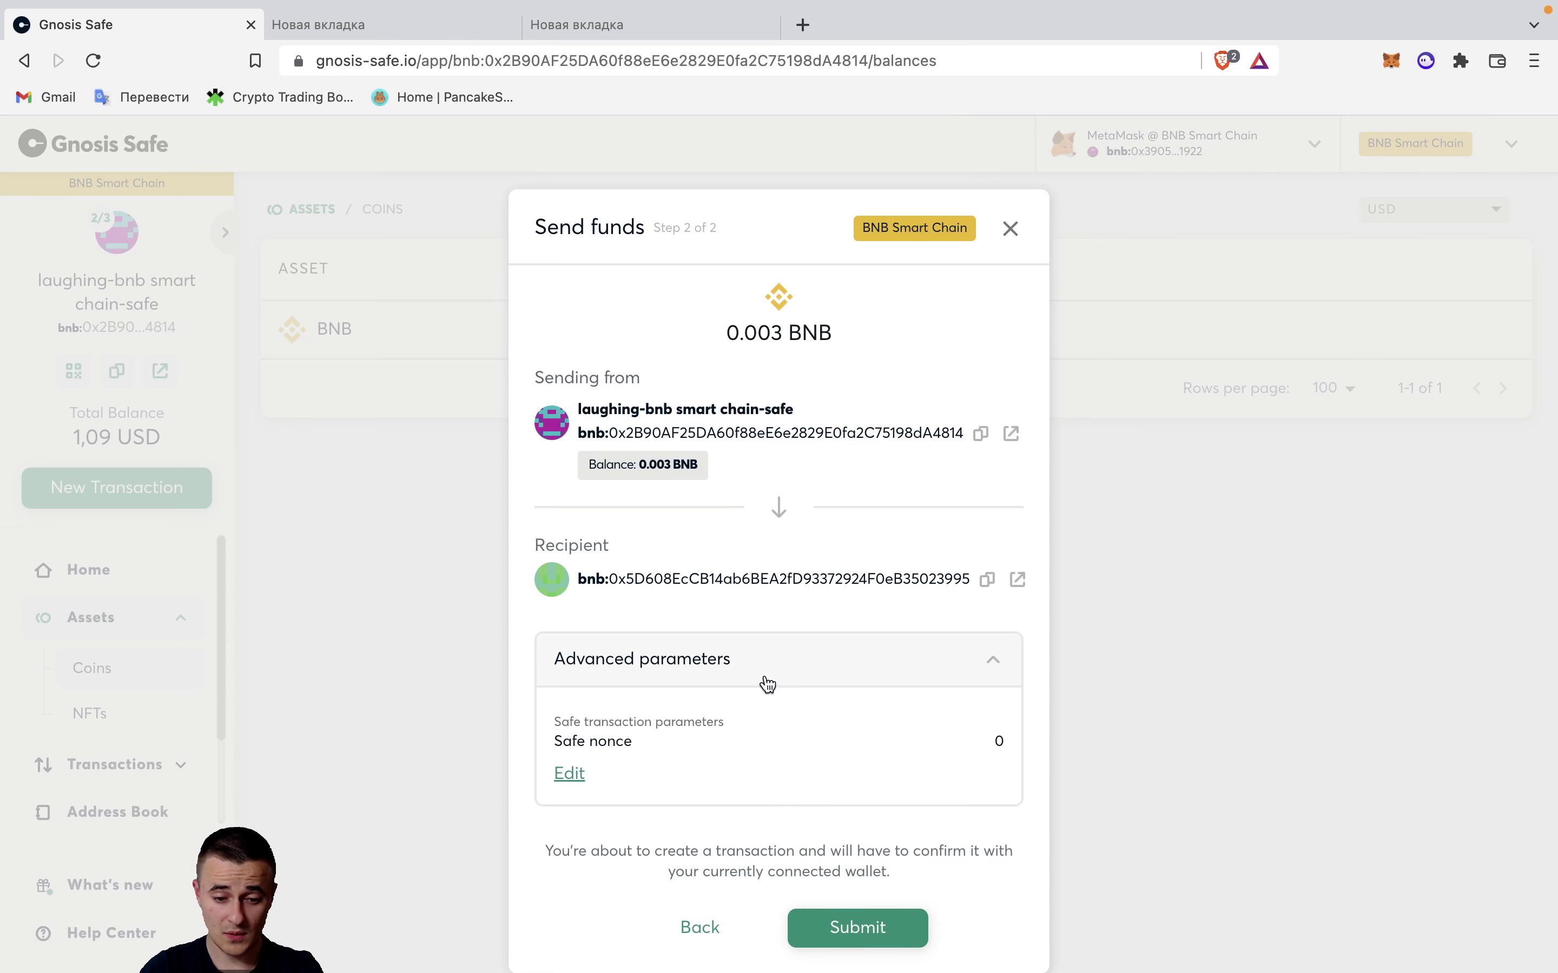
{"action": "left_click", "coordinate": [766, 681]}
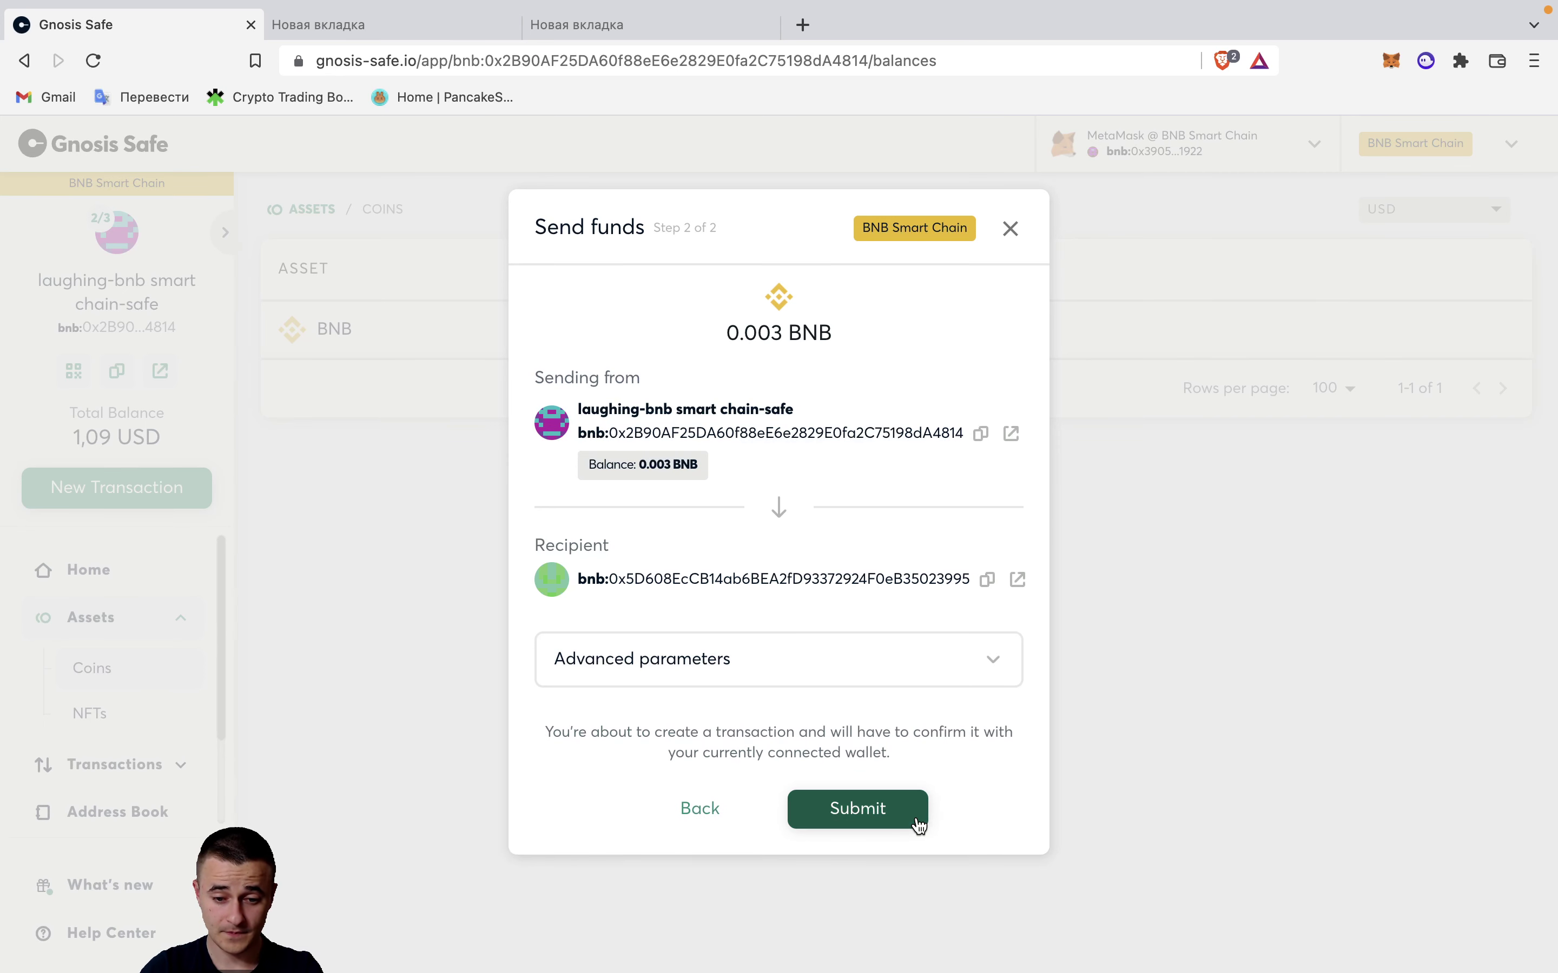
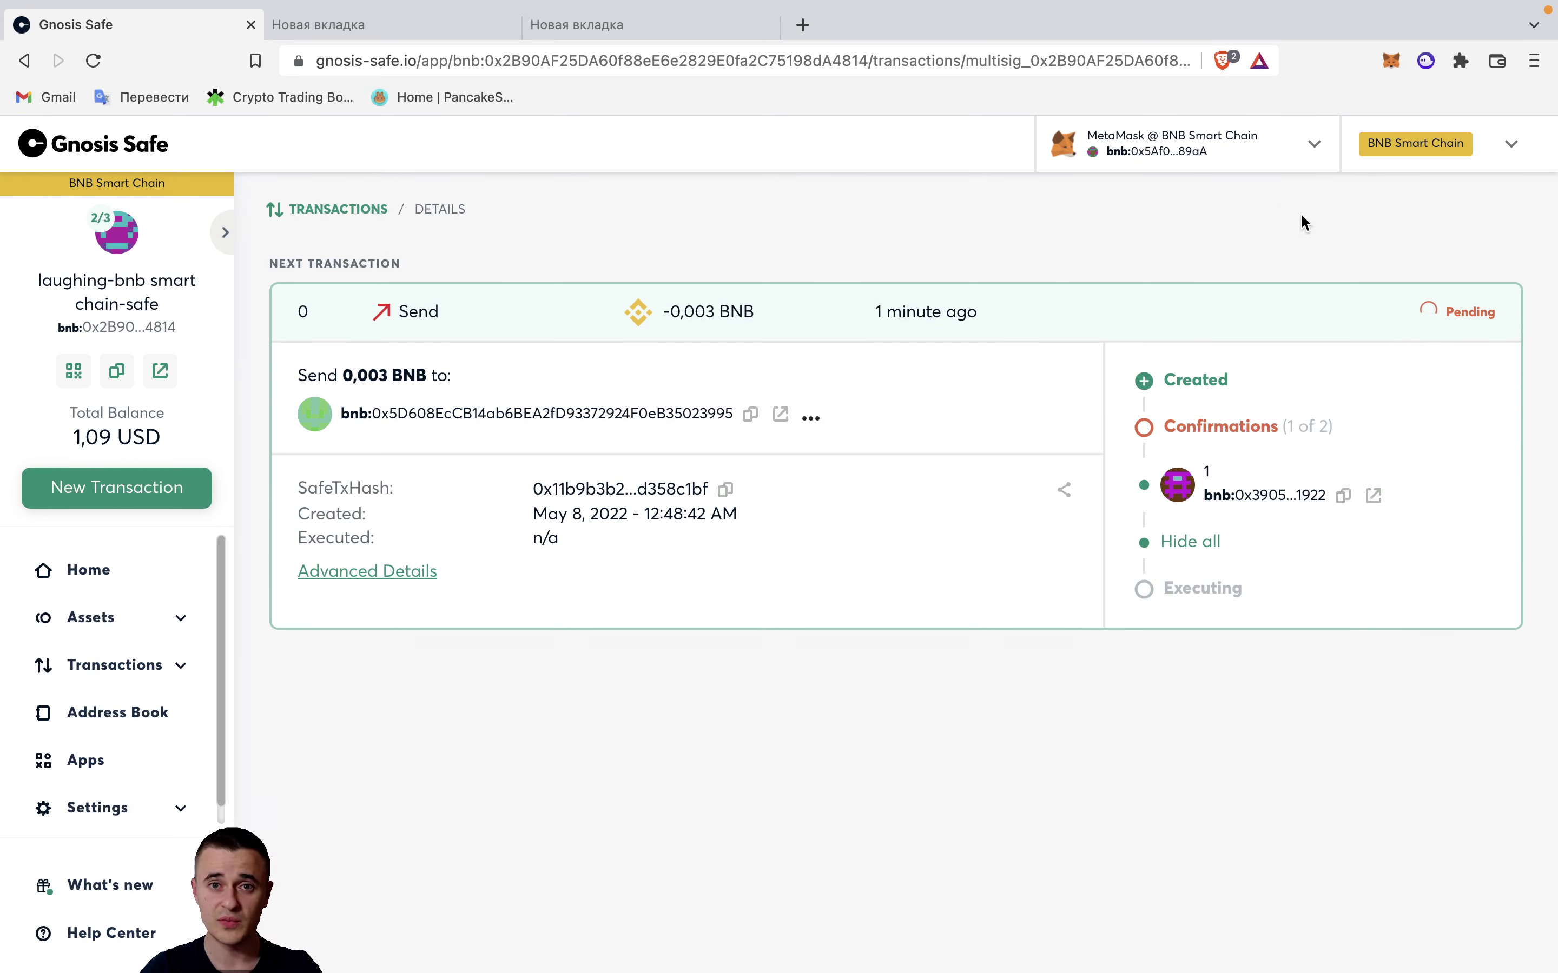
- Check the MetaMask wallet balance after the 0.003 BNB send executes
{"action": "left_click", "coordinate": [1391, 60]}
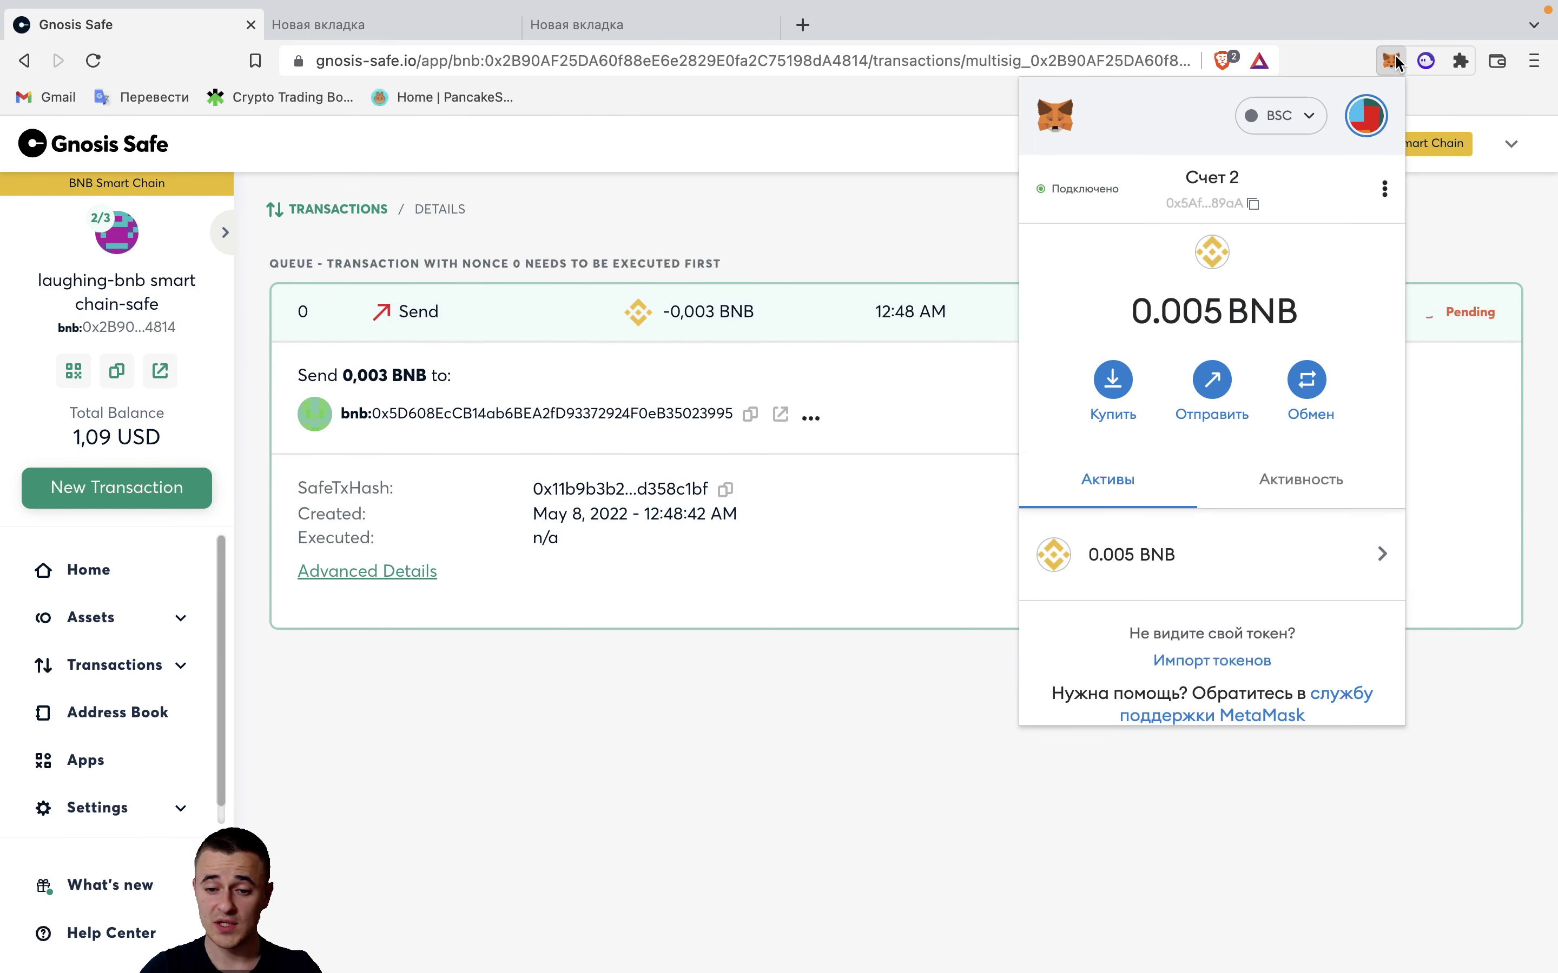
{"action": "left_click", "coordinate": [1436, 264]}
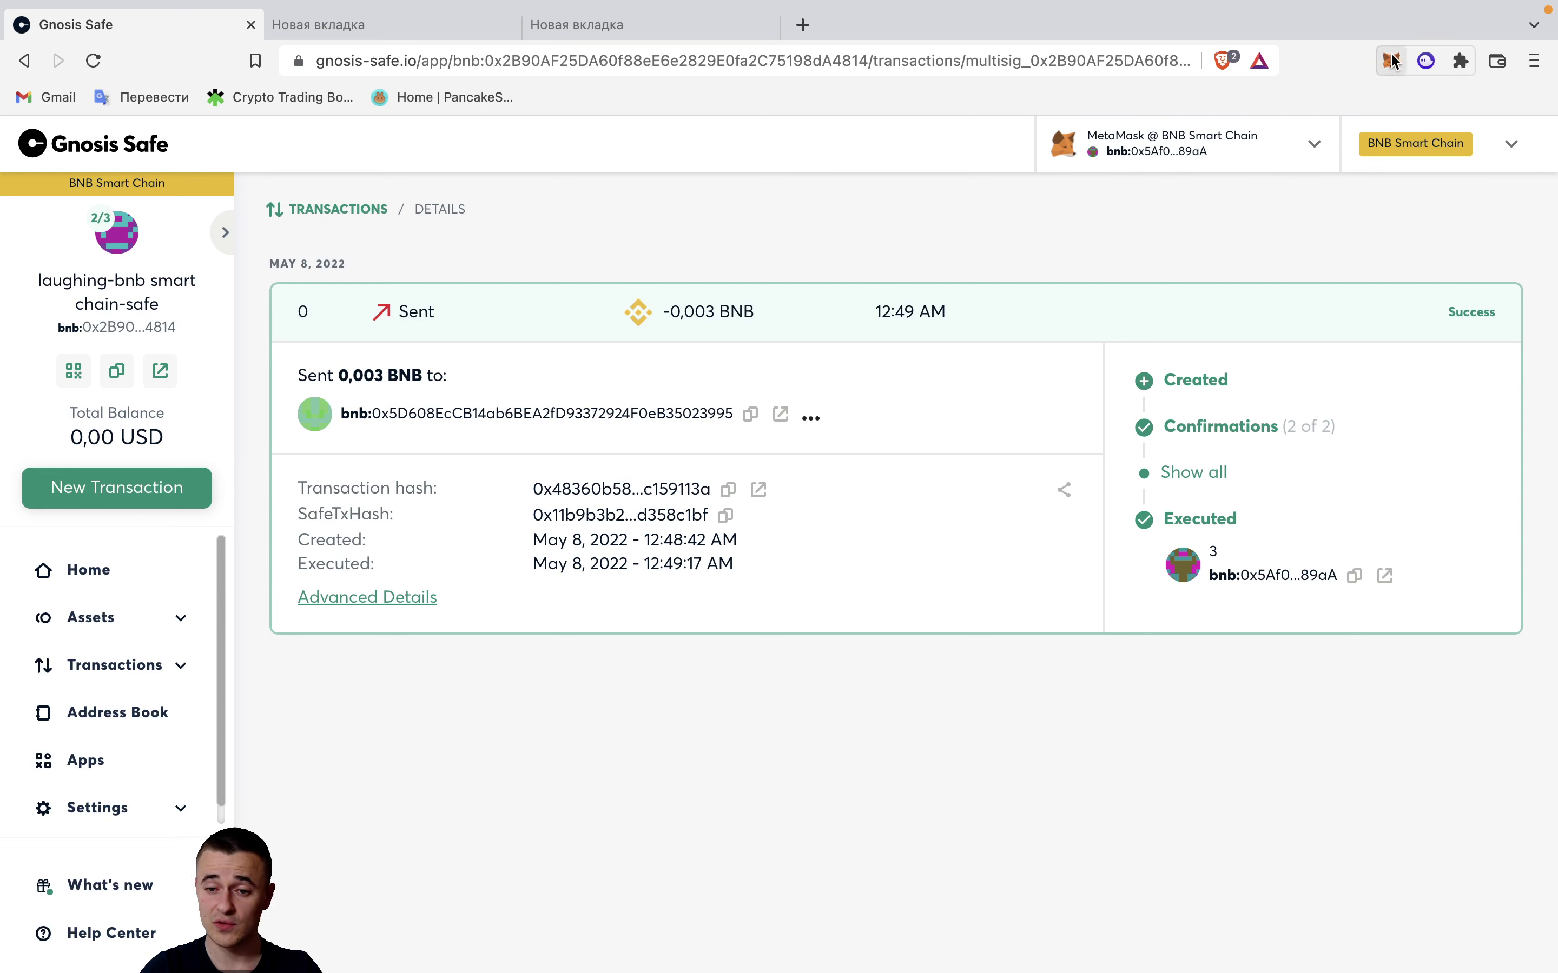
{"action": "left_click", "coordinate": [1390, 61]}
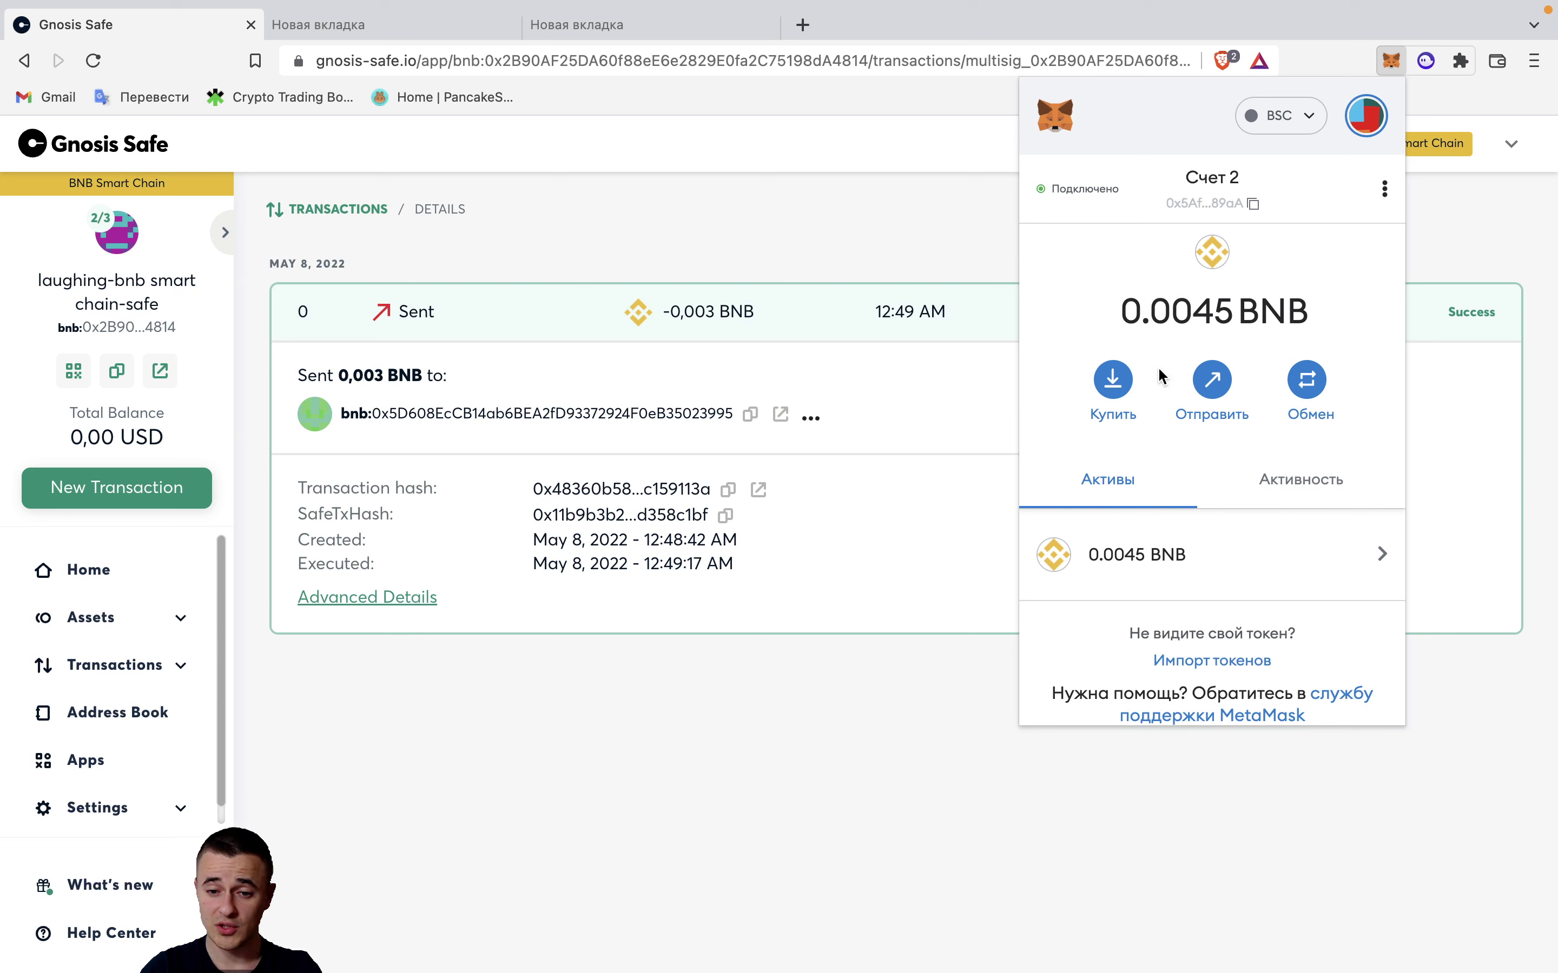
- Review the MetaMask account list, then return to the Safe's home dashboard
{"action": "left_click", "coordinate": [1373, 116]}
{"action": "scroll", "coordinate": [1210, 386], "scroll_direction": "down", "scroll_amount": 1}
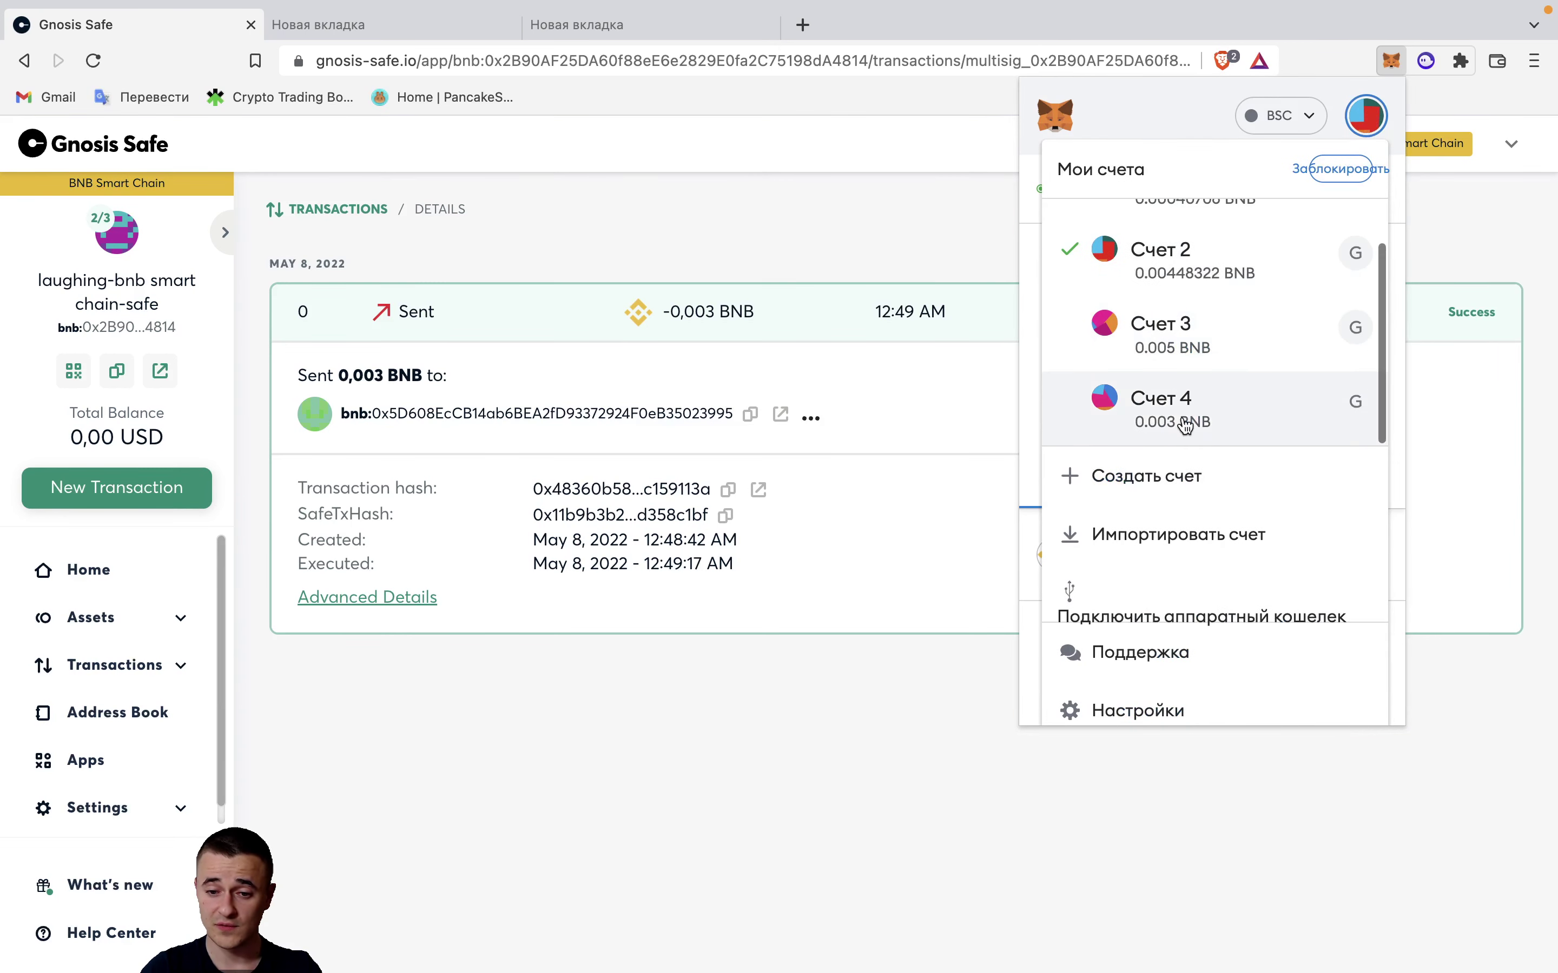
{"action": "scroll", "coordinate": [1159, 422], "scroll_direction": "up", "scroll_amount": 1}
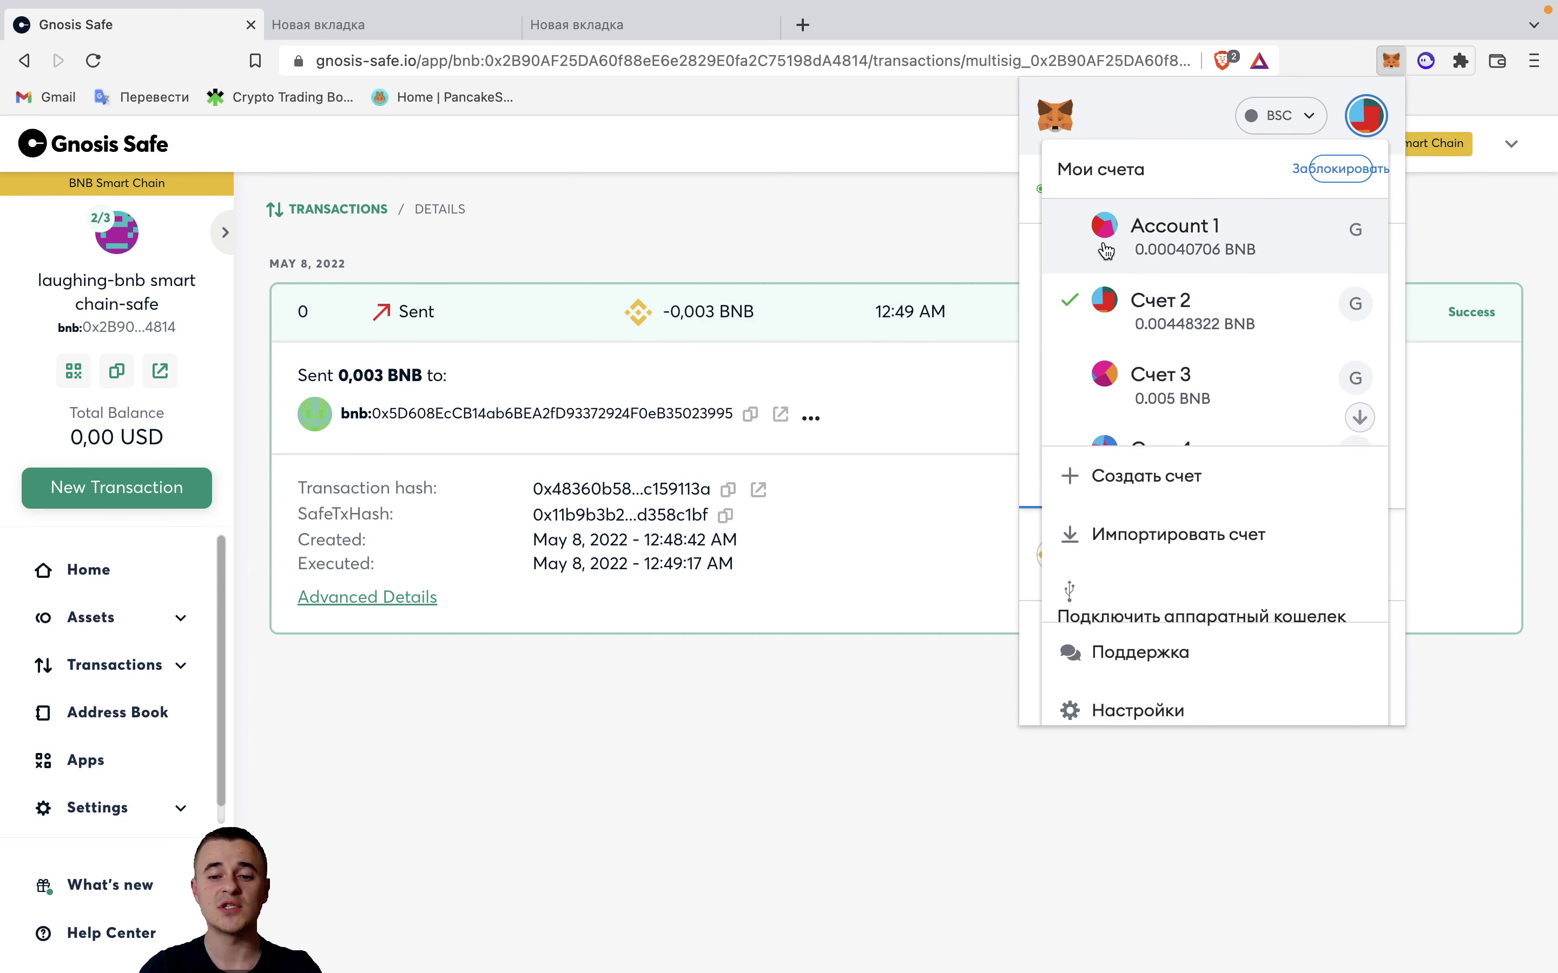
{"action": "scroll", "coordinate": [1131, 320], "scroll_direction": "down", "scroll_amount": 2}
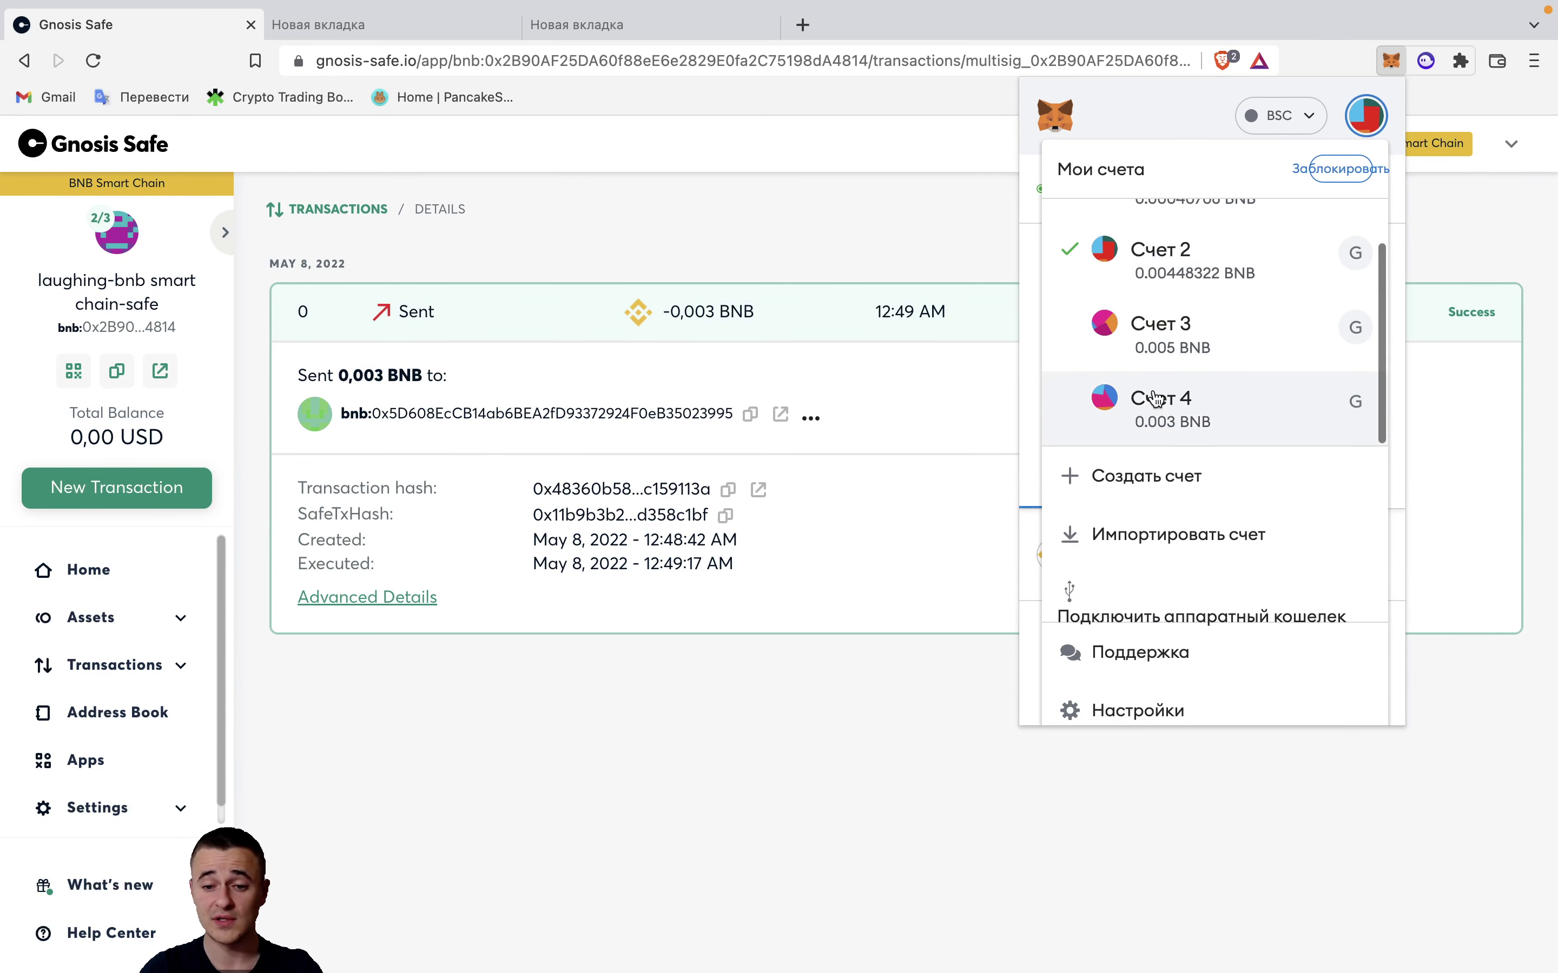
{"action": "left_click", "coordinate": [851, 638]}
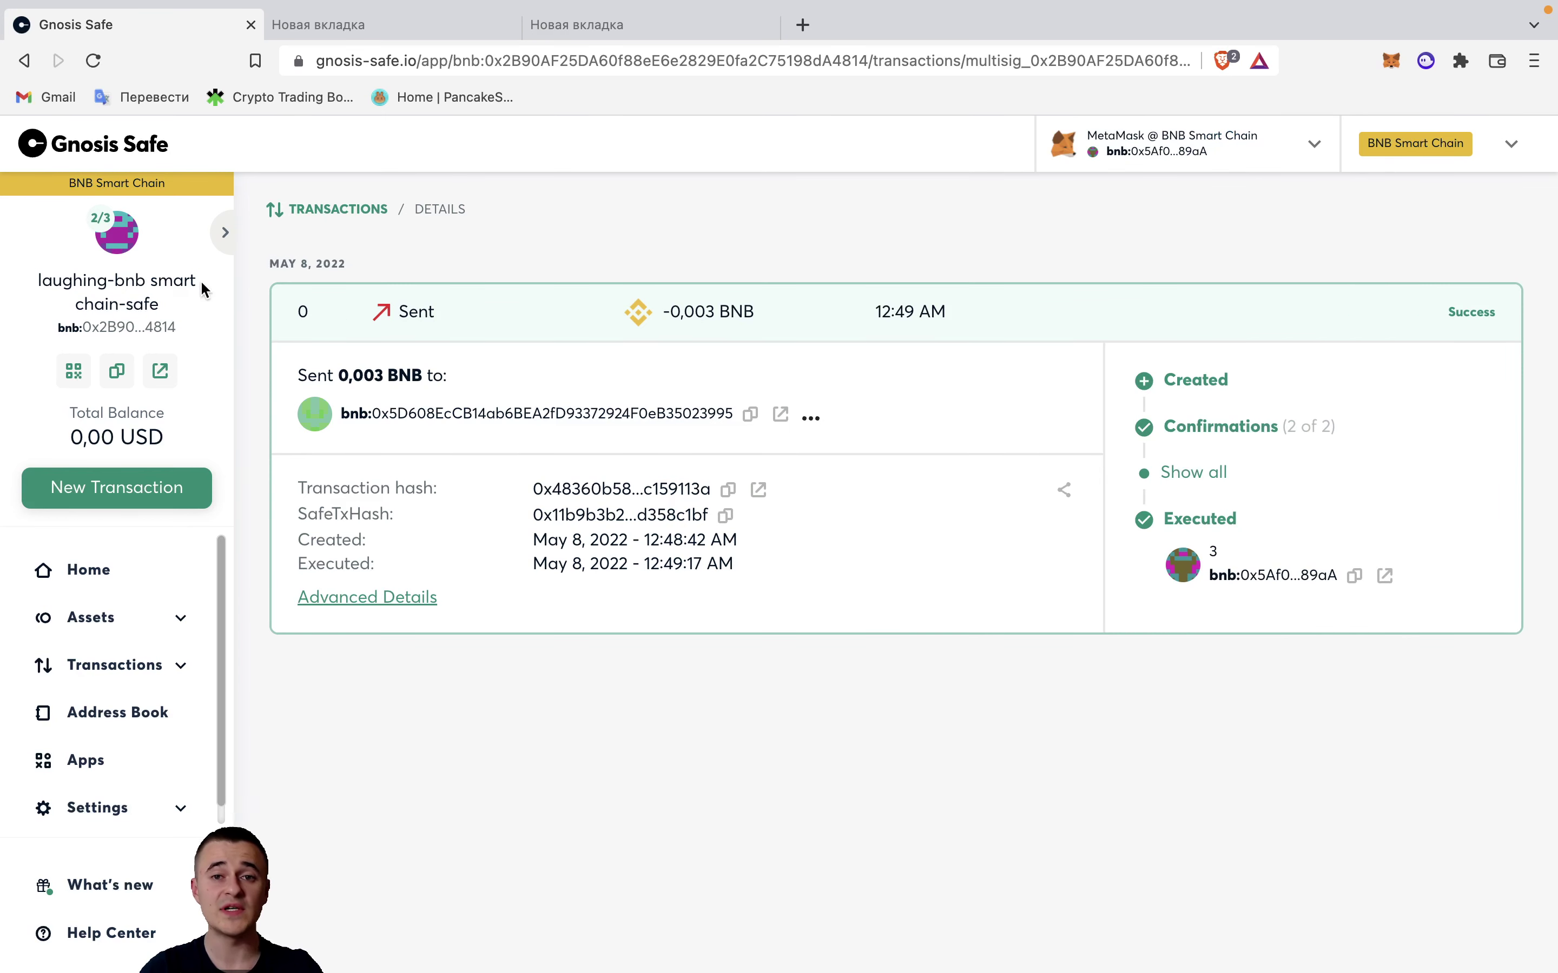
{"action": "left_click", "coordinate": [92, 570]}
- Launch the WalletConnect app from the dashboard, accepting the third-party apps disclaimer
{"action": "scroll", "coordinate": [636, 467], "scroll_direction": "down", "scroll_amount": 4}
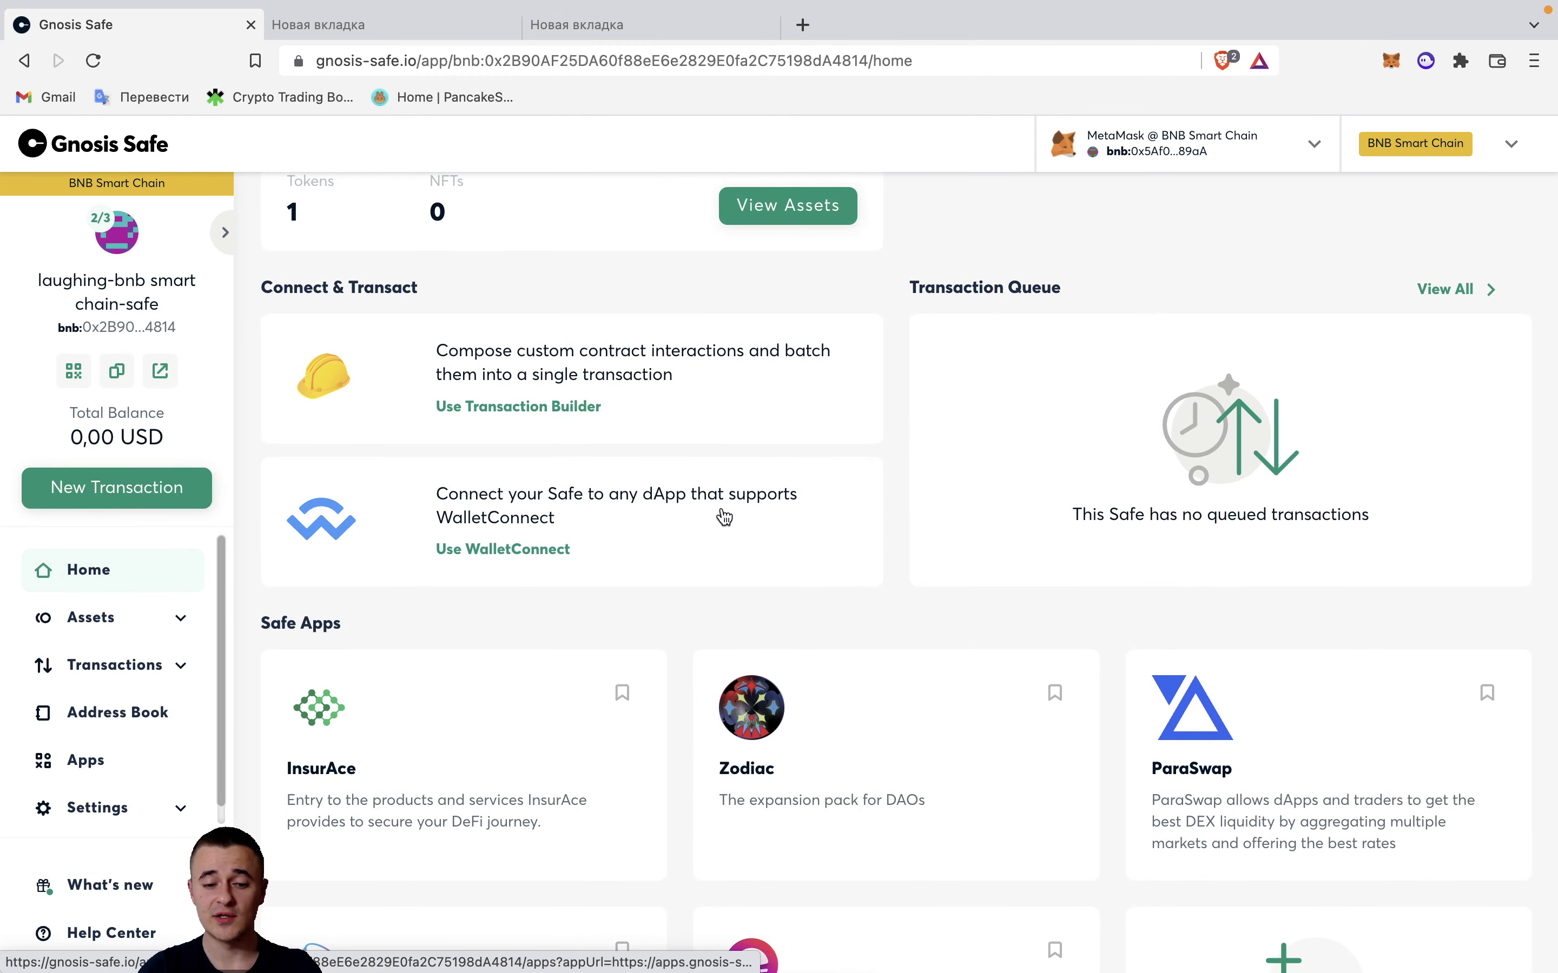
{"action": "left_click", "coordinate": [495, 550]}
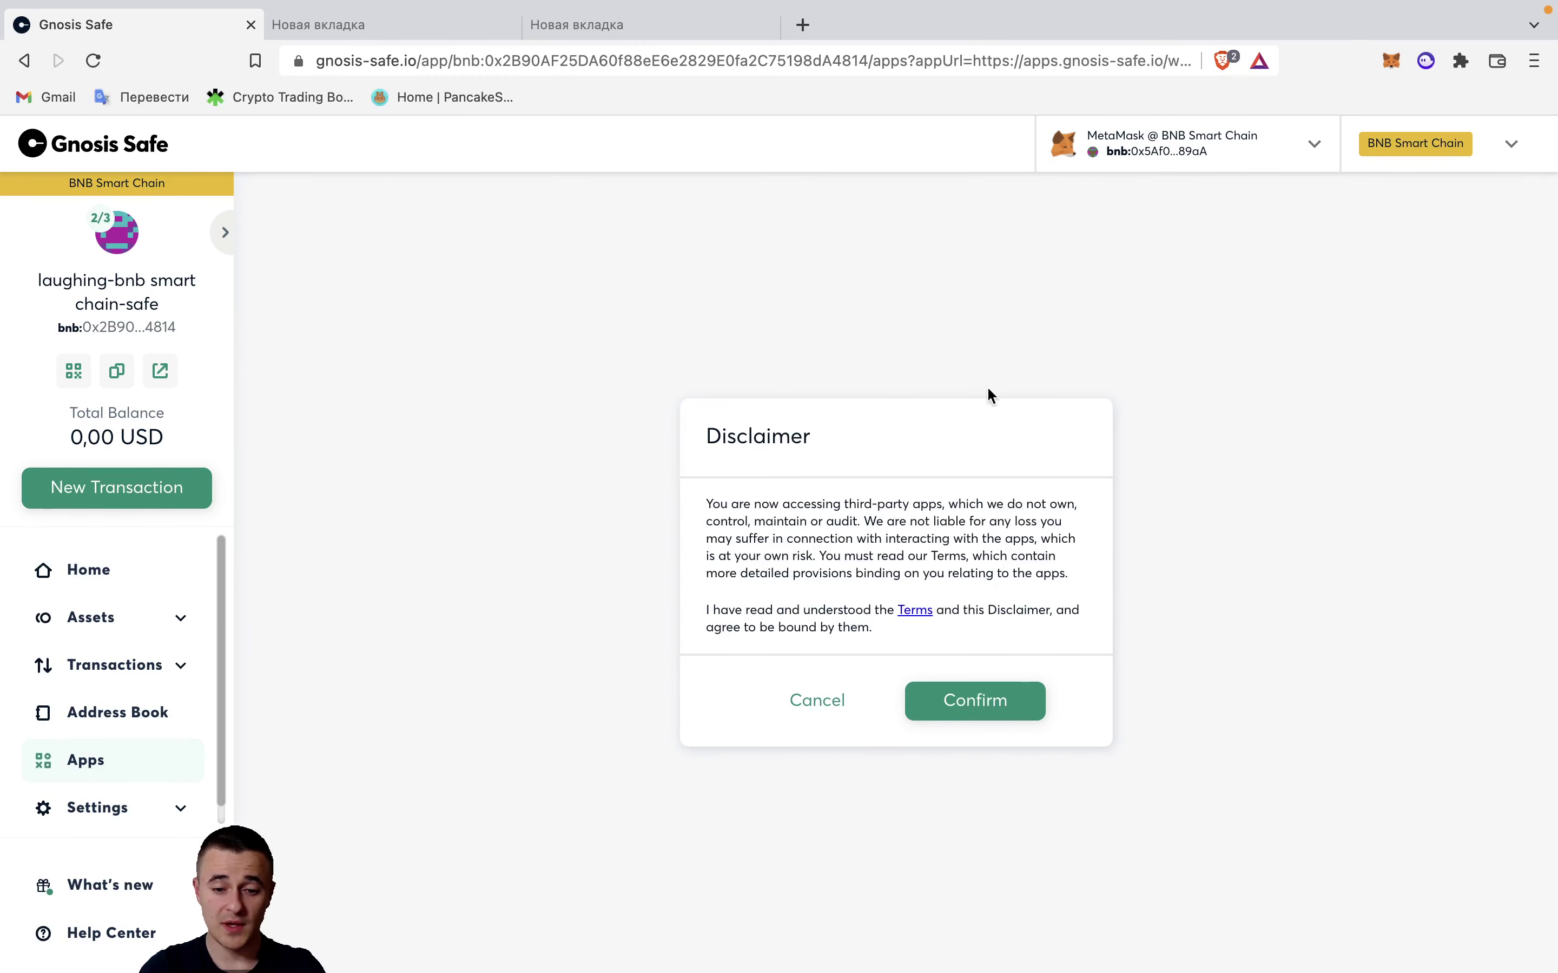
{"action": "left_click", "coordinate": [966, 699]}
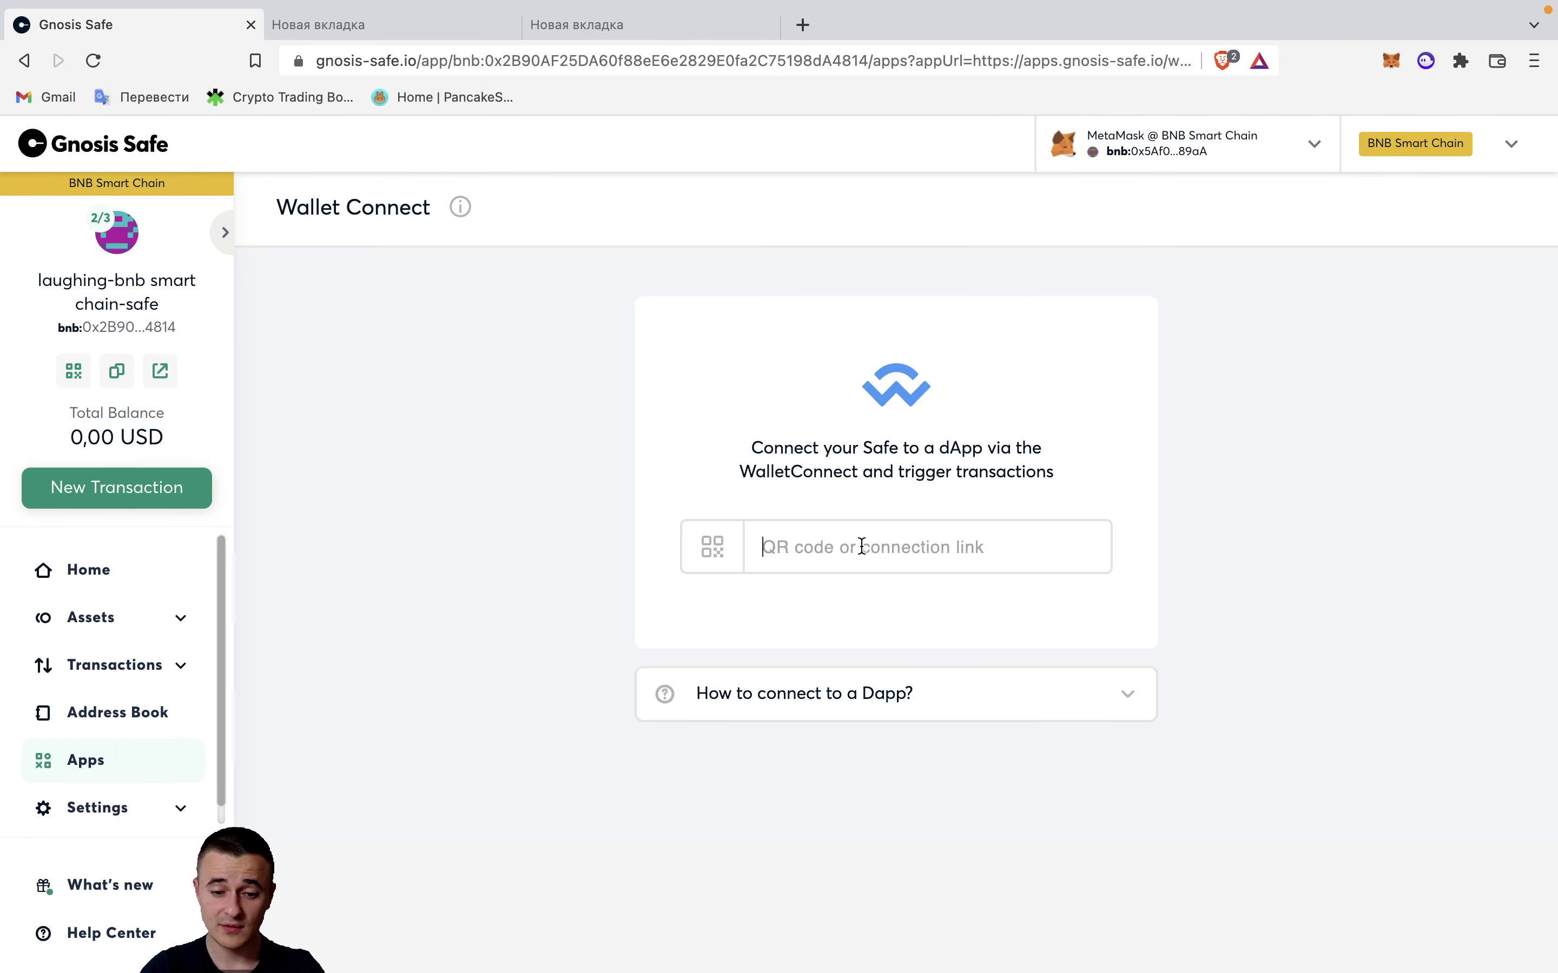
- Expand 'How to connect to a Dapp?' to read the five connection steps, then go Home
{"action": "left_click", "coordinate": [852, 694]}
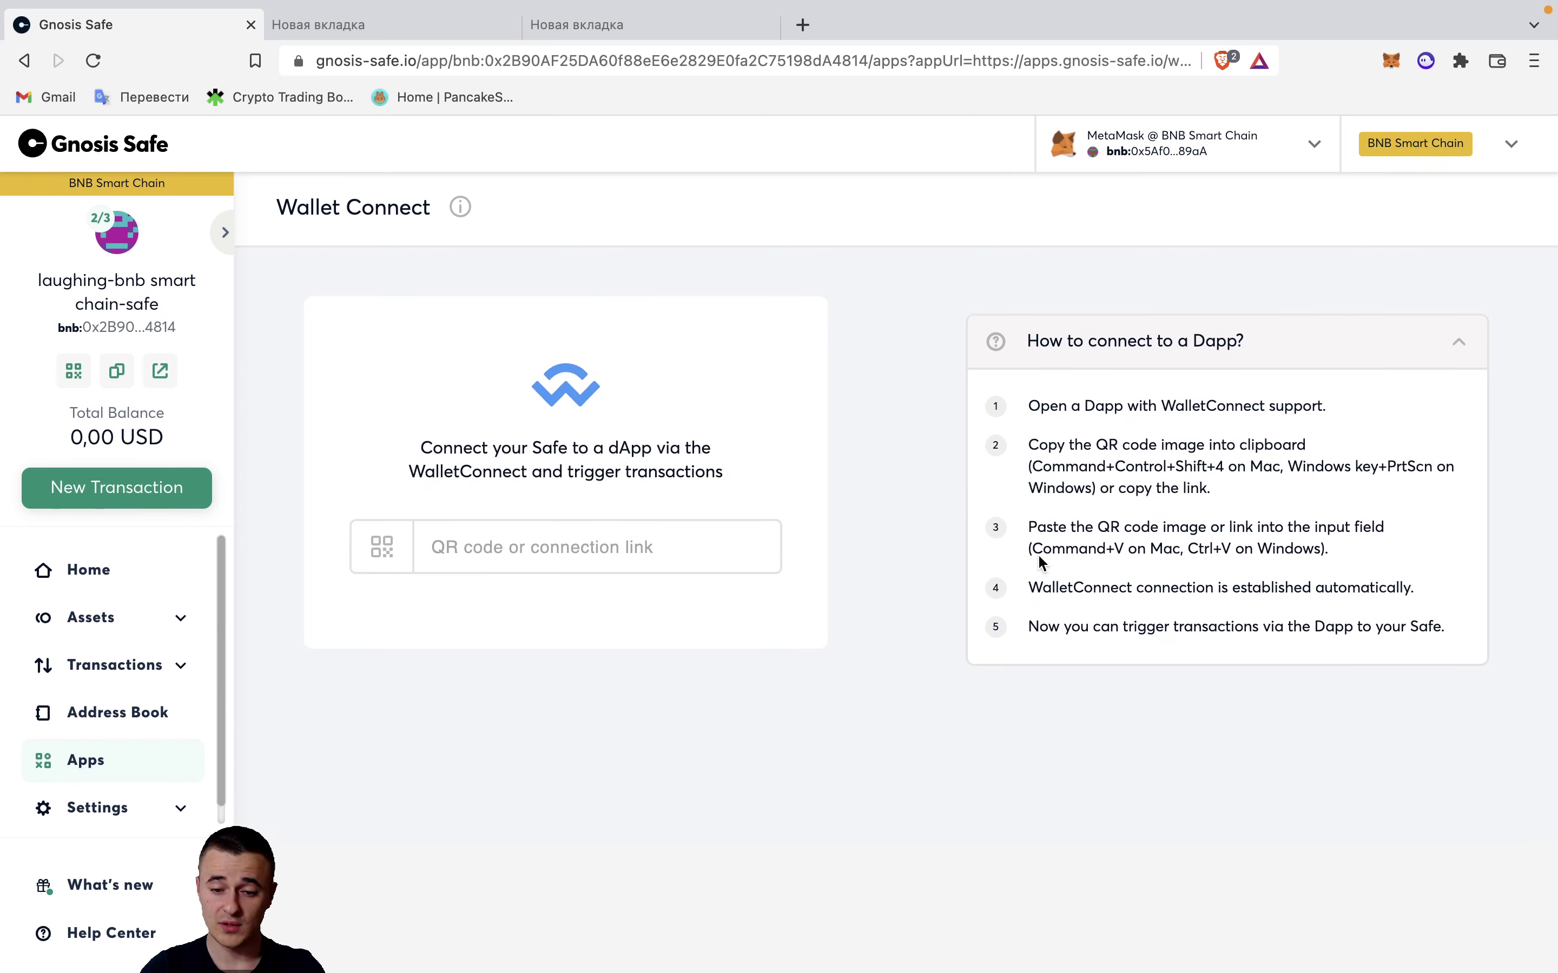
{"action": "left_click_drag", "start_coordinate": [1286, 337], "coordinate": [1477, 652]}
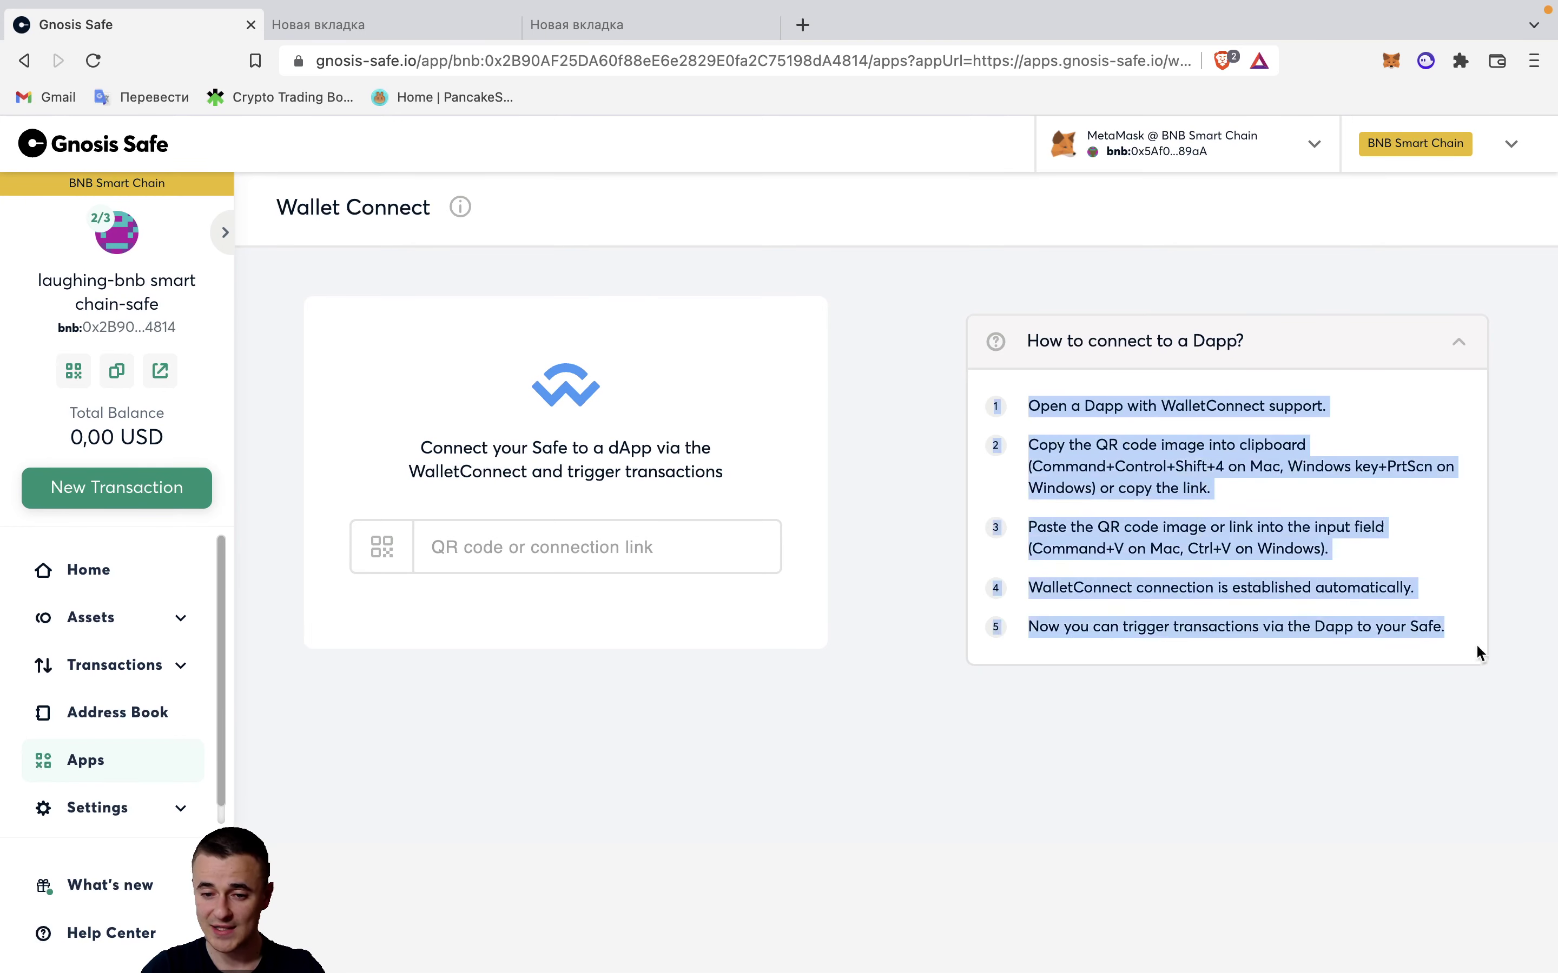
{"action": "left_click", "coordinate": [1372, 755]}
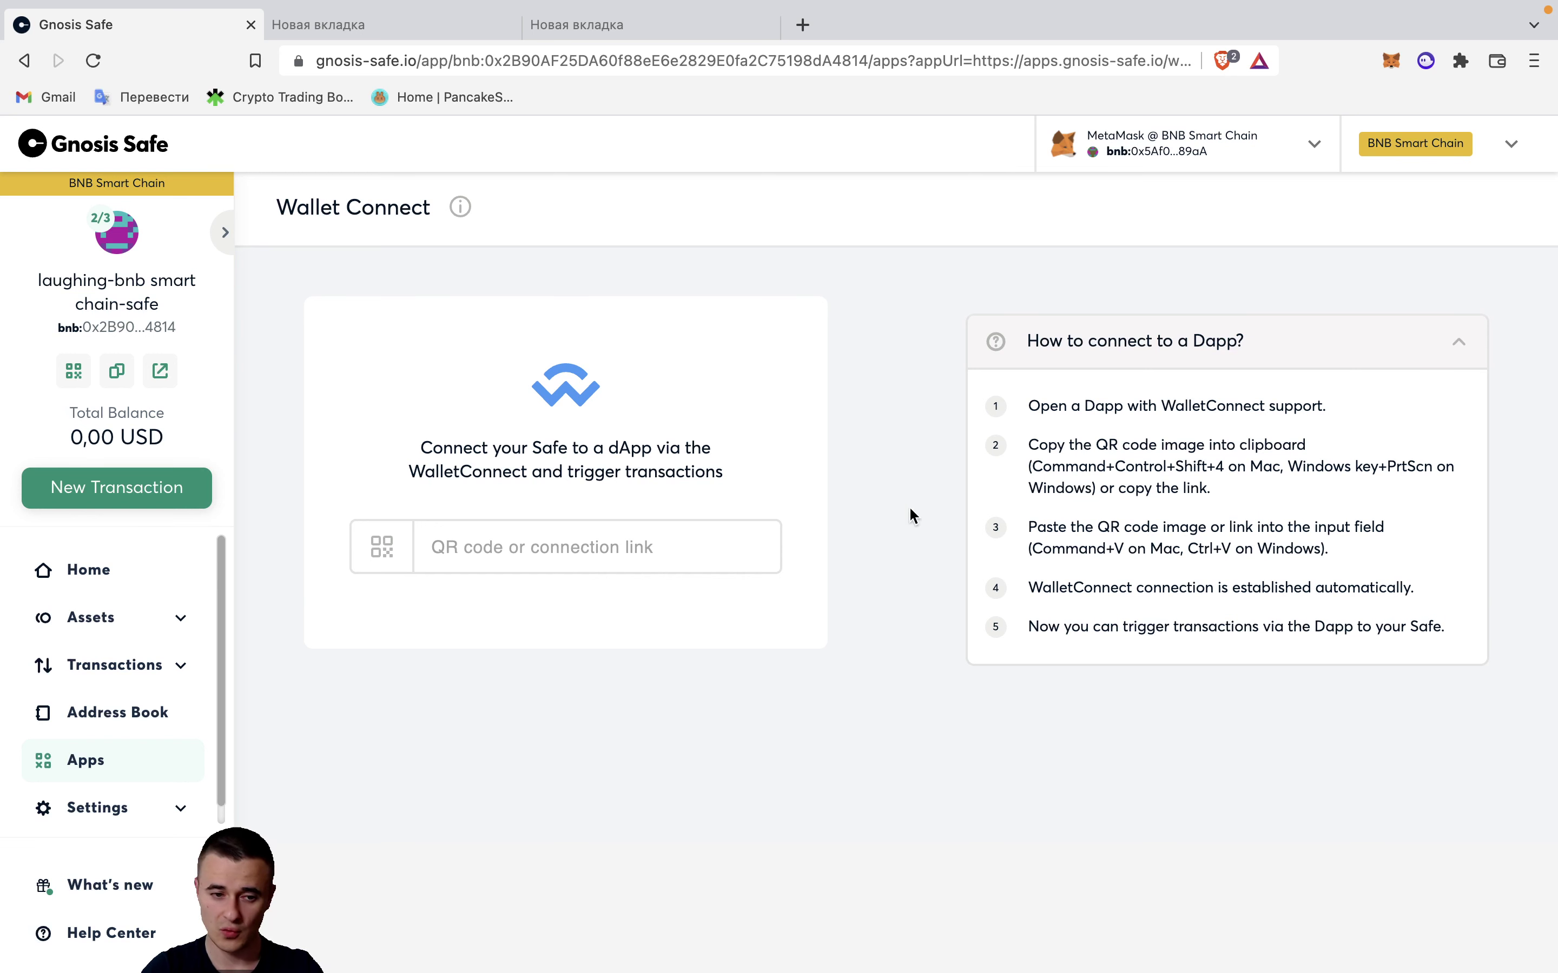
{"action": "left_click", "coordinate": [91, 575]}
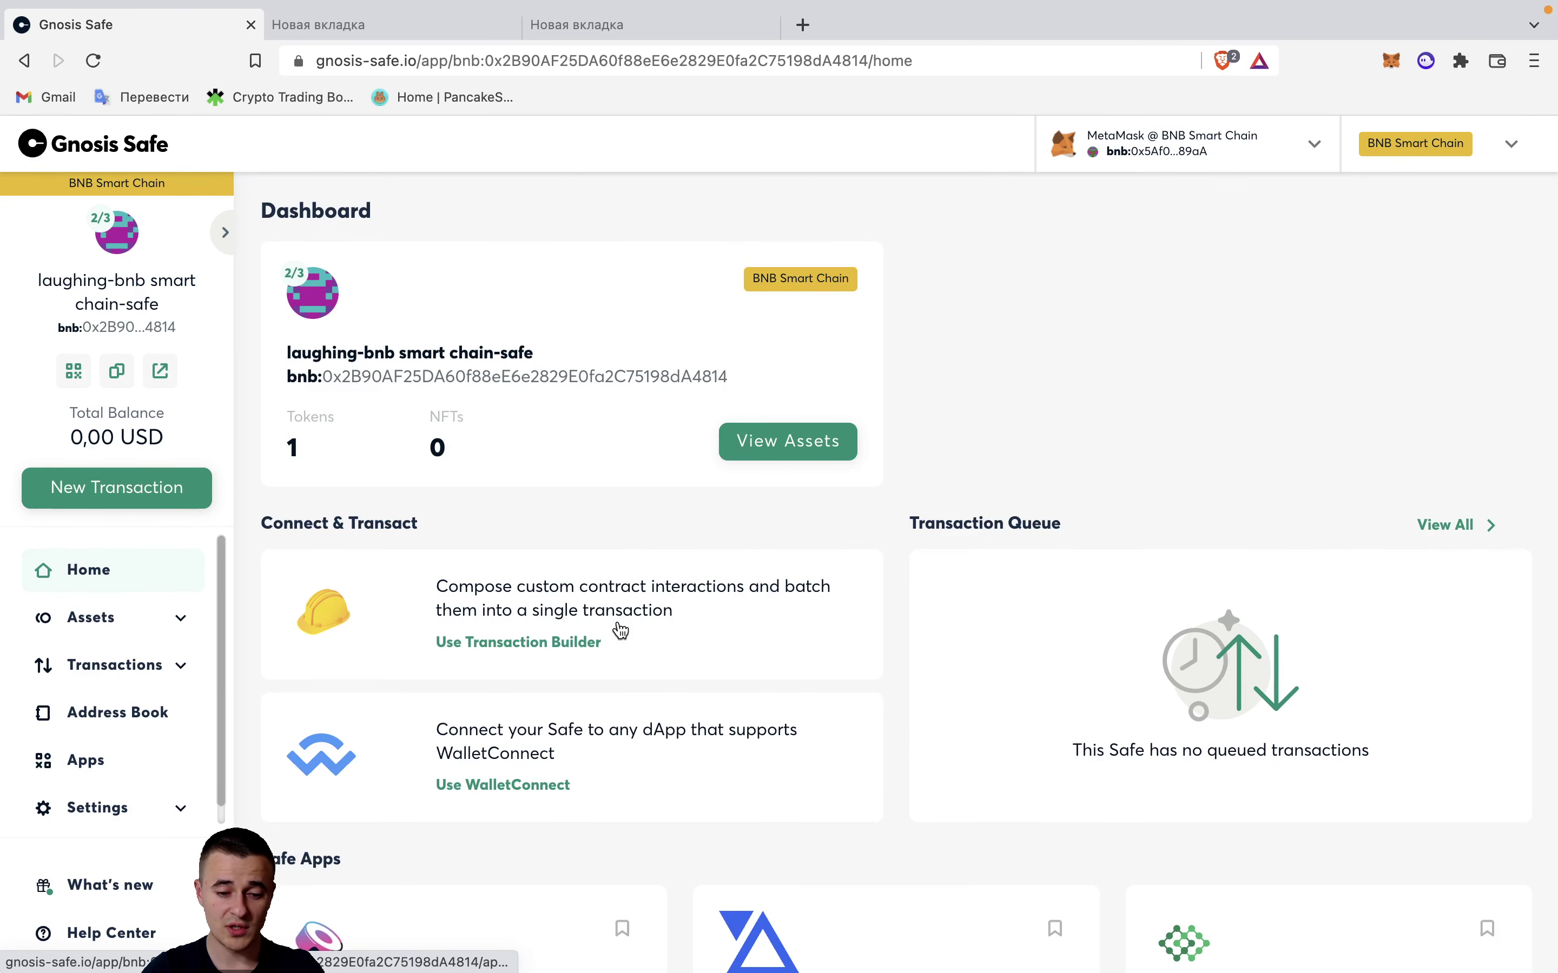
- Open the Transaction Builder, click into its Enter ABI field, then go back Home
{"action": "left_click", "coordinate": [752, 622]}
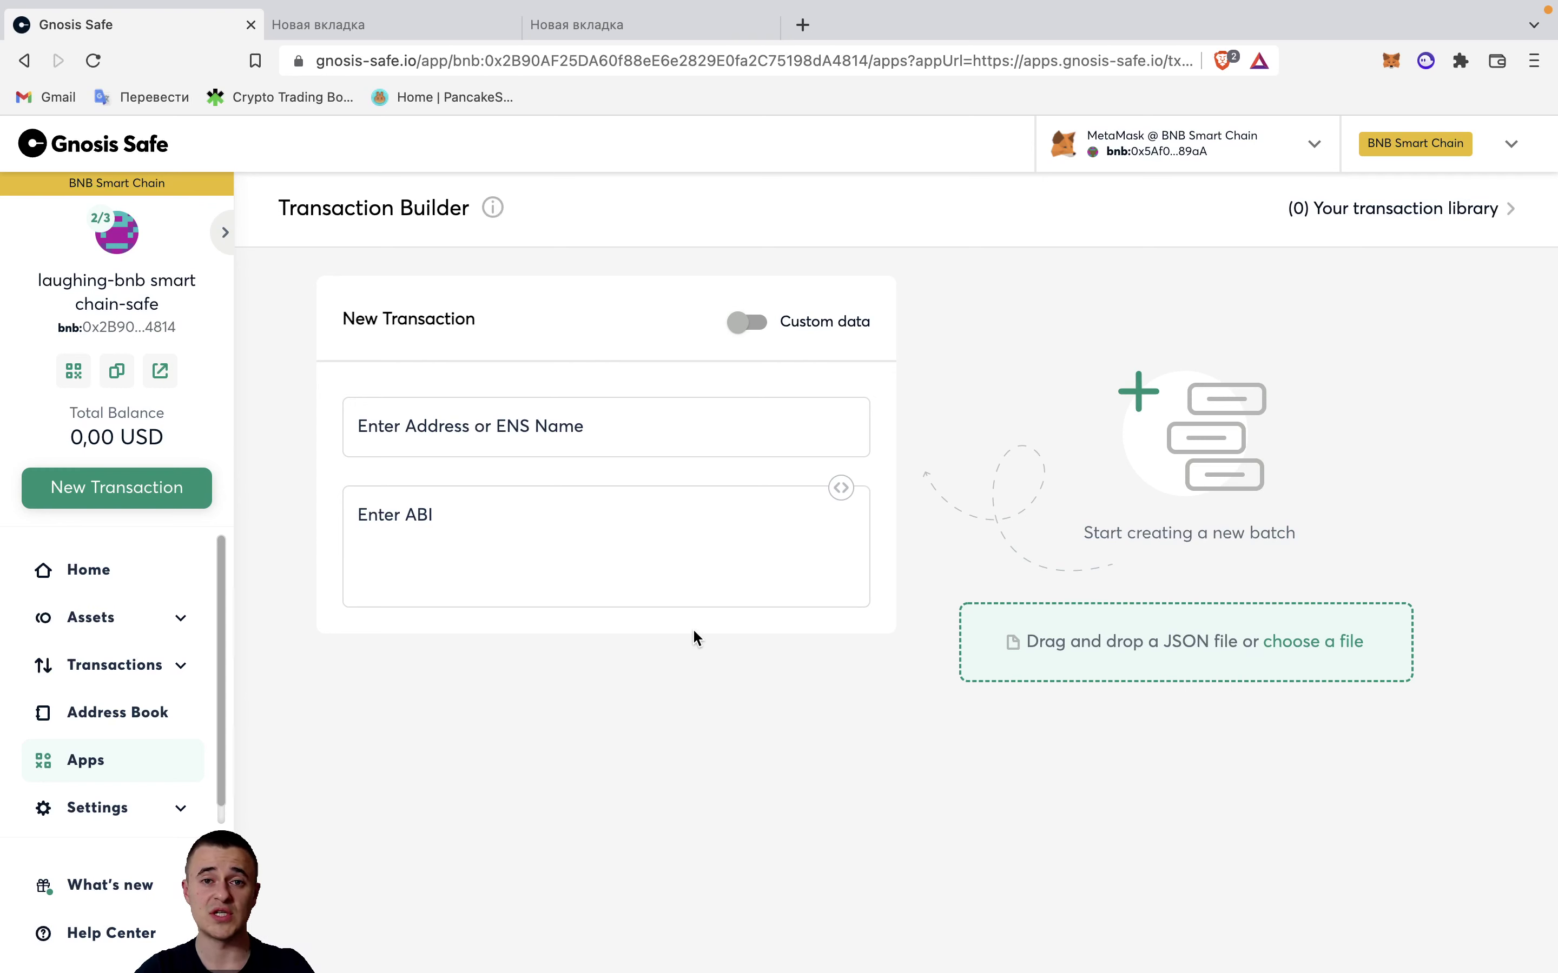
{"action": "left_click", "coordinate": [505, 500]}
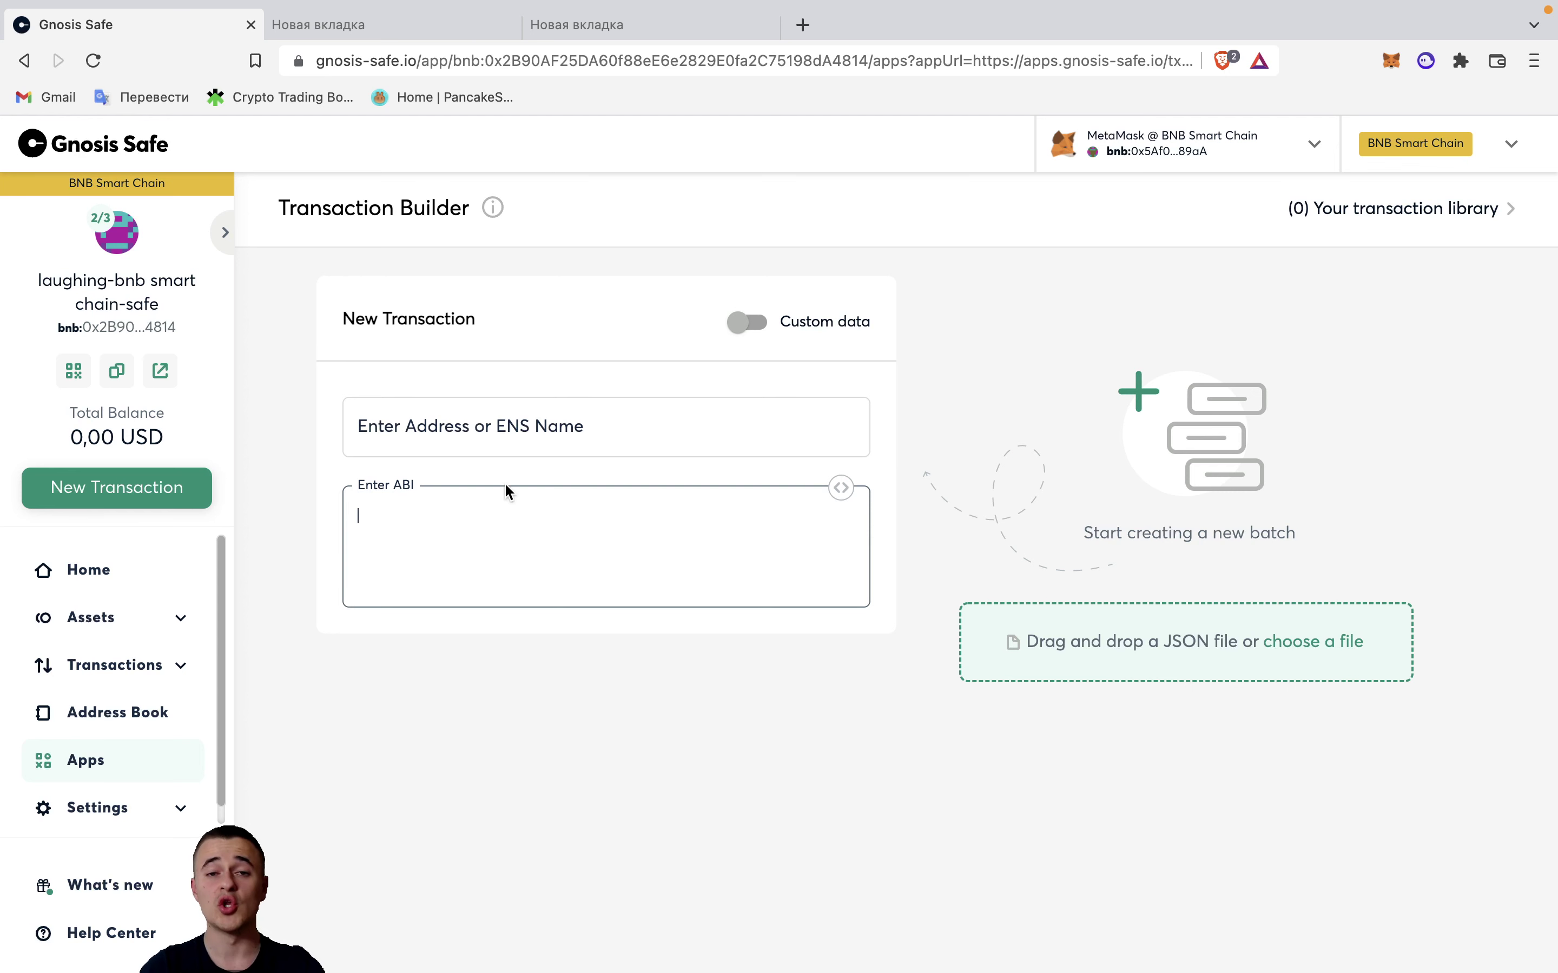
{"action": "left_click", "coordinate": [71, 565]}
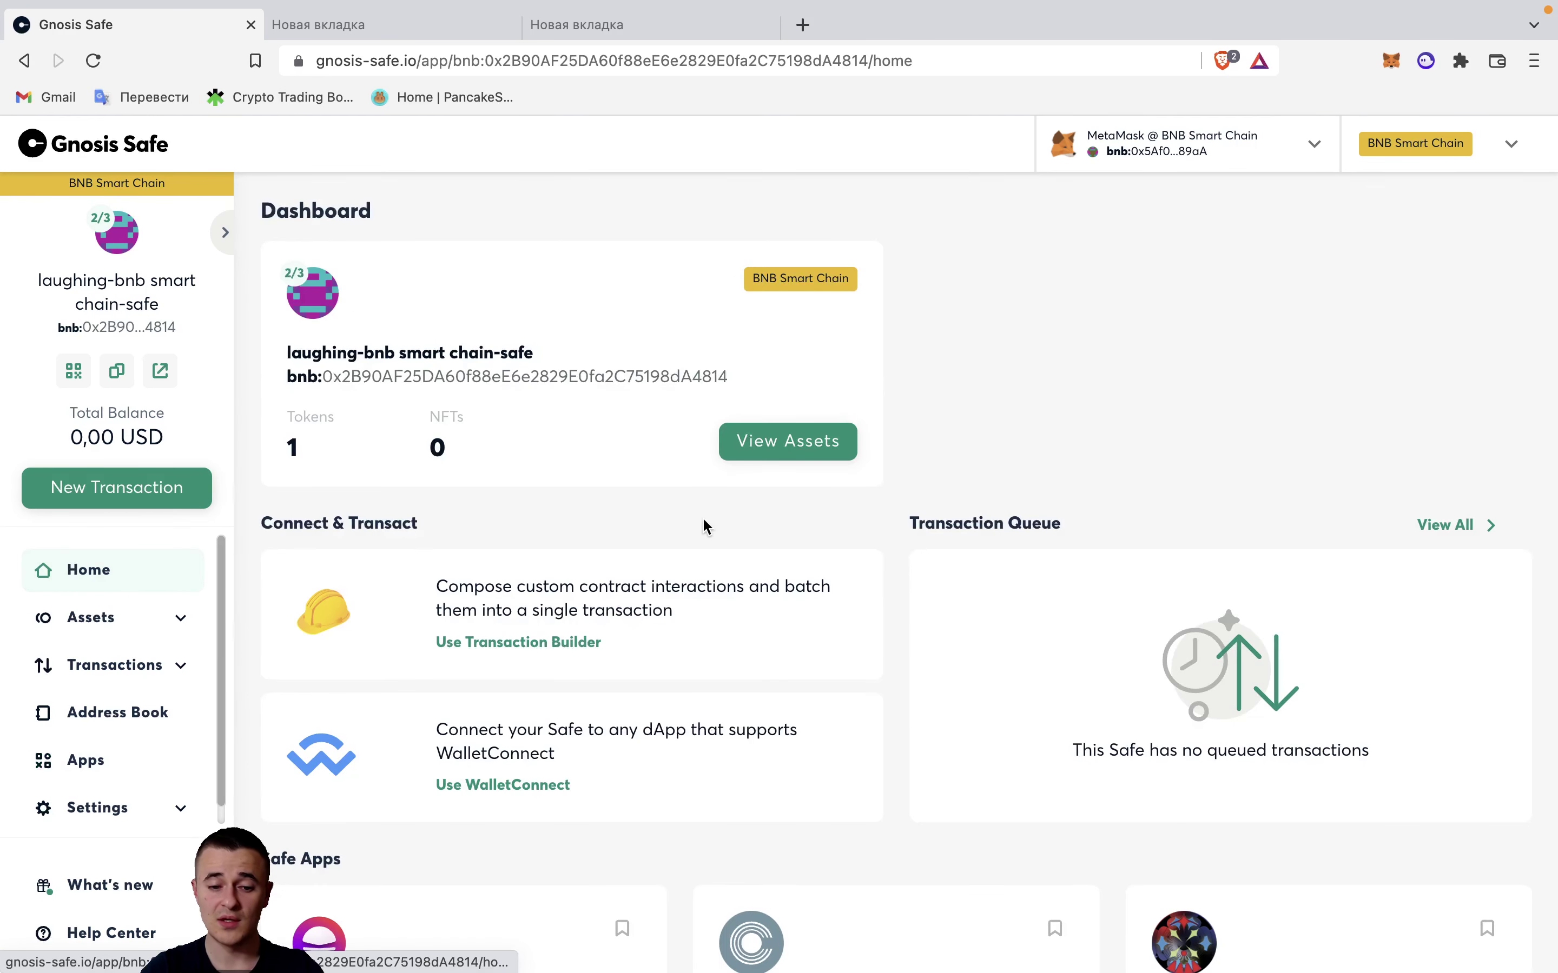
{"action": "scroll", "coordinate": [702, 525], "scroll_direction": "down", "scroll_amount": 3}
{"action": "scroll", "coordinate": [705, 527], "scroll_direction": "down", "scroll_amount": 5}
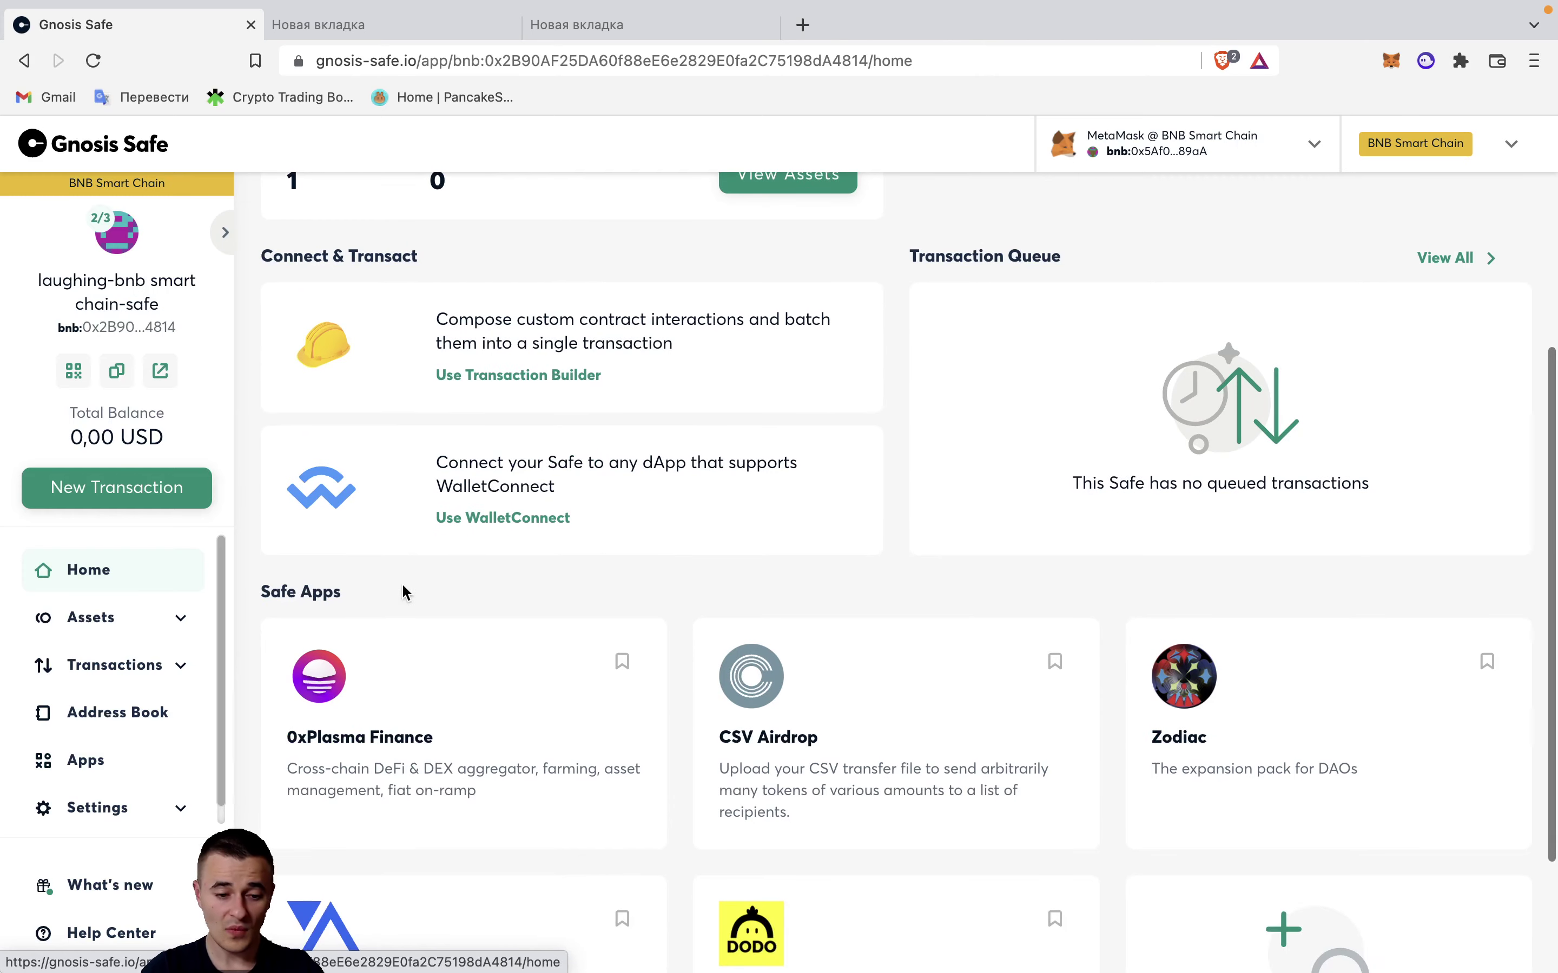
{"action": "scroll", "coordinate": [299, 603], "scroll_direction": "down", "scroll_amount": 3}
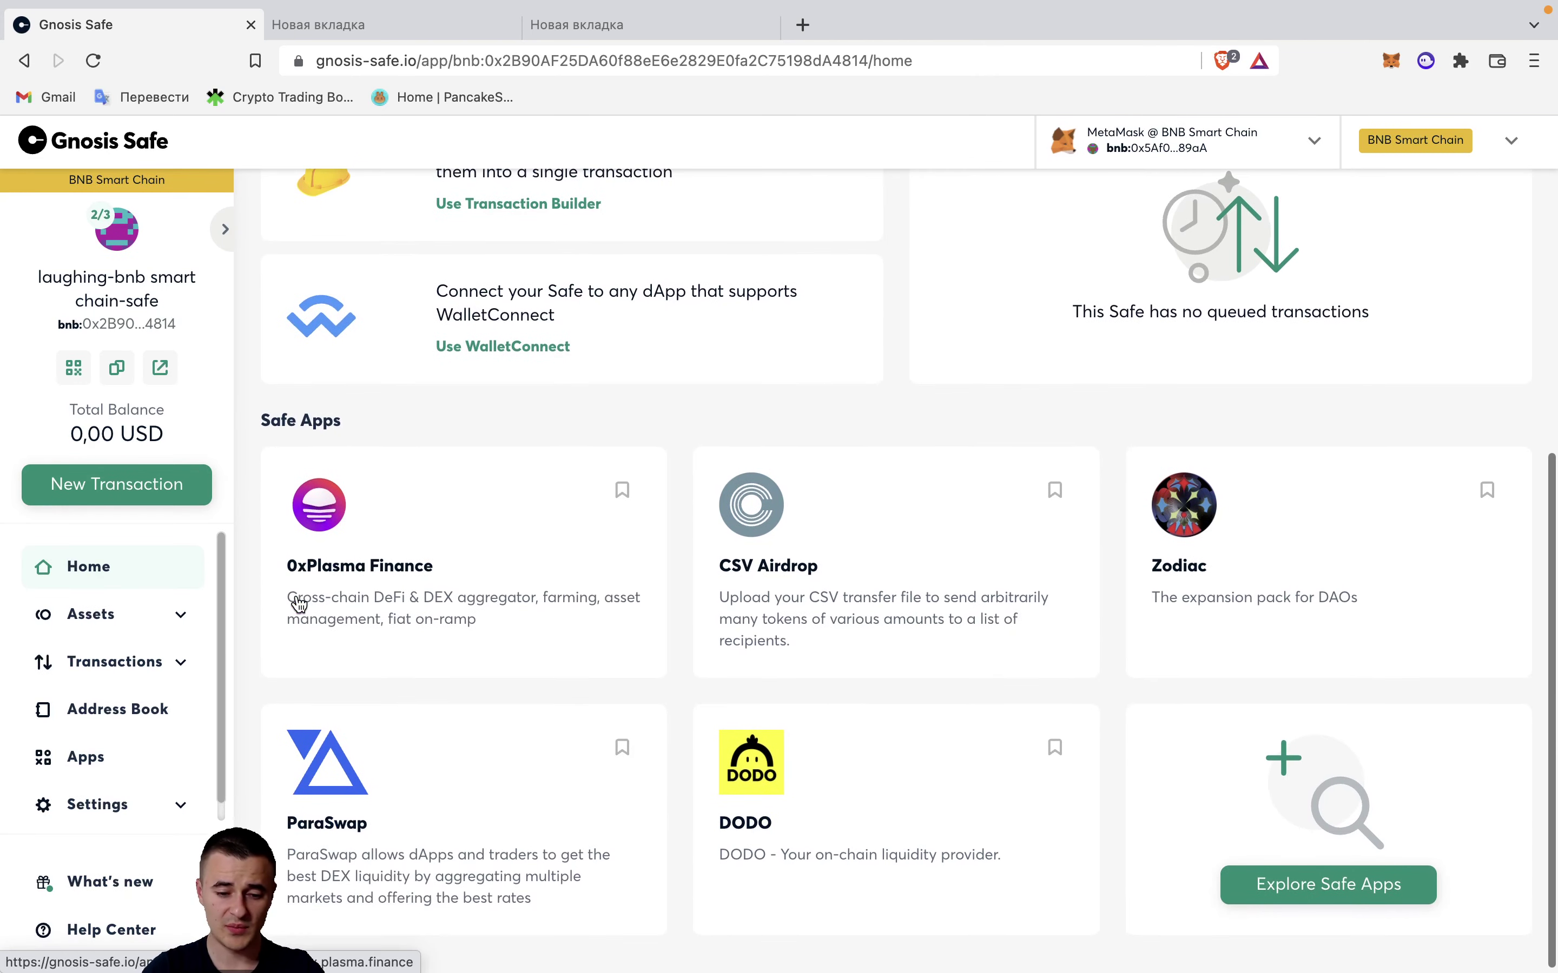
{"action": "scroll", "coordinate": [998, 641], "scroll_direction": "up", "scroll_amount": 12}
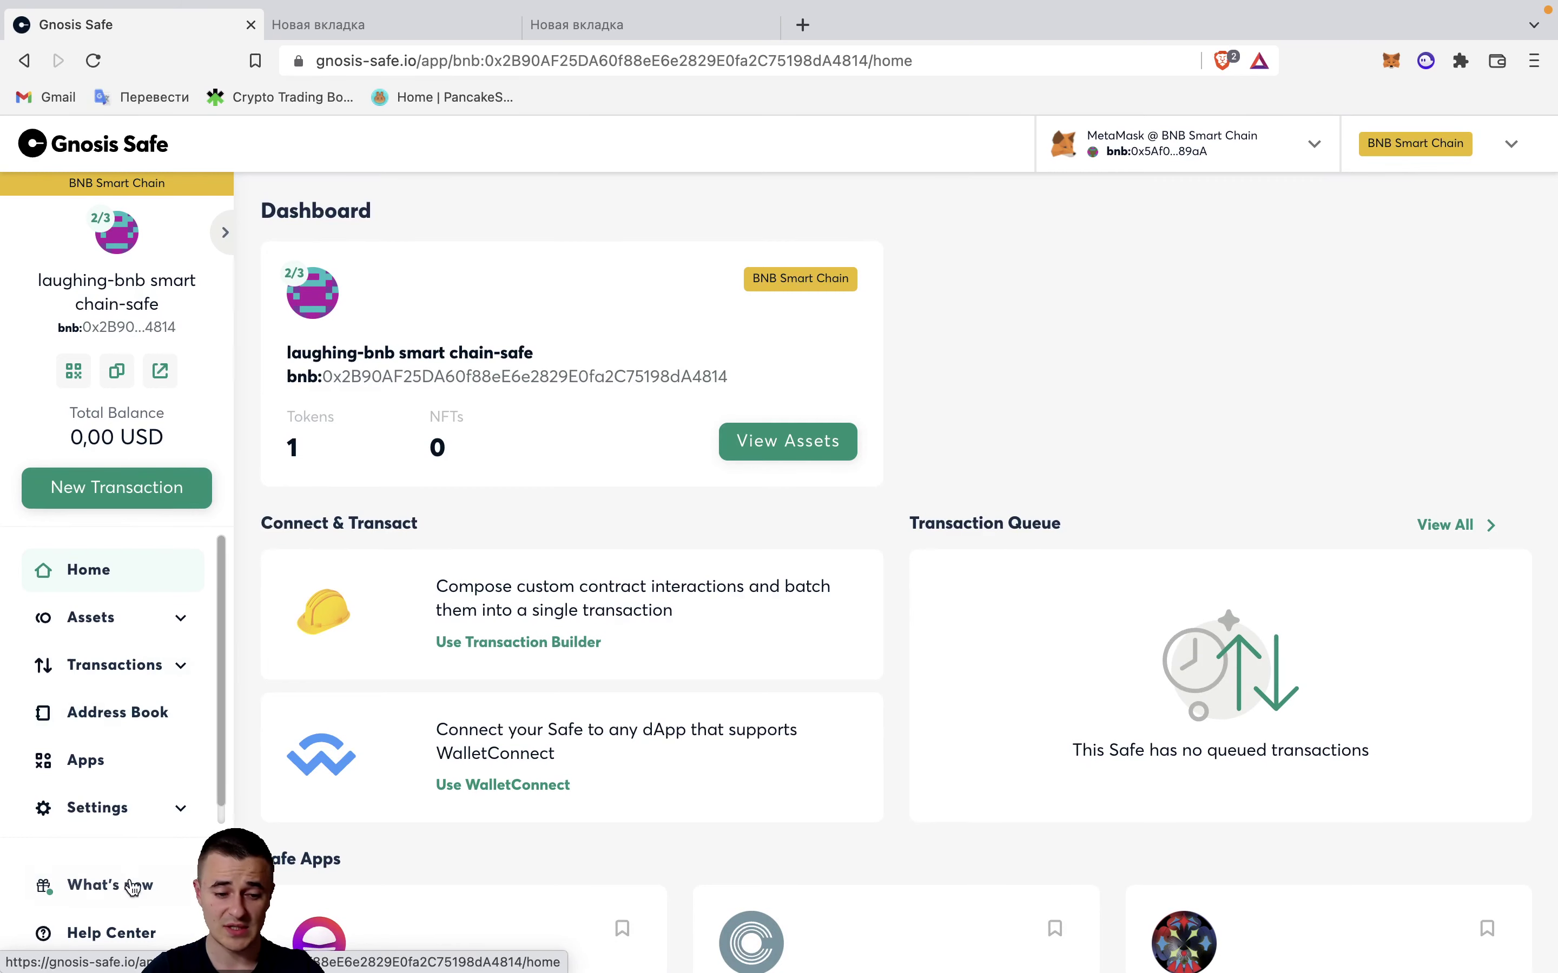
{"action": "left_click", "coordinate": [89, 760]}
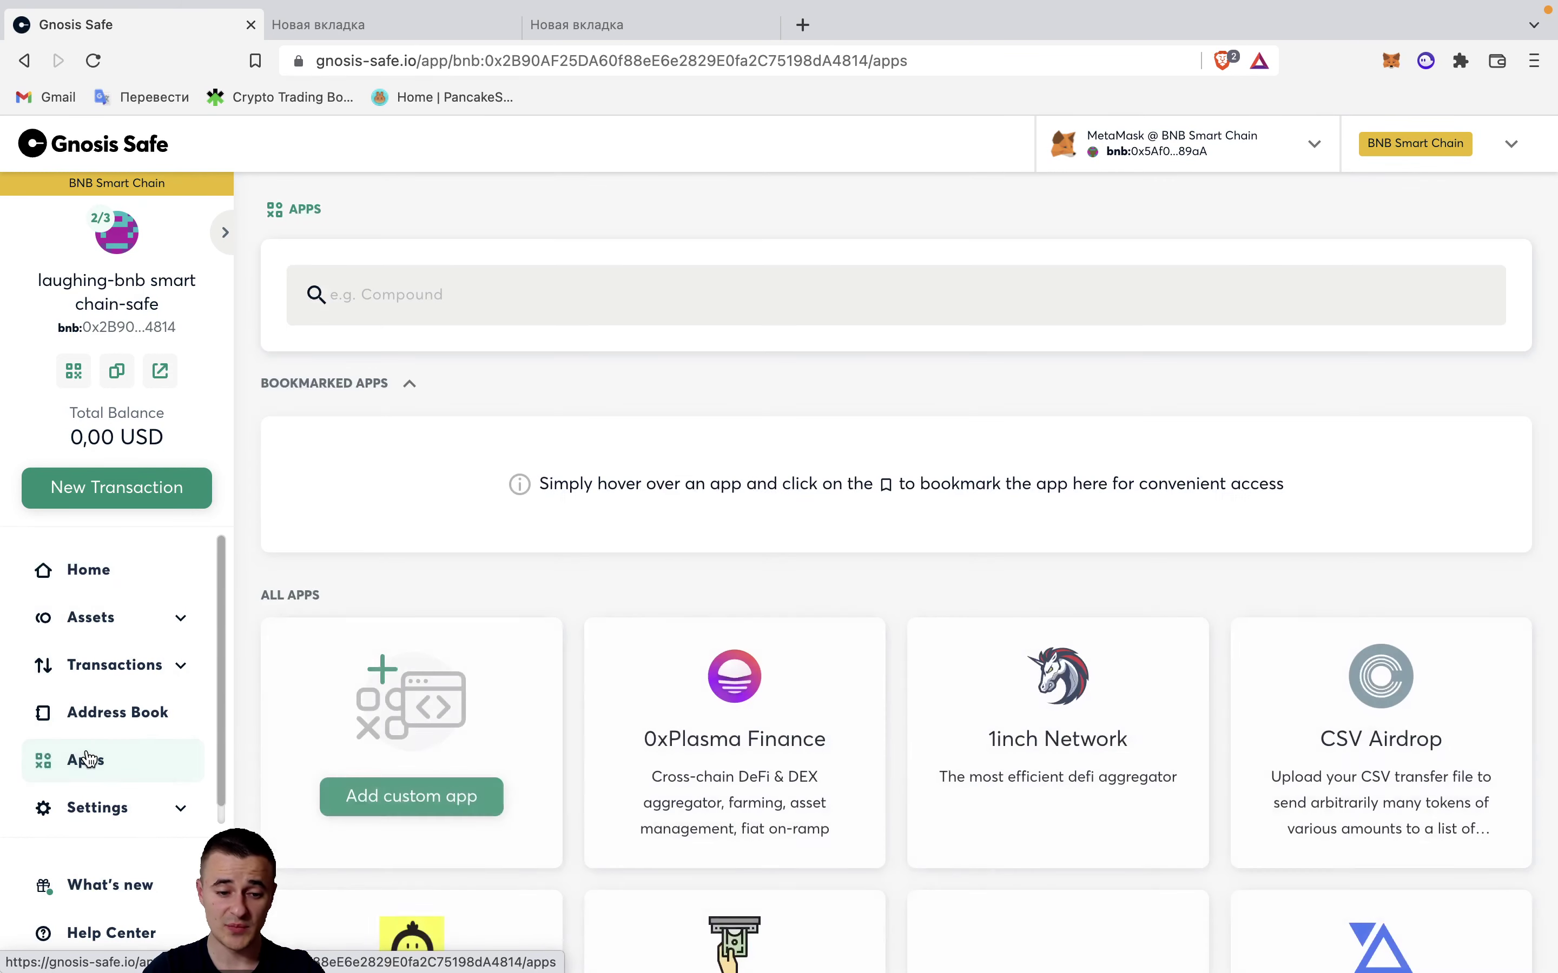
{"action": "scroll", "coordinate": [842, 567], "scroll_direction": "down", "scroll_amount": 7}
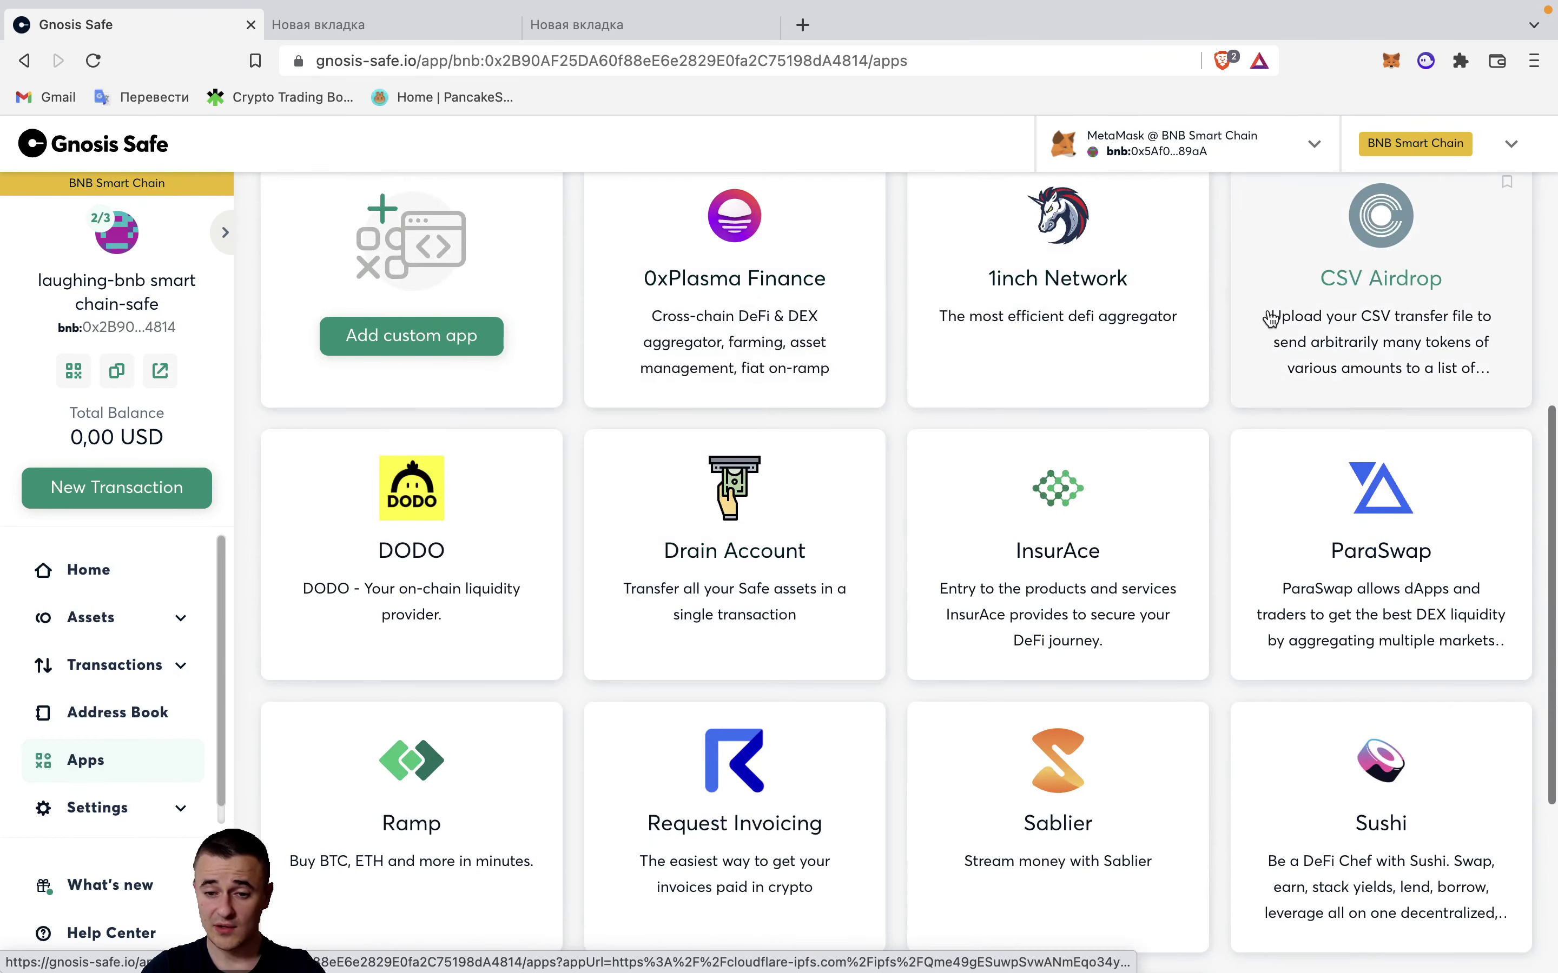
{"action": "scroll", "coordinate": [1271, 320], "scroll_direction": "down", "scroll_amount": 5}
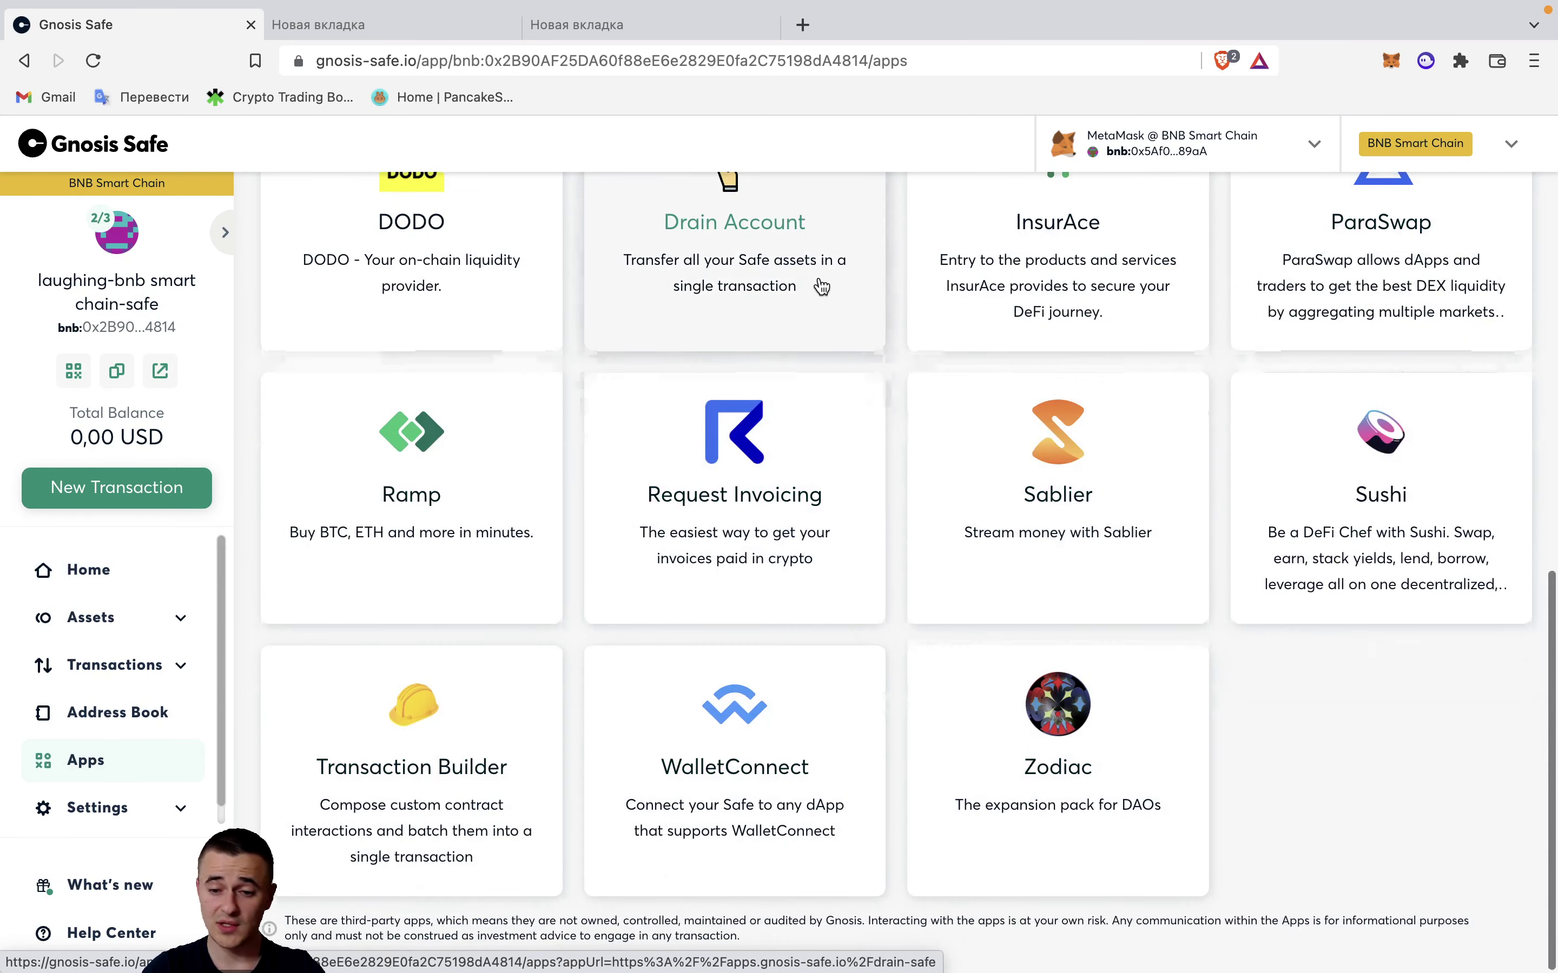
{"action": "scroll", "coordinate": [821, 285], "scroll_direction": "up", "scroll_amount": 12}
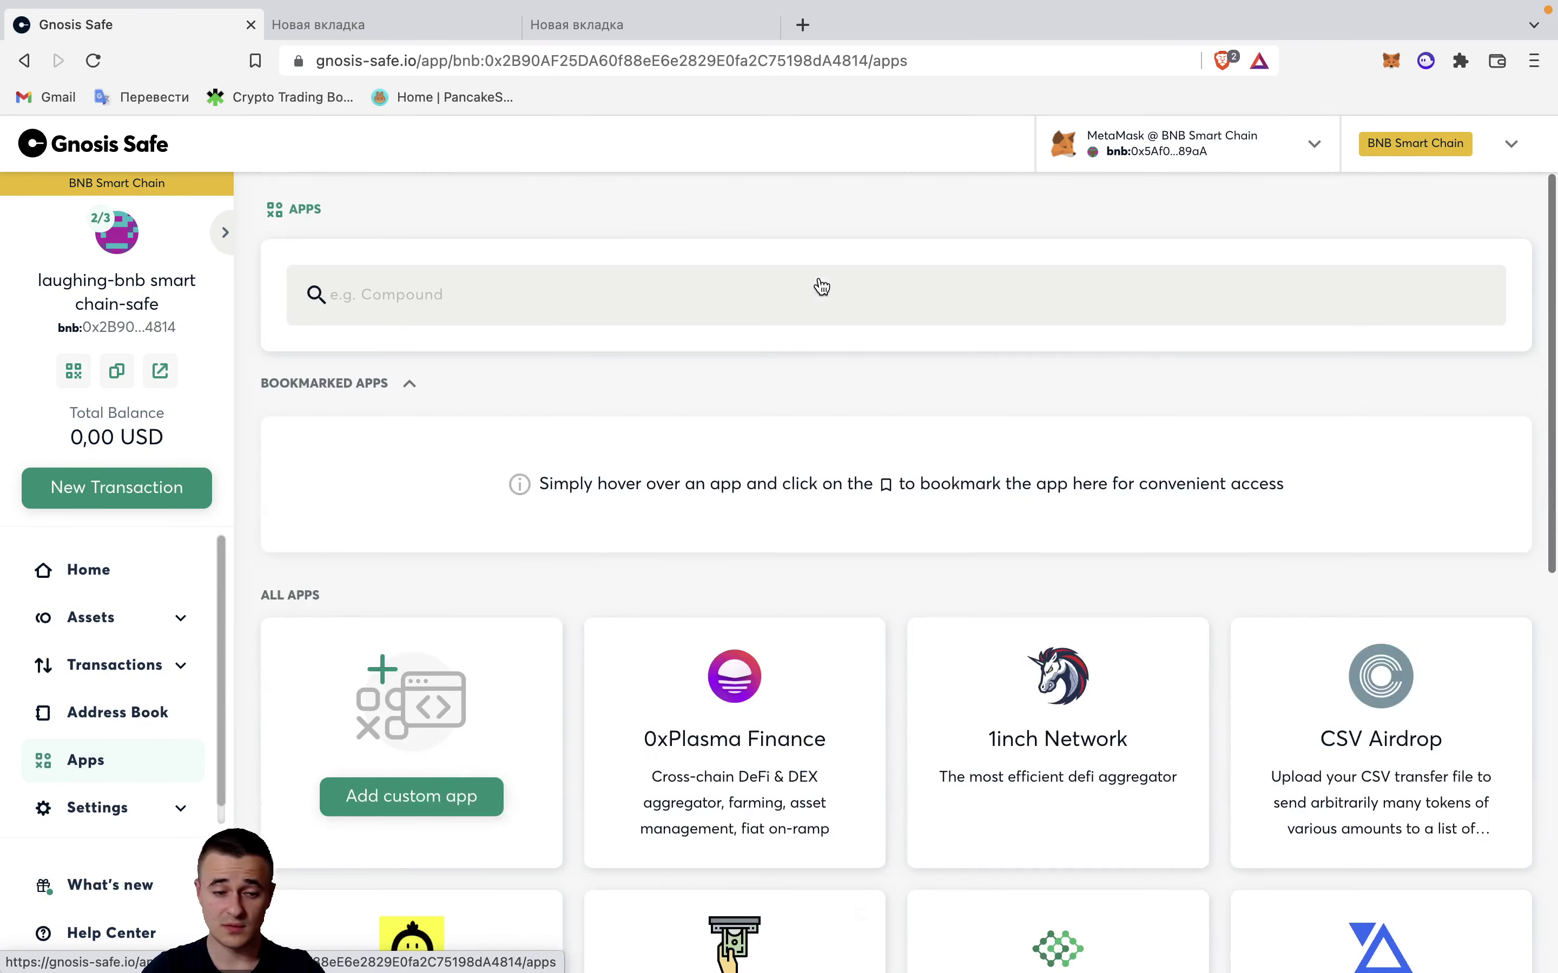
{"action": "left_click", "coordinate": [87, 575]}
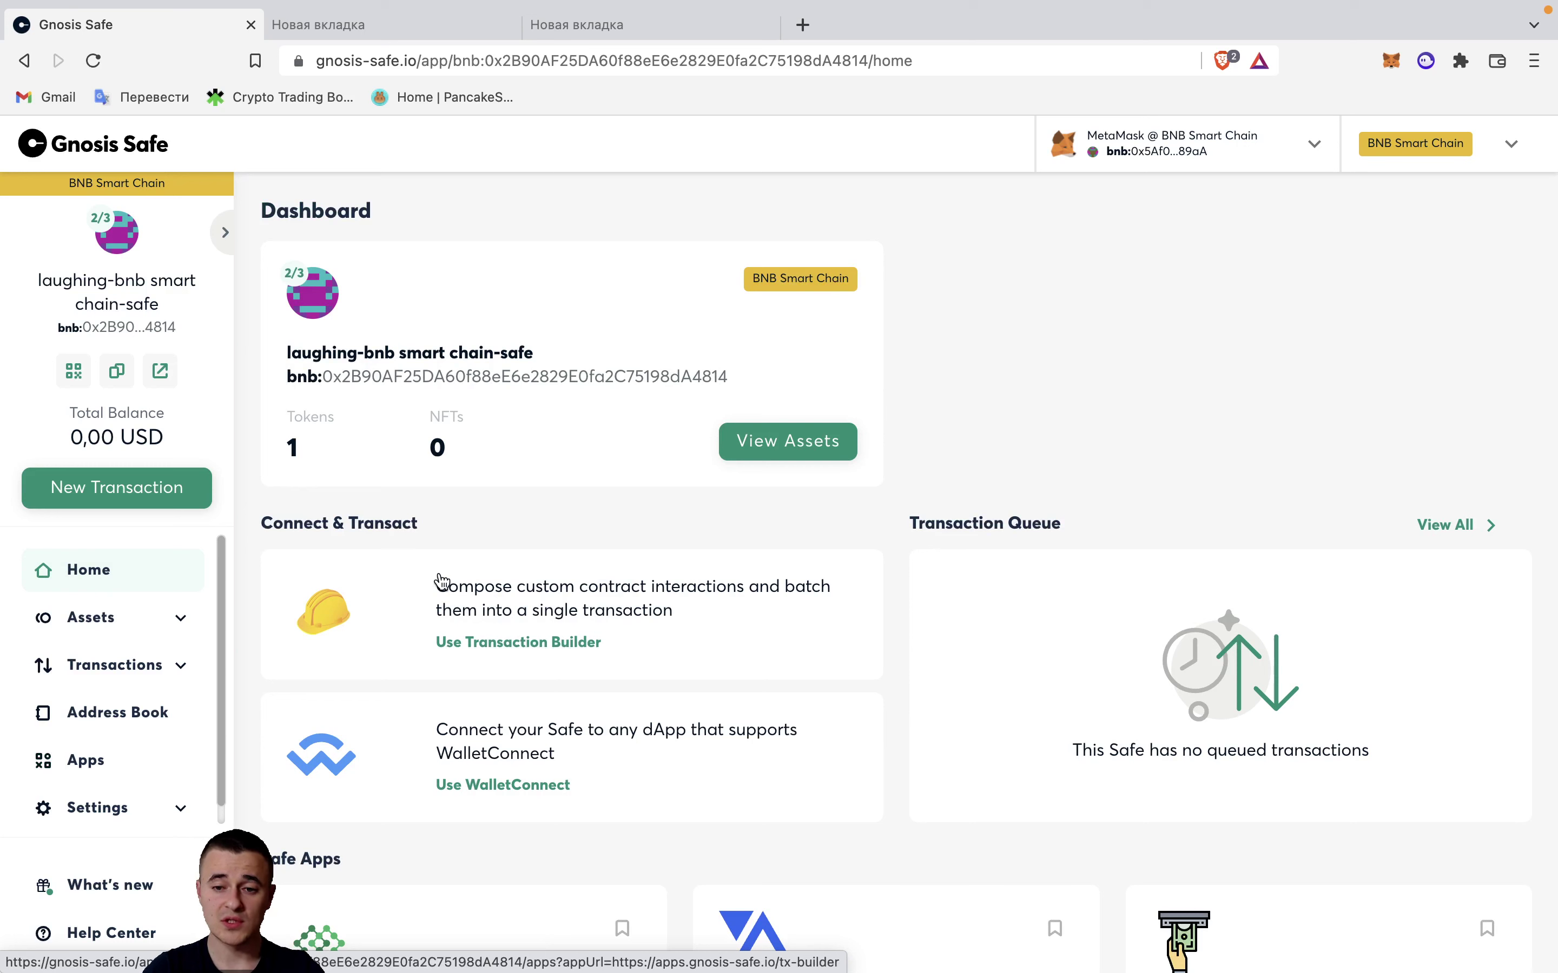